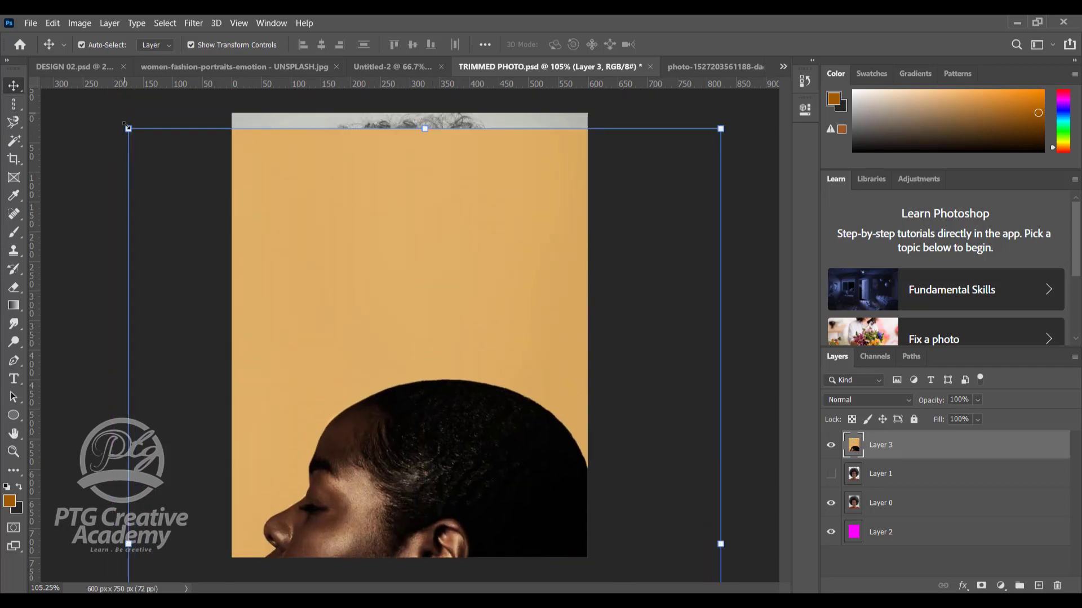
# Step: Scale the orange-background profile photo on Layer 3 to 48.61% and centre it on the canvas
pyautogui.moveTo(125, 124); pyautogui.dragTo(332, 411)
pyautogui.moveTo(423, 479); pyautogui.dragTo(339, 178)
pyautogui.moveTo(249, 113); pyautogui.dragTo(302, 189)
pyautogui.moveTo(411, 435); pyautogui.dragTo(356, 338)
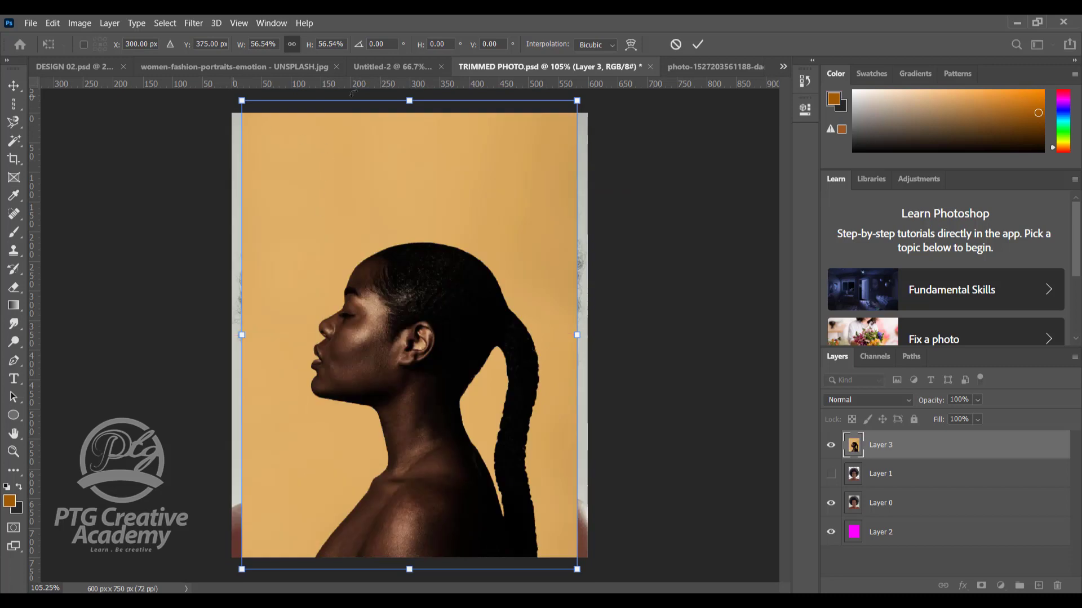
pyautogui.moveTo(242, 570); pyautogui.dragTo(263, 540)
pyautogui.moveTo(577, 101); pyautogui.dragTo(551, 137)
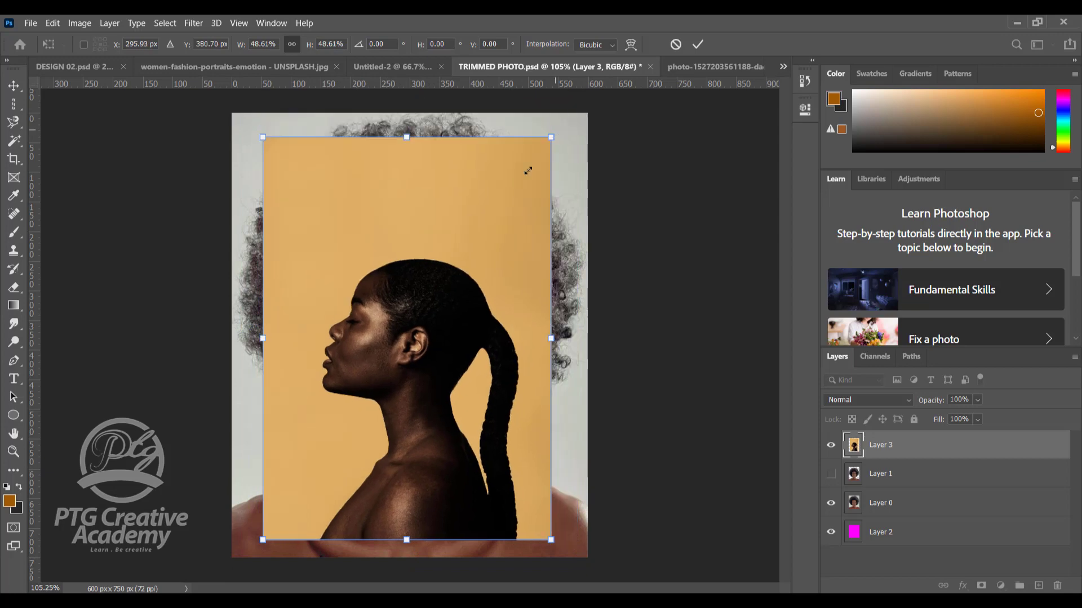
pyautogui.moveTo(470, 214); pyautogui.dragTo(472, 211)
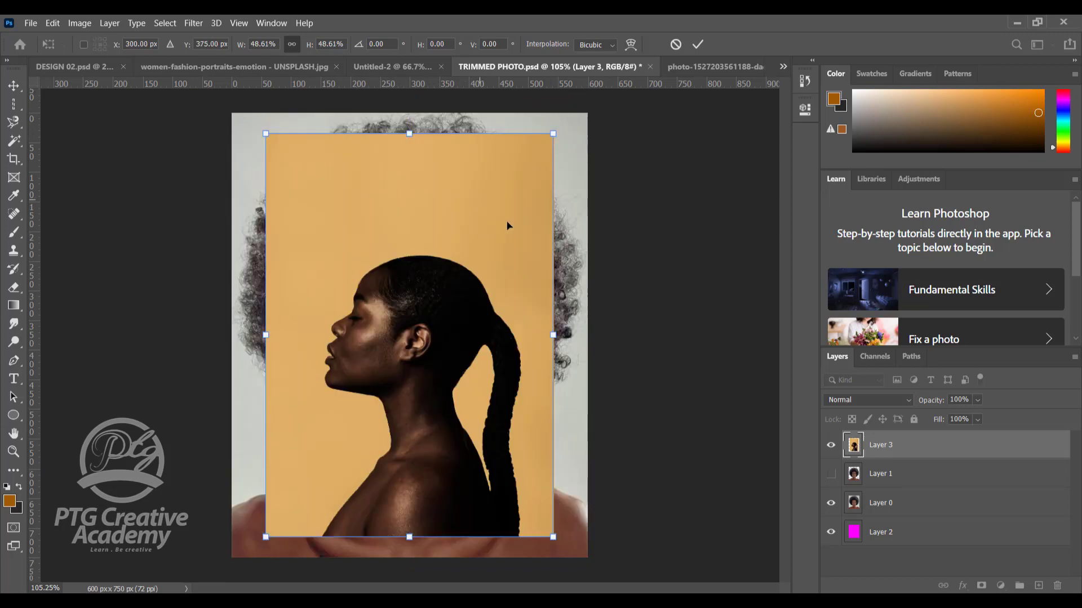
pyautogui.click(697, 45)
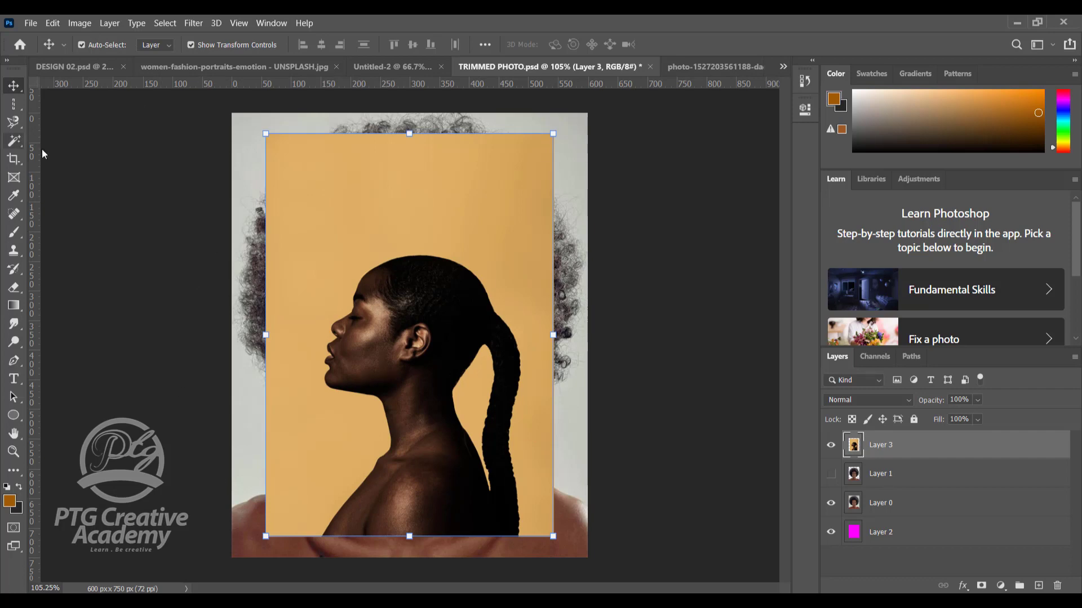
# Step: Try to select the woman on Layer 3 with the Object Selection Tool, and clear the selection
pyautogui.click(16, 145)
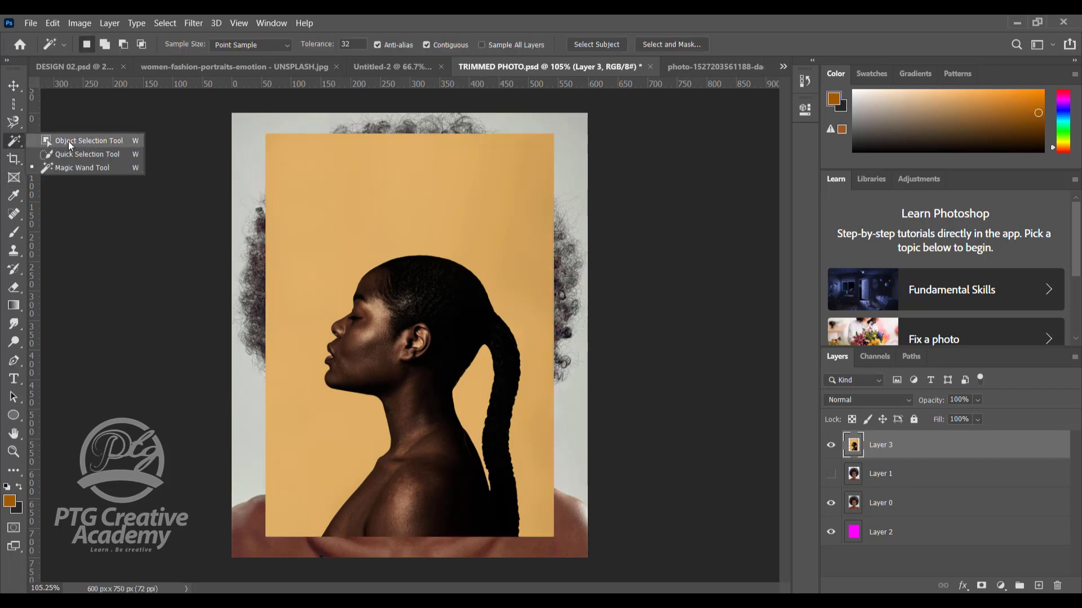
pyautogui.click(70, 140)
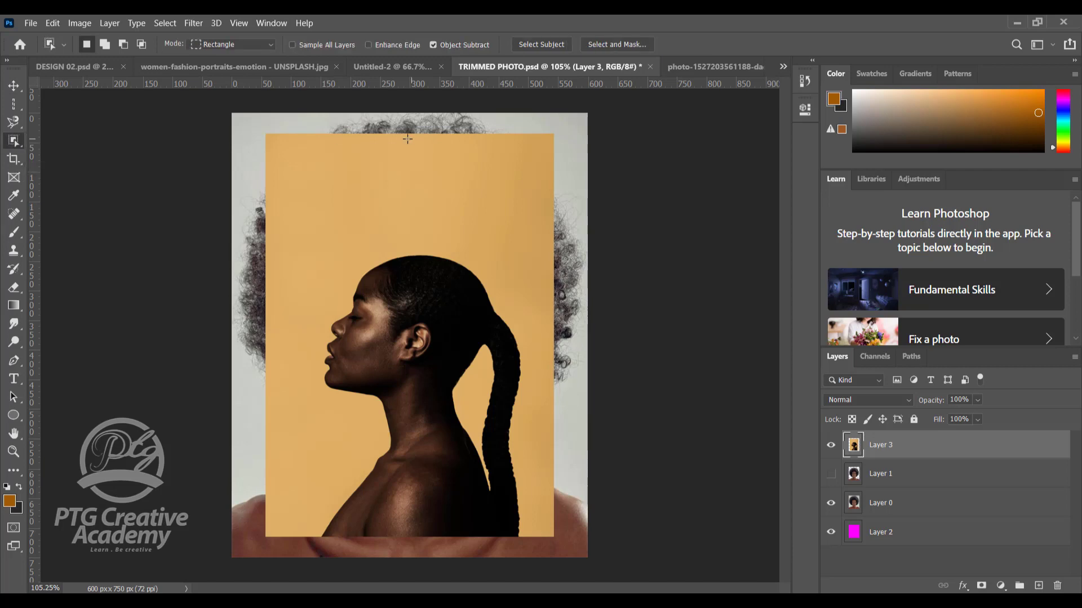
pyautogui.moveTo(369, 248); pyautogui.dragTo(587, 539)
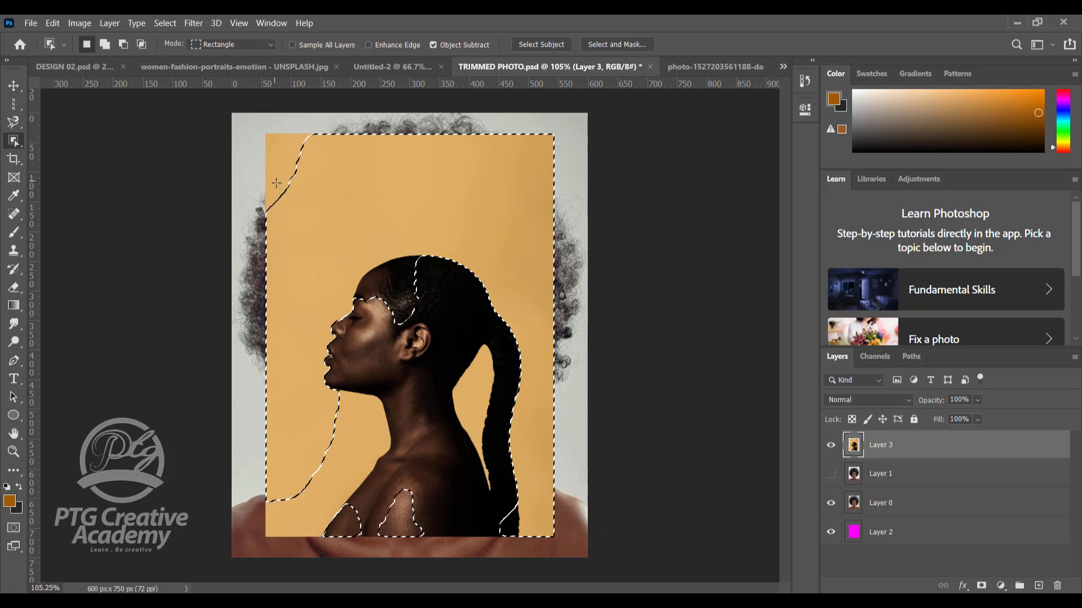
pyautogui.click(831, 503)
pyautogui.click(831, 503)
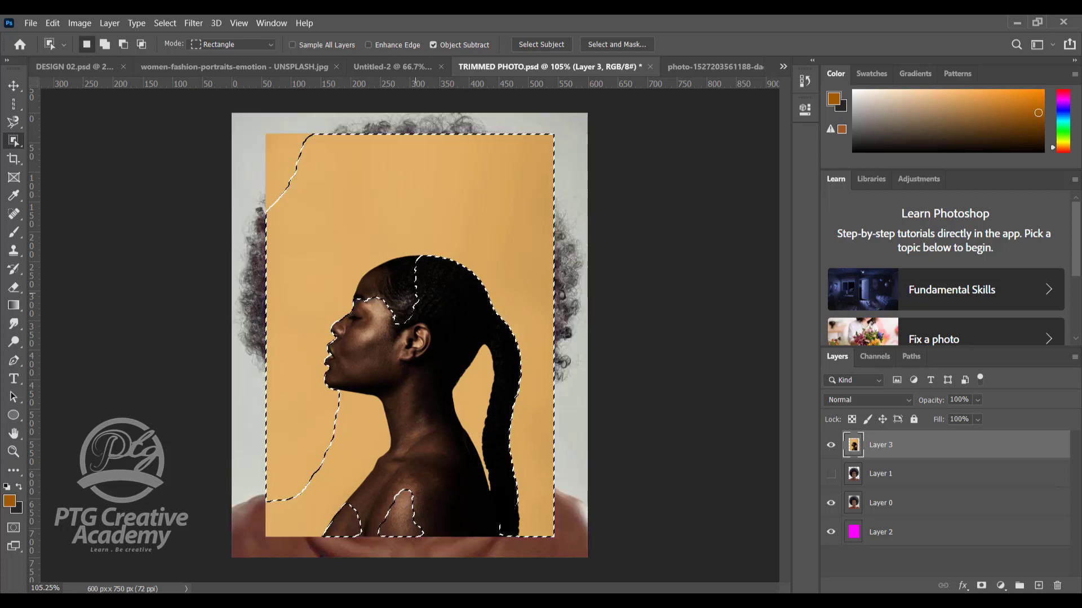
pyautogui.hotkey('ctrl', 'd')
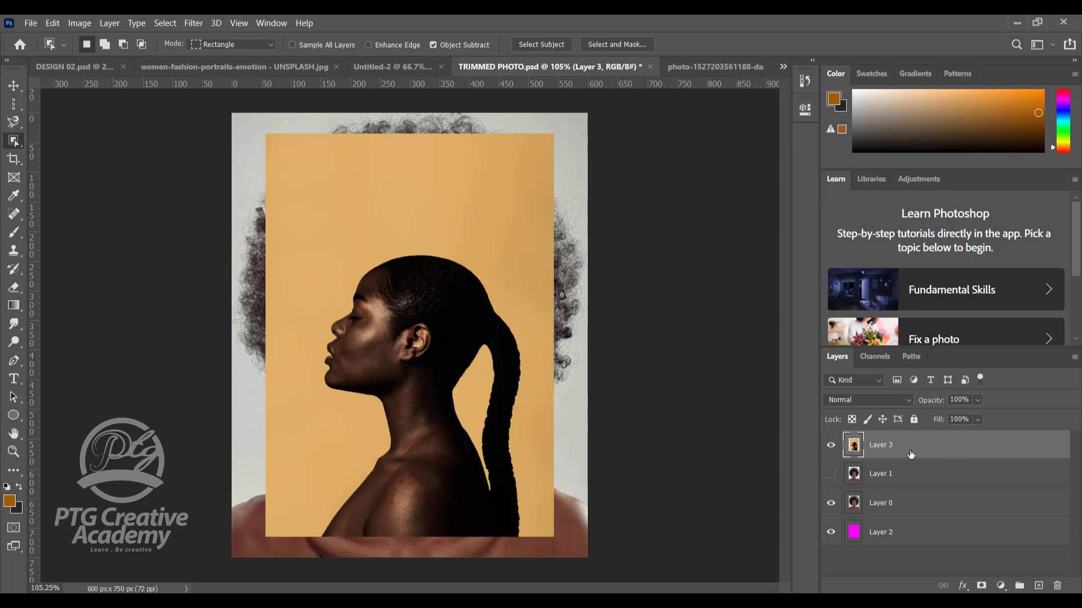
# Step: Delete Layer 3 with the orange-background profile photo from TRIMMED PHOTO.psd
pyautogui.press('Delete')
pyautogui.hotkey('ctrl', 'z')
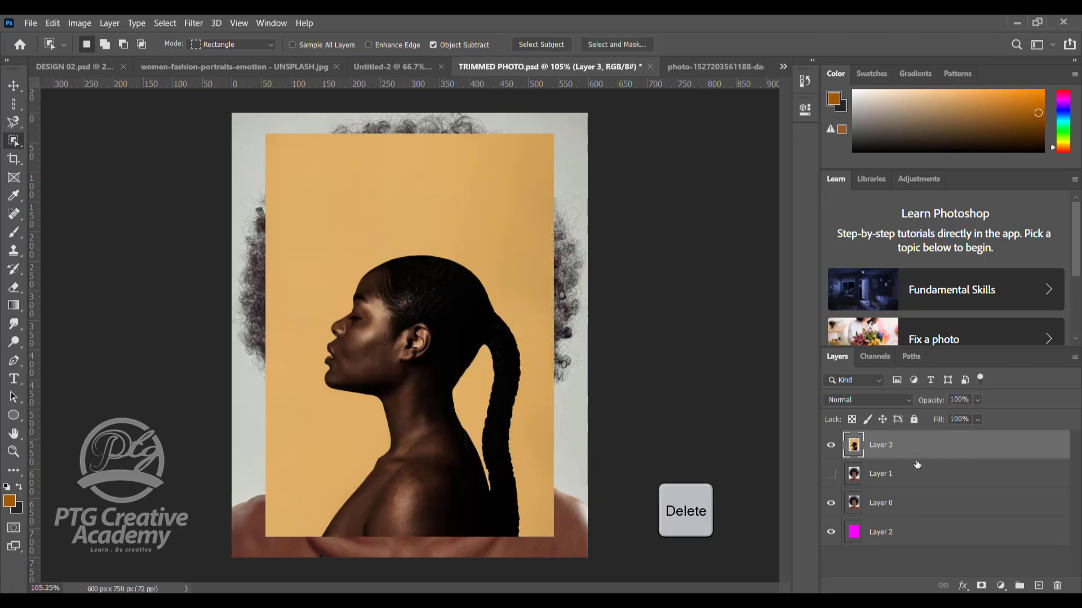
pyautogui.moveTo(951, 446); pyautogui.dragTo(1029, 440)
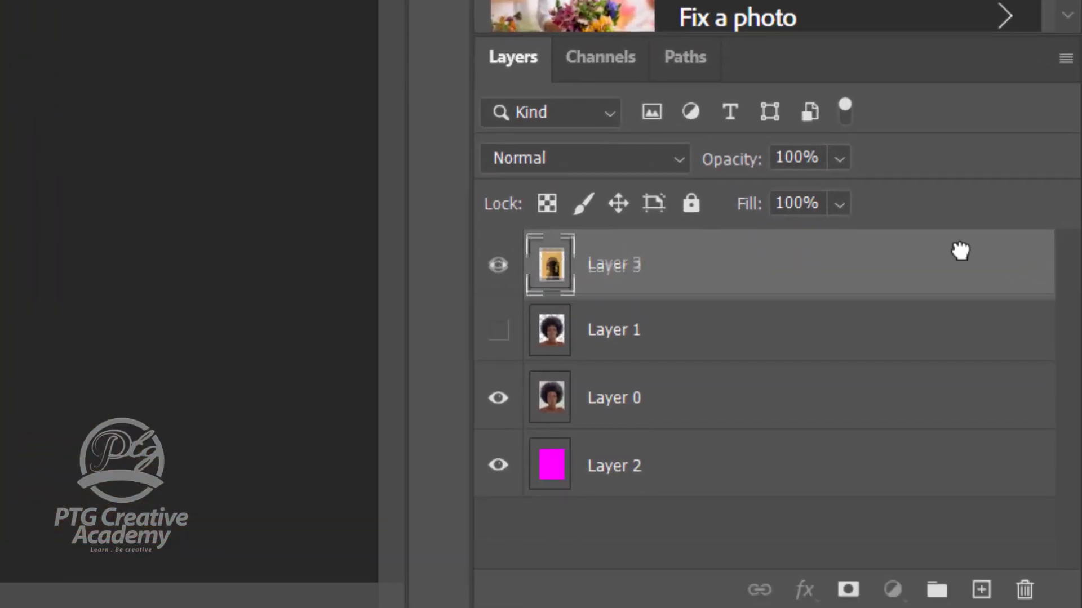
pyautogui.moveTo(960, 250); pyautogui.dragTo(960, 251)
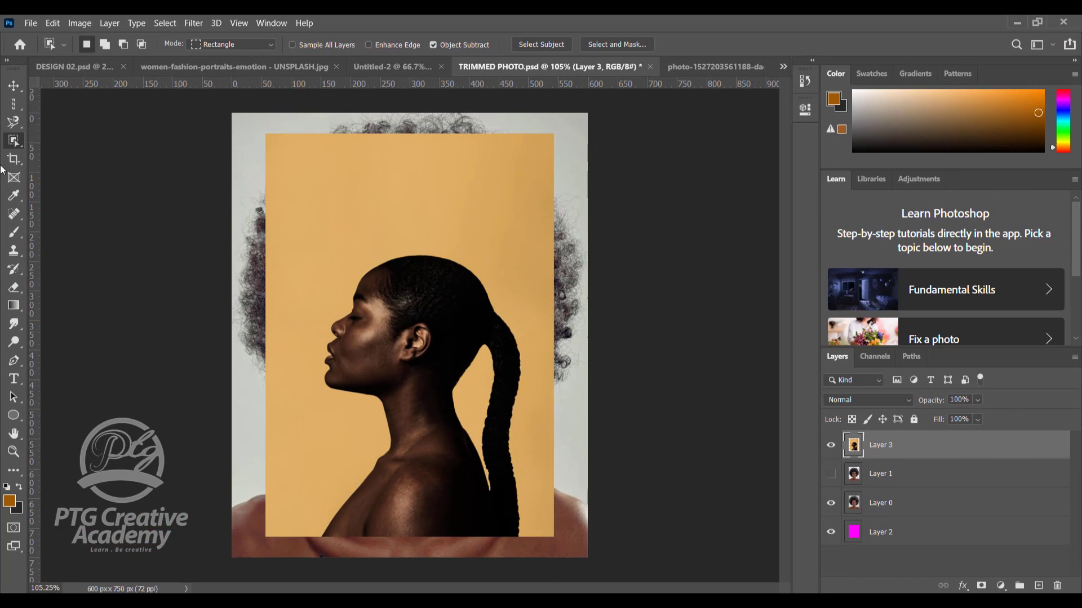
pyautogui.click(19, 83)
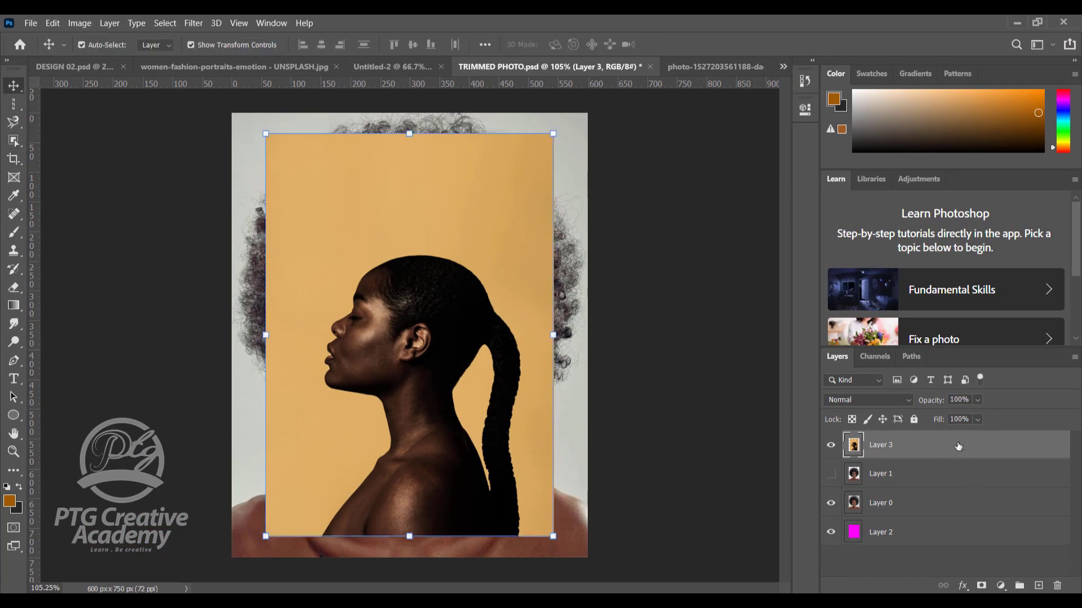
pyautogui.moveTo(958, 446); pyautogui.dragTo(1057, 588)
# Step: Switch to the original profile photo document and select the woman with the Object Selection Tool in Rectangle mode
pyautogui.click(712, 66)
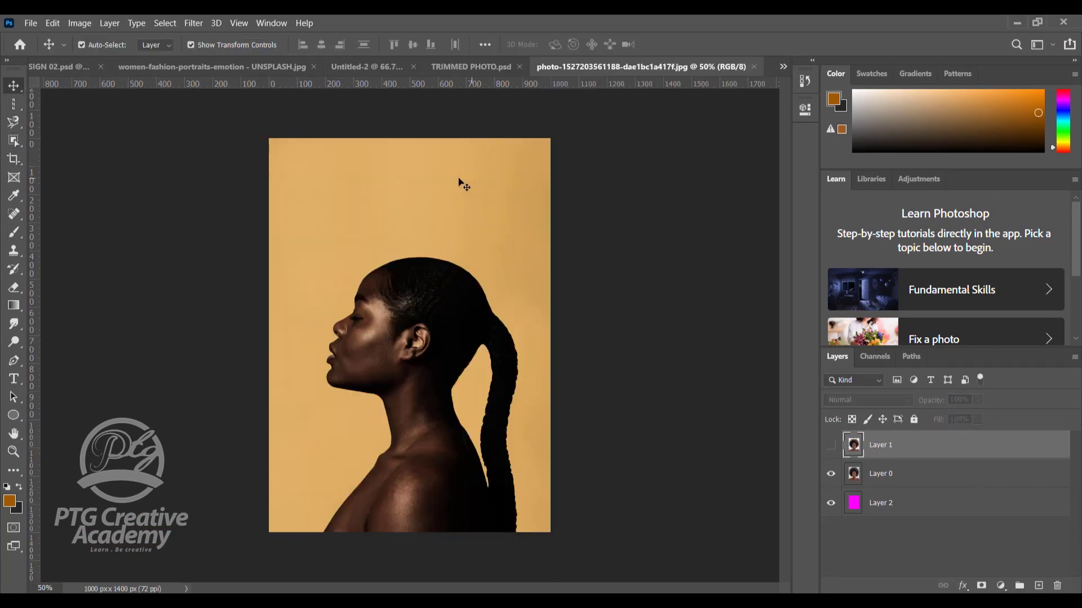
pyautogui.click(11, 142)
pyautogui.moveTo(240, 115); pyautogui.dragTo(582, 549)
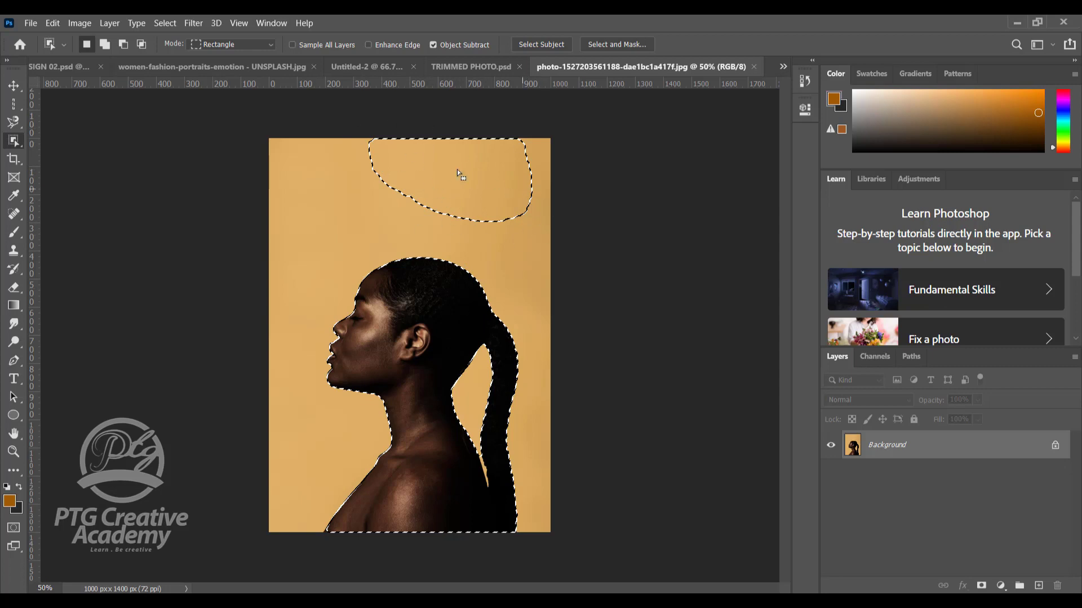
# Step: Subtract the stray background area above the woman's head from the selection with the Rectangular Marquee Tool
pyautogui.click(13, 103)
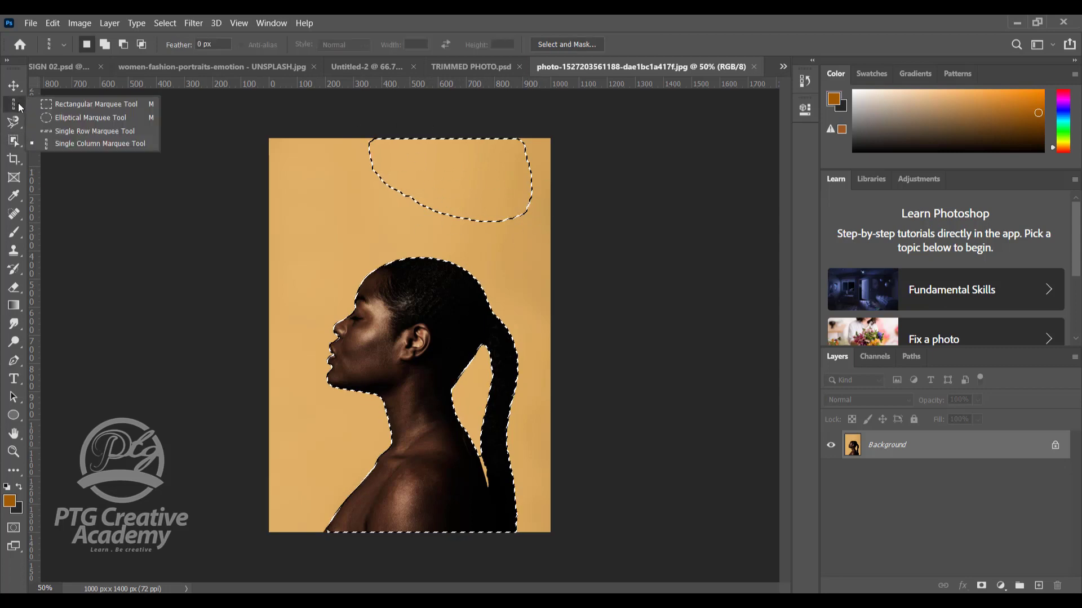
pyautogui.click(76, 103)
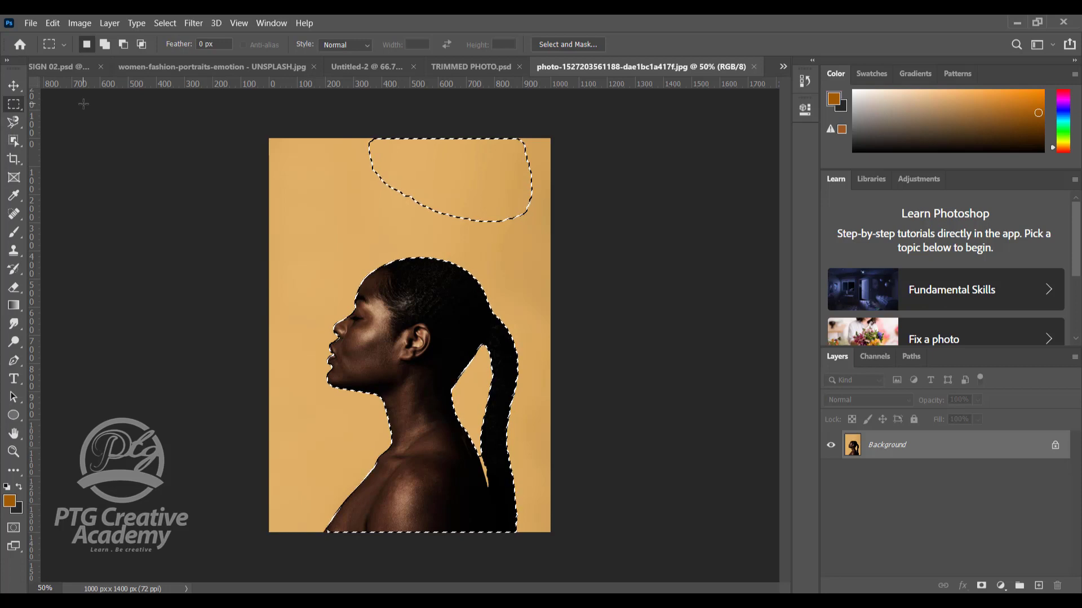
pyautogui.click(427, 181)
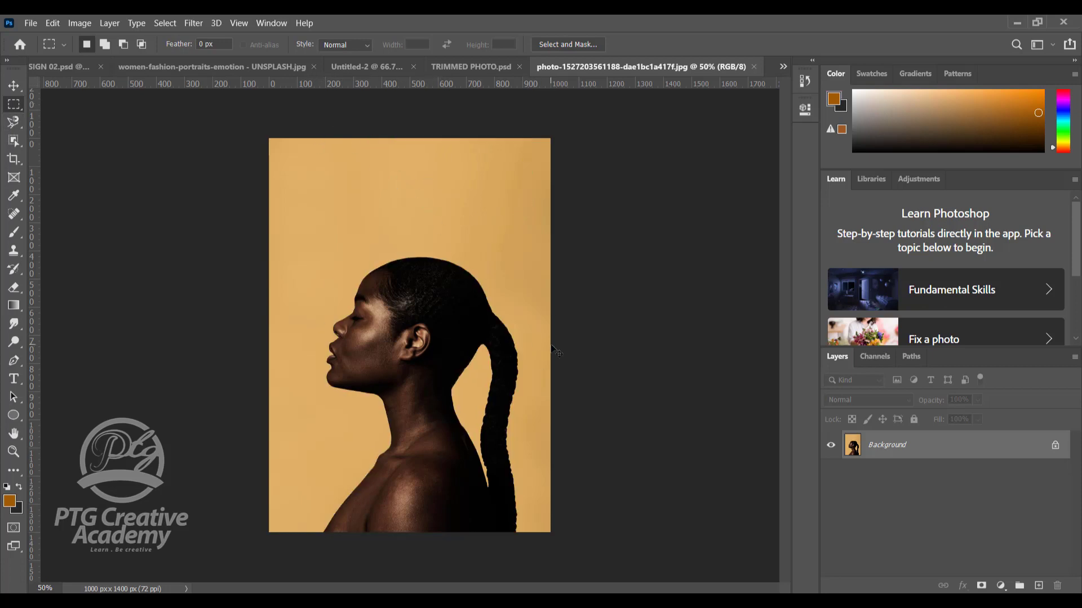
pyautogui.hotkey('ctrl', 'z')
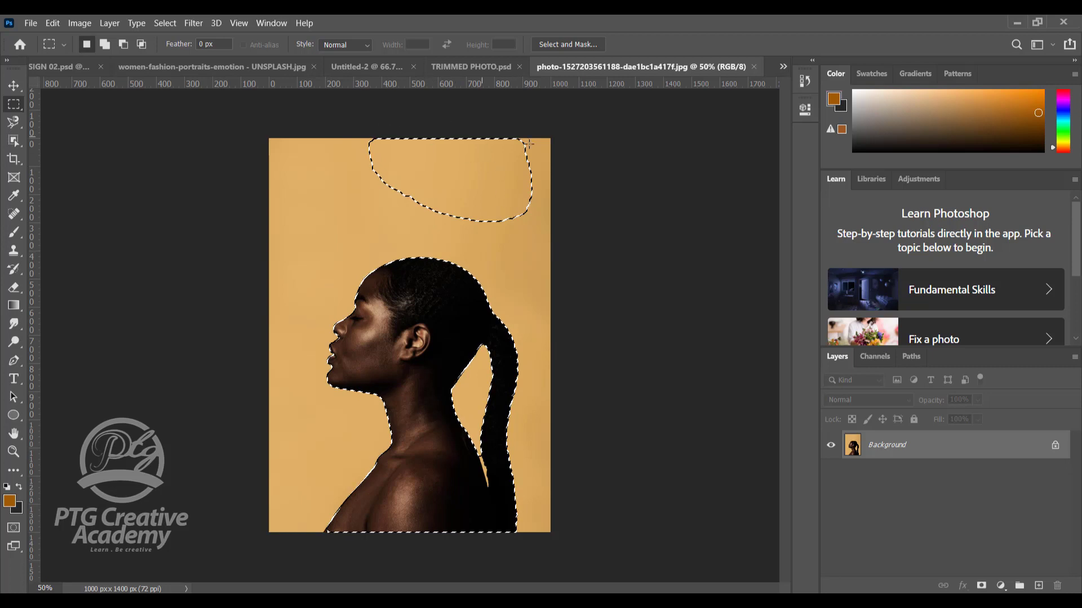
pyautogui.press('alt')
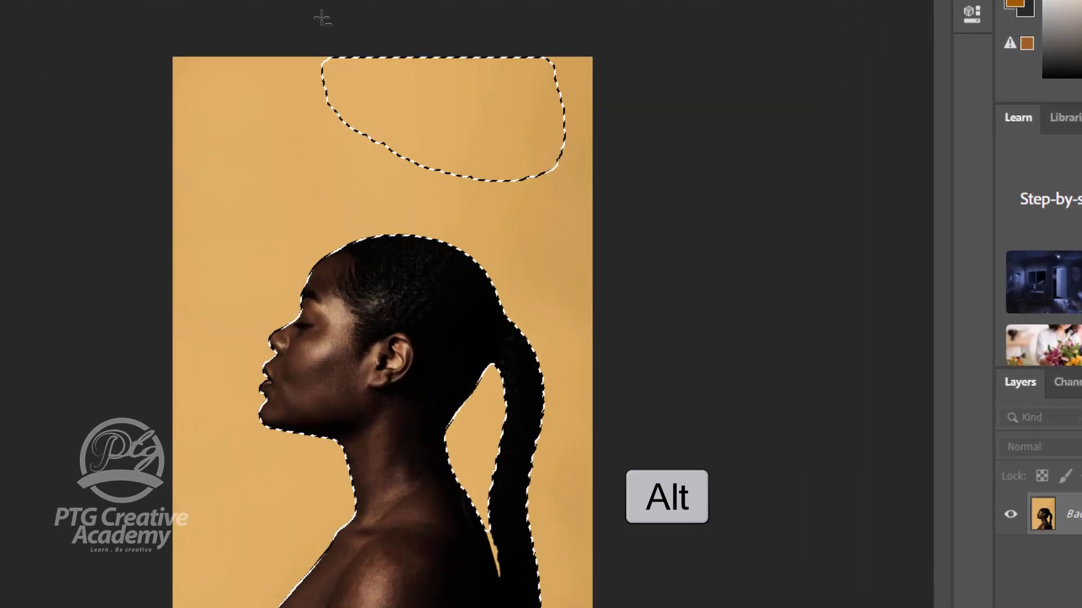
pyautogui.moveTo(368, 115); pyautogui.dragTo(529, 200)
pyautogui.moveTo(584, 110); pyautogui.dragTo(676, 174)
# Step: Subtract the thin background sliver between the woman's back and ponytail from the selection with the Magic Wand Tool
pyautogui.scroll(6, 481, 496)
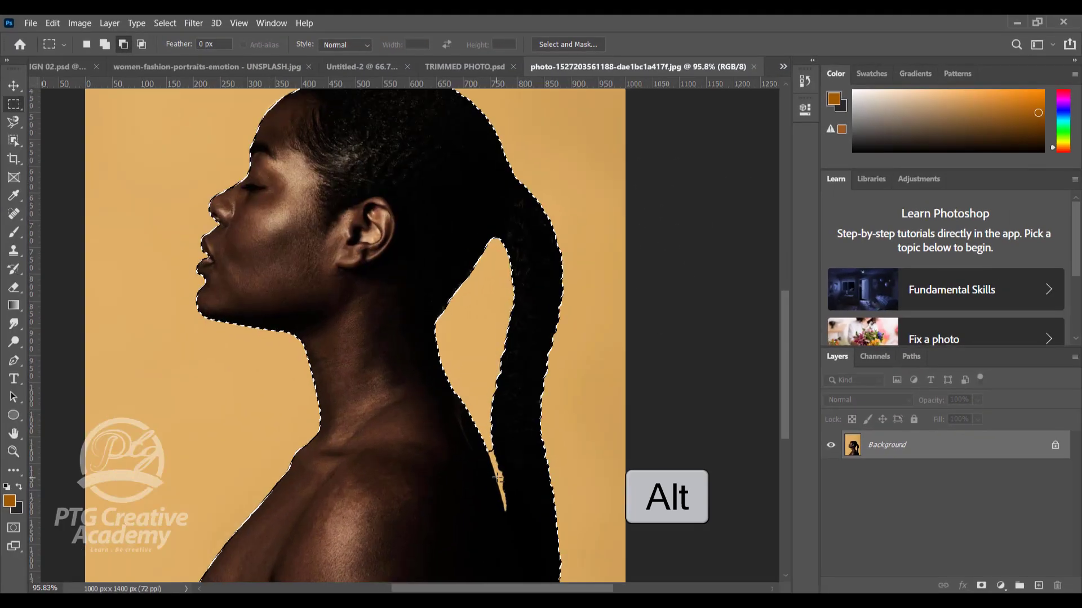
pyautogui.scroll(-5, 504, 498)
pyautogui.scroll(7, 523, 533)
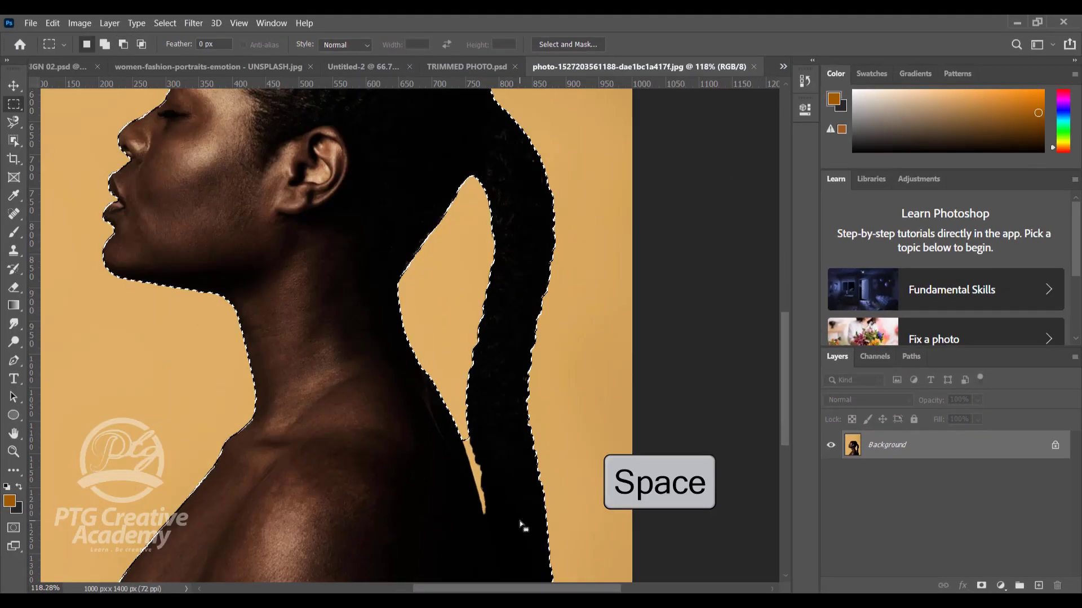
pyautogui.moveTo(454, 501); pyautogui.dragTo(432, 367)
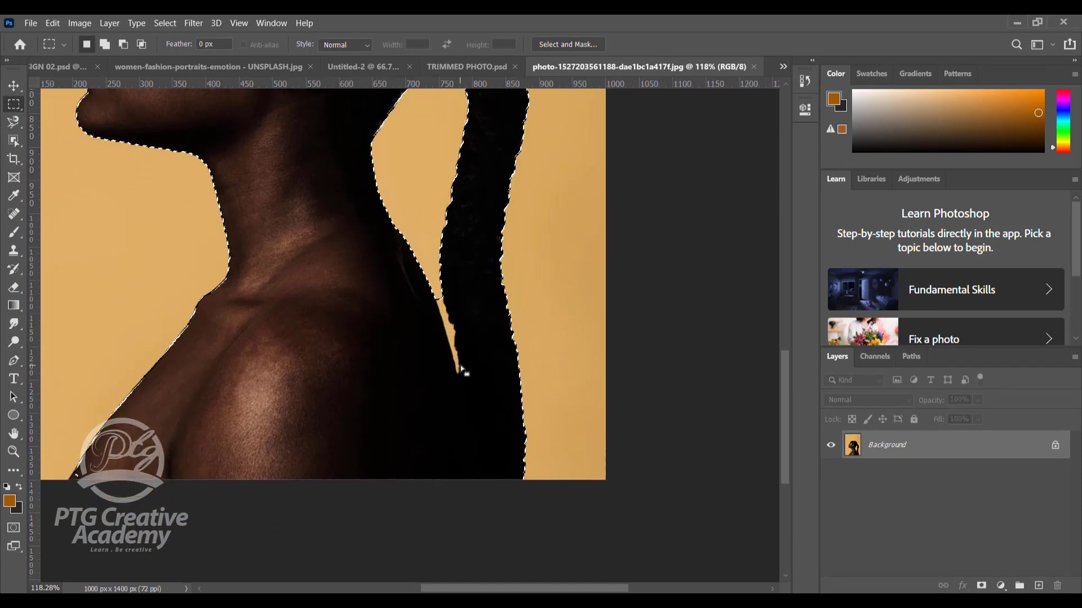
pyautogui.click(13, 122)
pyautogui.rightClick(13, 141)
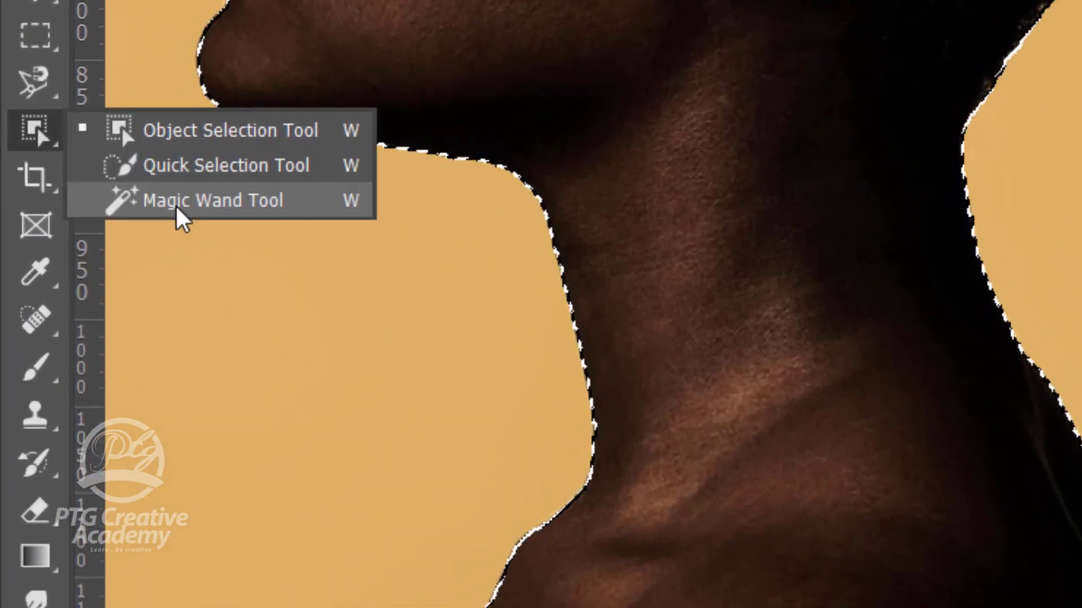
pyautogui.click(186, 202)
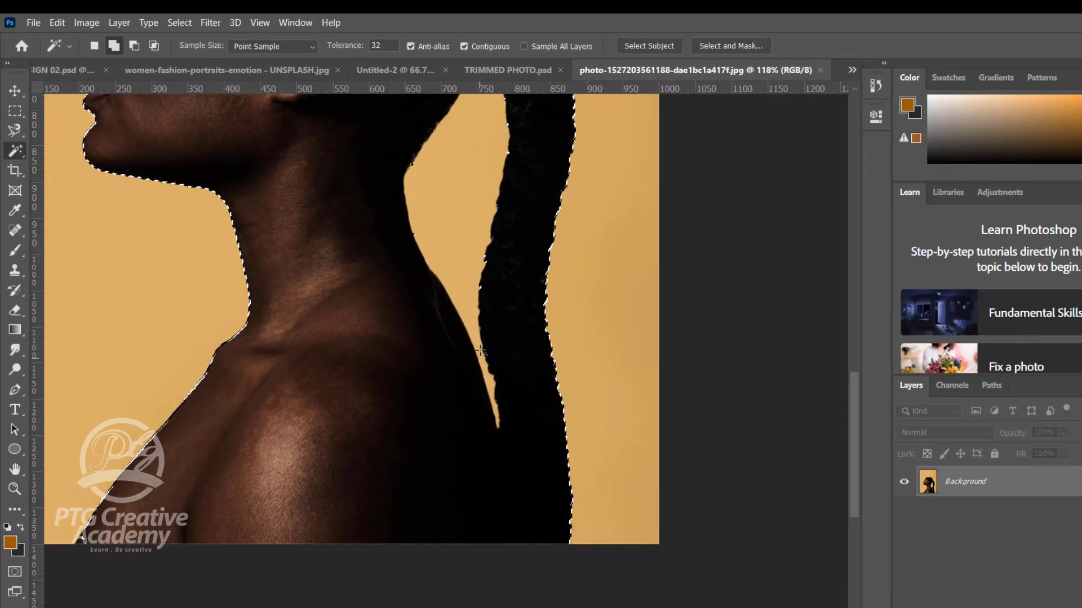
pyautogui.scroll(2, 423, 252)
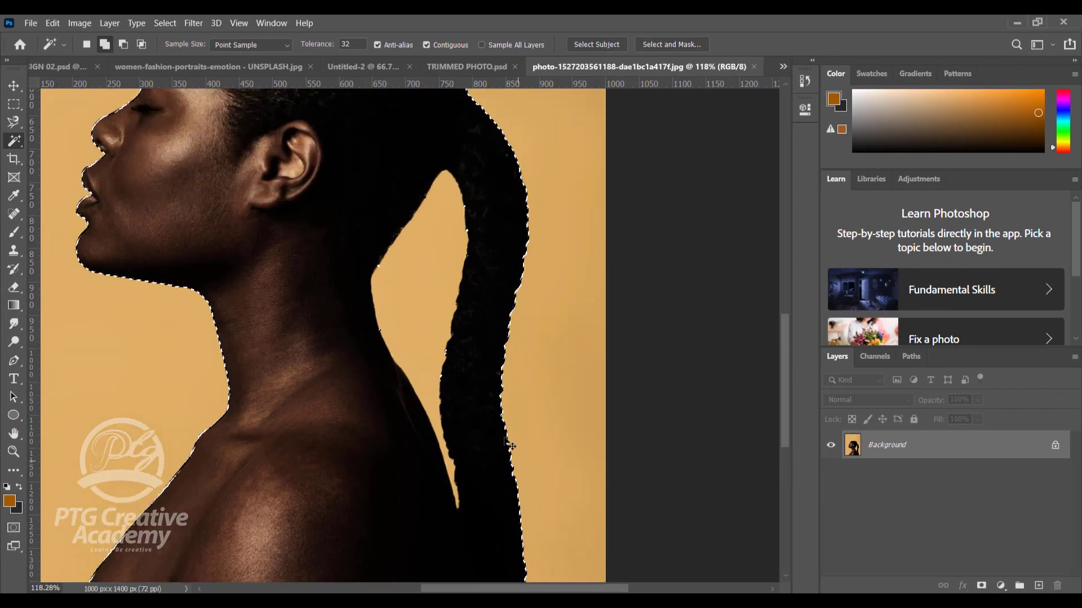
pyautogui.click(431, 419)
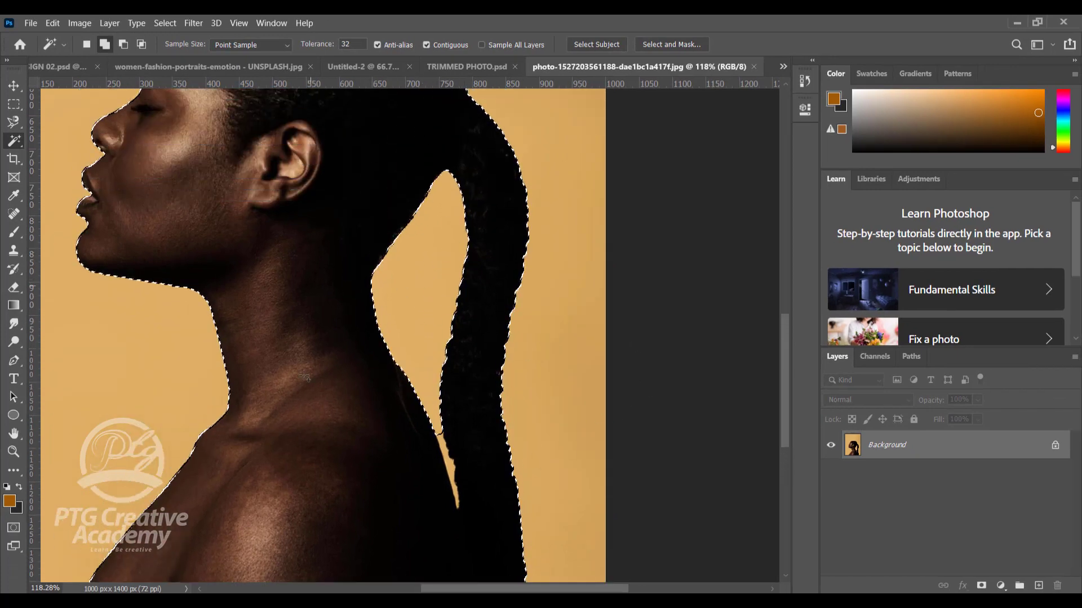
pyautogui.click(126, 45)
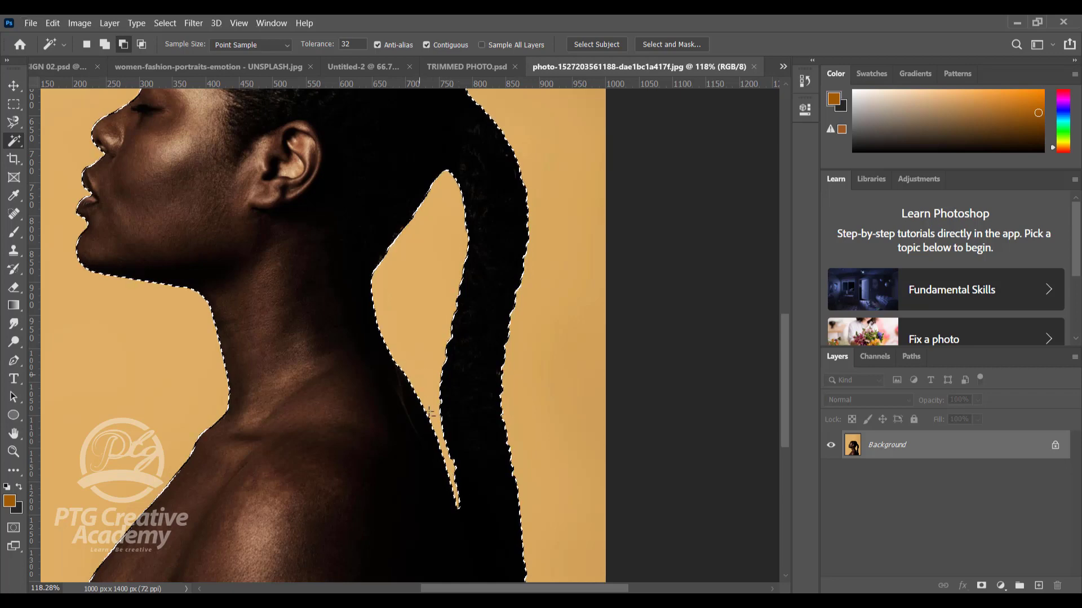
# Step: Copy the selected woman to a new layer with Layer Via Copy
pyautogui.scroll(-5, 352, 272)
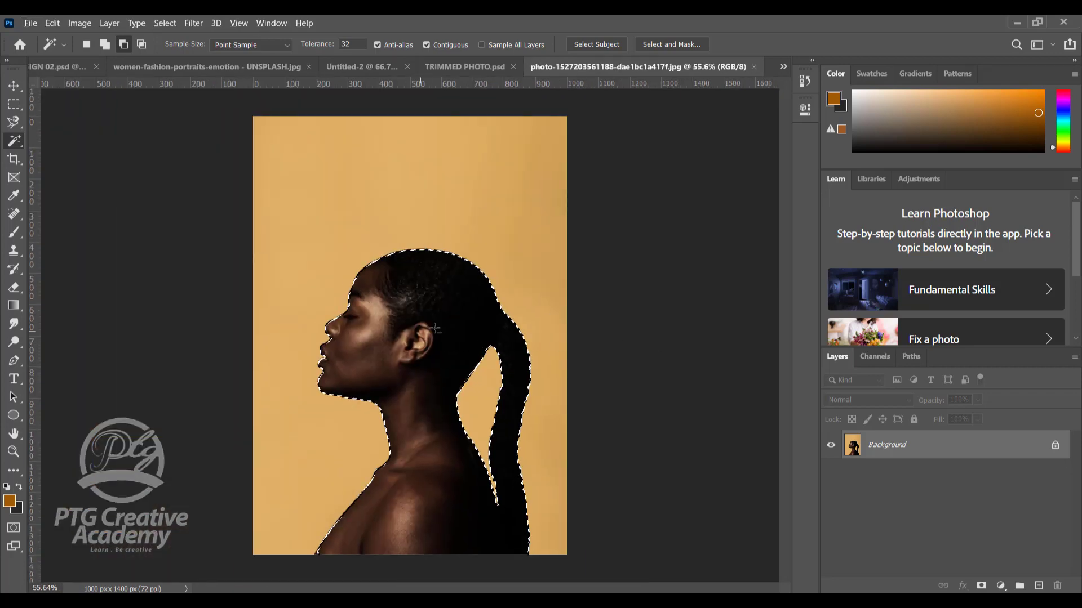
pyautogui.rightClick(435, 329)
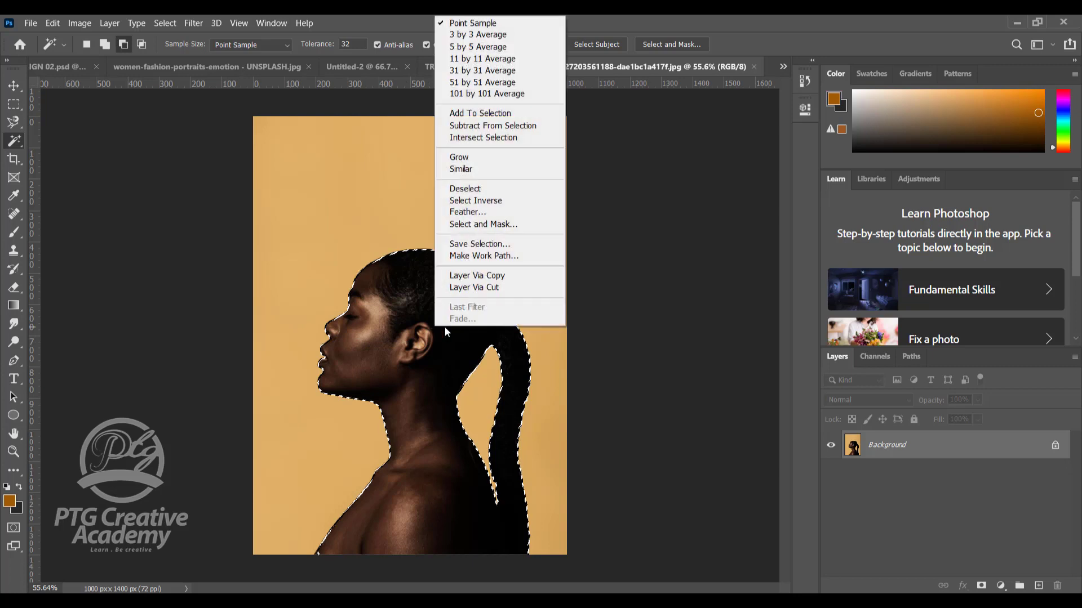
pyautogui.click(507, 275)
# Step: Move the cut-out woman from her photo document into TRIMMED PHOTO.psd
pyautogui.click(7, 85)
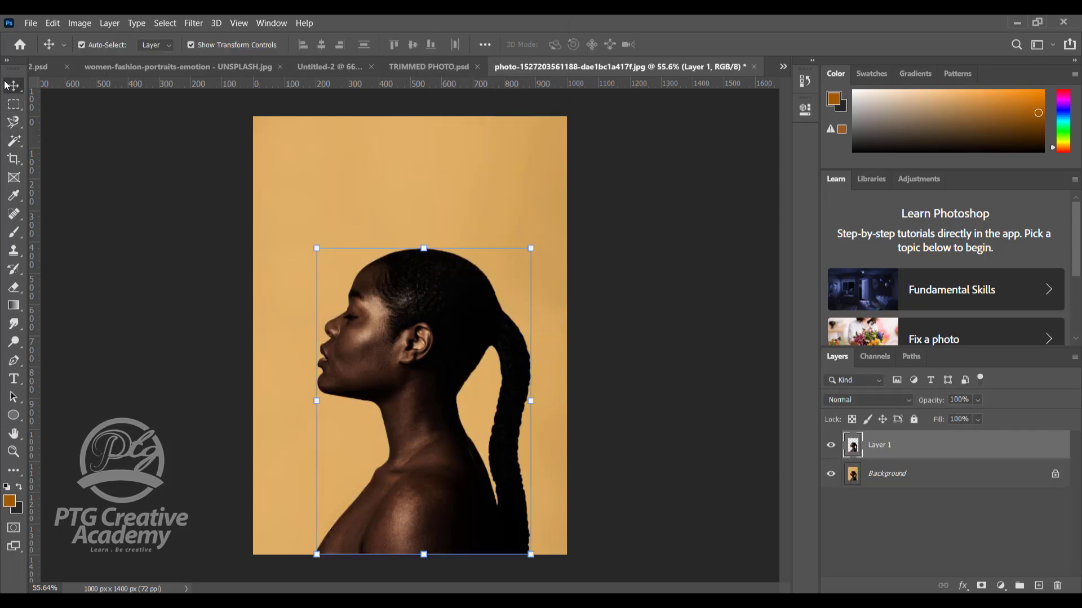
pyautogui.moveTo(369, 279); pyautogui.dragTo(404, 253)
pyautogui.moveTo(383, 191); pyautogui.dragTo(402, 243)
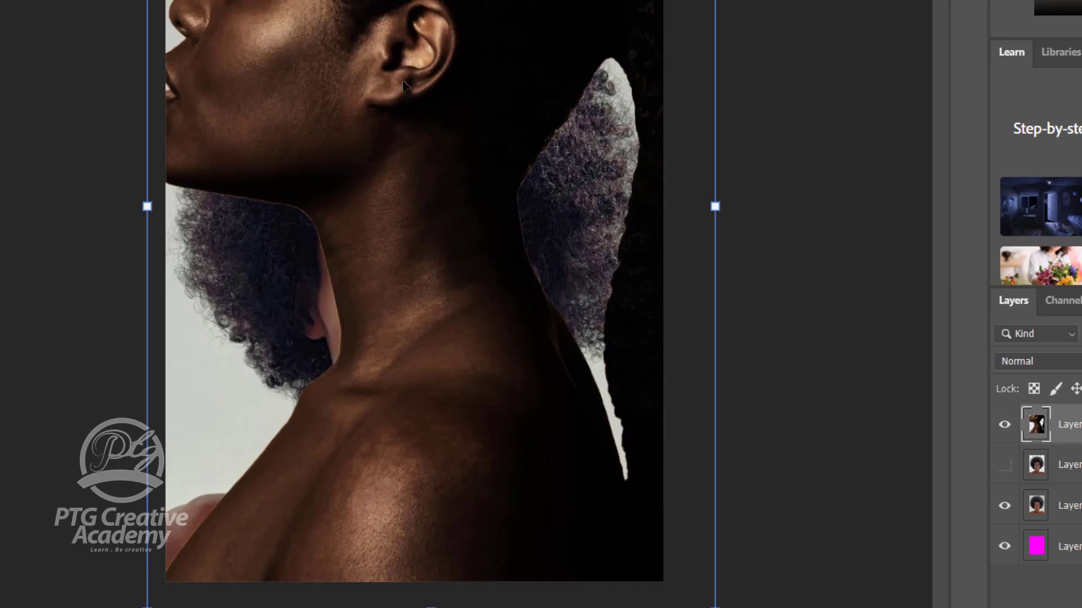
# Step: Scale the cut-out profile woman down proportionally and place her in the lower-right part of the canvas
pyautogui.moveTo(450, 262); pyautogui.dragTo(469, 282)
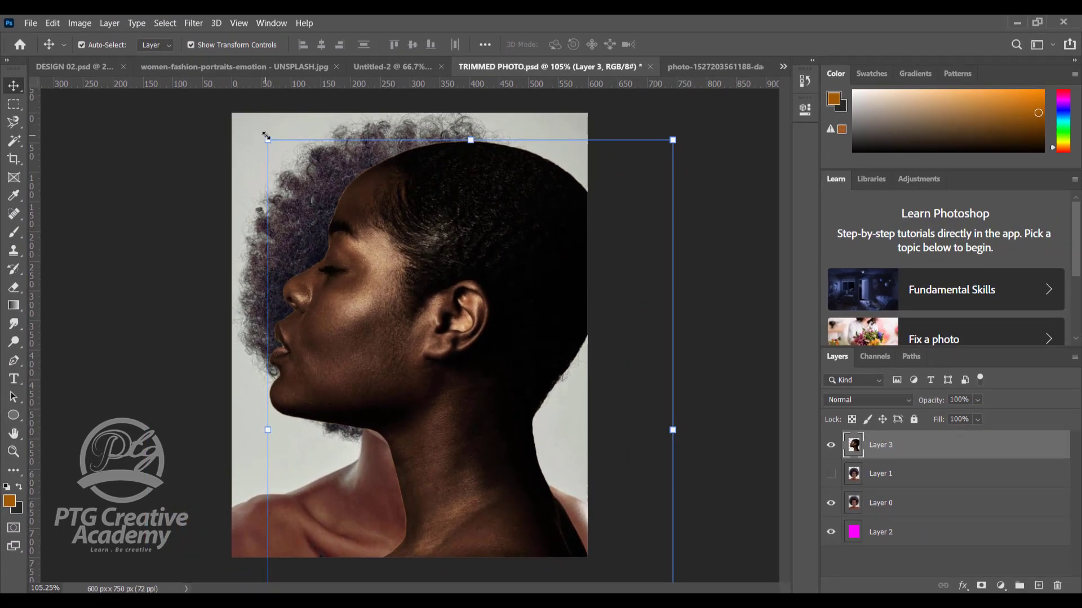
pyautogui.moveTo(265, 136); pyautogui.dragTo(415, 348)
pyautogui.moveTo(493, 423); pyautogui.dragTo(382, 224)
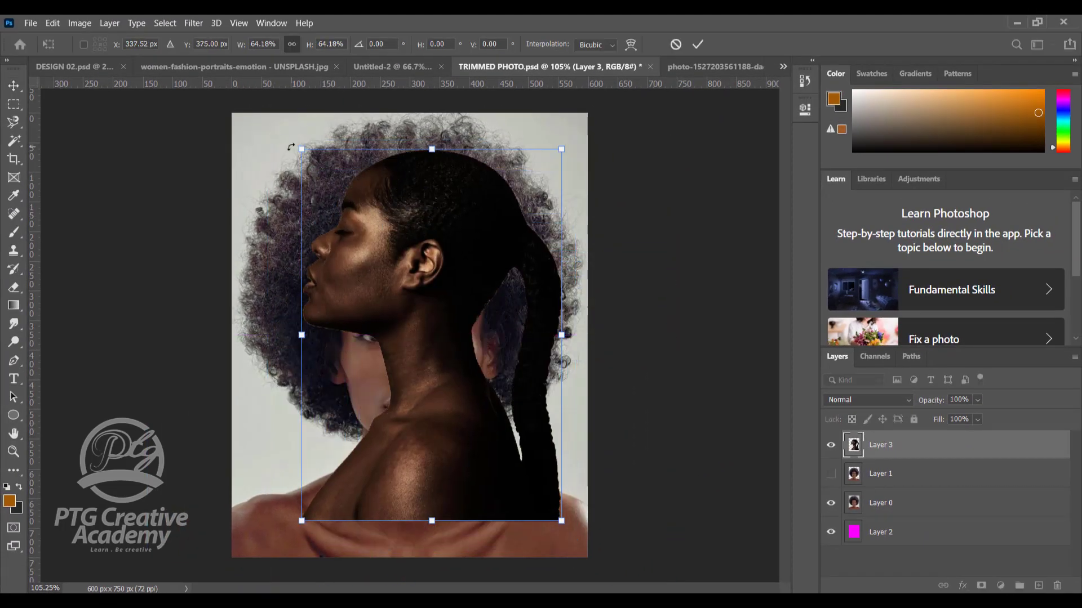
pyautogui.moveTo(312, 159); pyautogui.dragTo(351, 216)
pyautogui.moveTo(428, 296)
pyautogui.mouseDown()
pyautogui.moveTo(418, 332)
pyautogui.moveTo(405, 319)
pyautogui.moveTo(463, 292)
pyautogui.moveTo(448, 301)
pyautogui.mouseUp()
pyautogui.press('Return')
# Step: Shift the front-facing portrait on Layer 0 toward the canvas's left side, behind the cut-out woman
pyautogui.moveTo(391, 168); pyautogui.dragTo(326, 167)
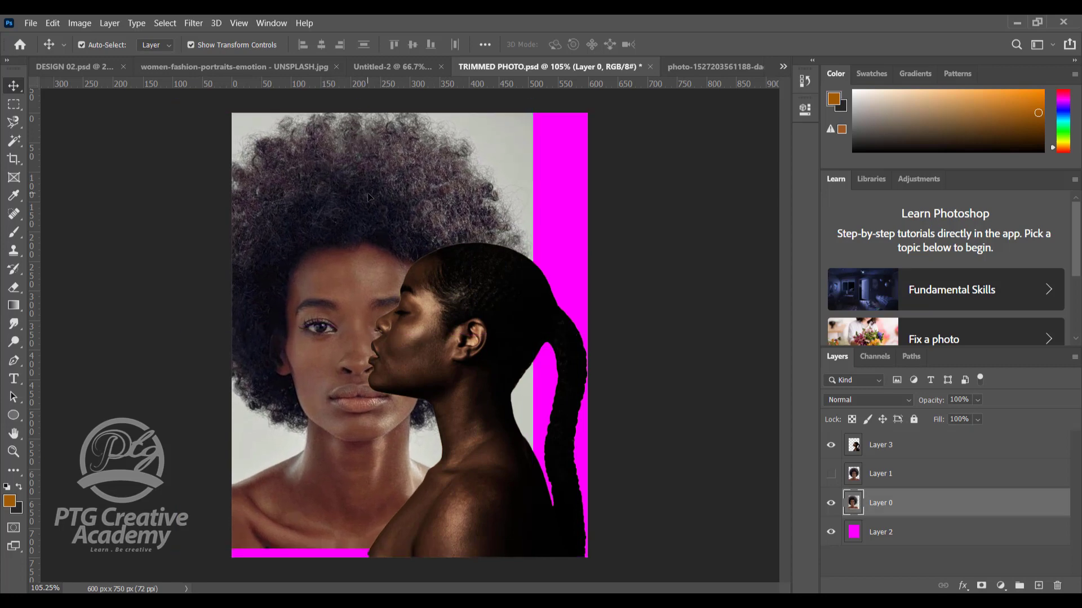
# Step: Nudge the Layer 0 portrait up and left, and with rulers shown add a horizontal guide at the top of the profile woman's head
pyautogui.moveTo(369, 196)
pyautogui.mouseDown()
pyautogui.moveTo(470, 195)
pyautogui.moveTo(358, 196)
pyautogui.moveTo(357, 179)
pyautogui.mouseUp()
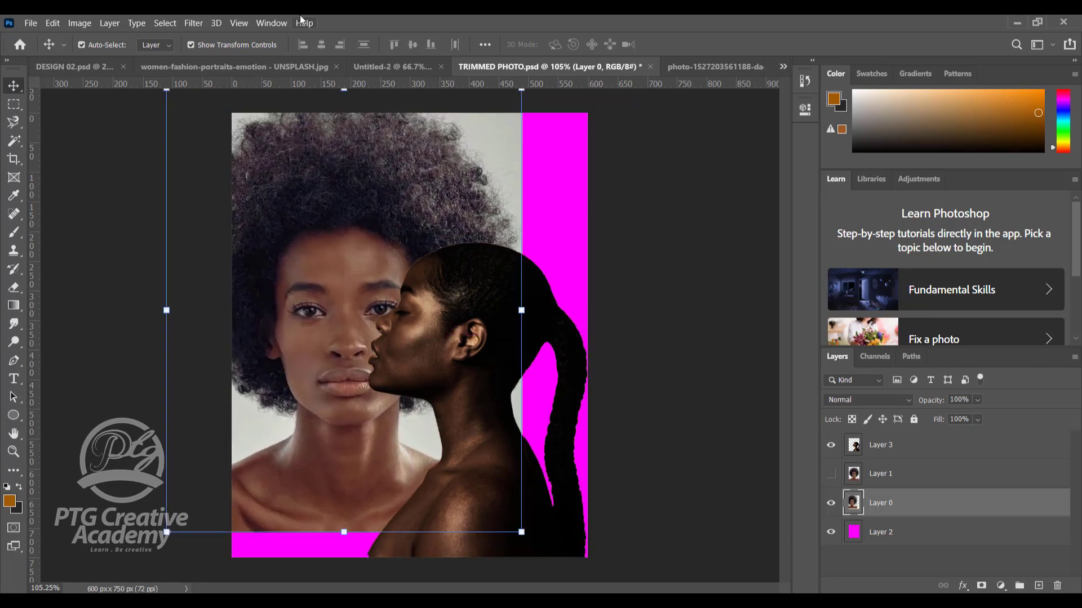
pyautogui.click(238, 23)
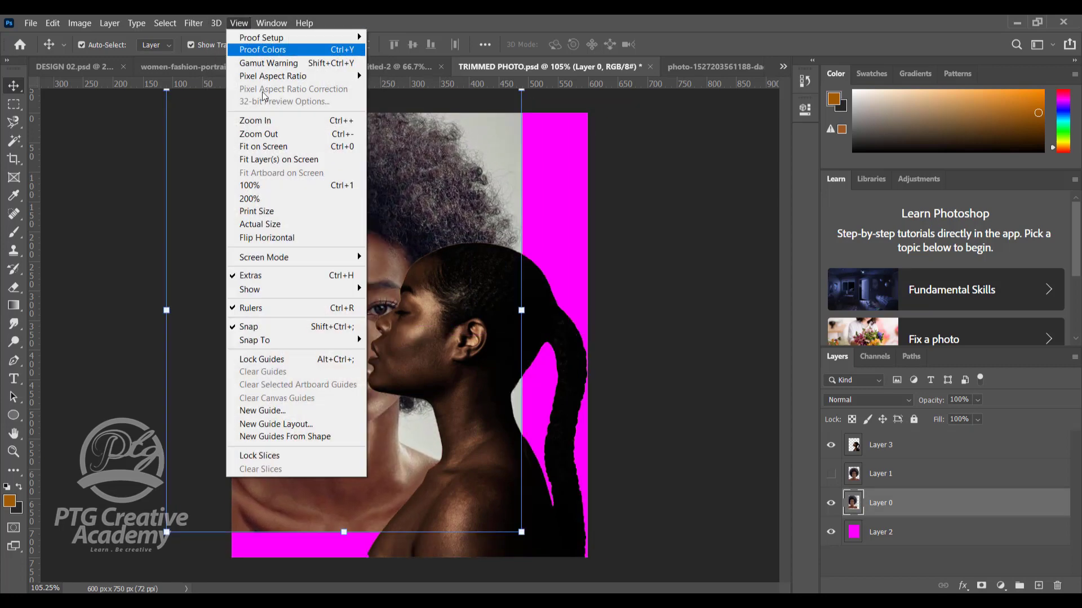
pyautogui.click(313, 317)
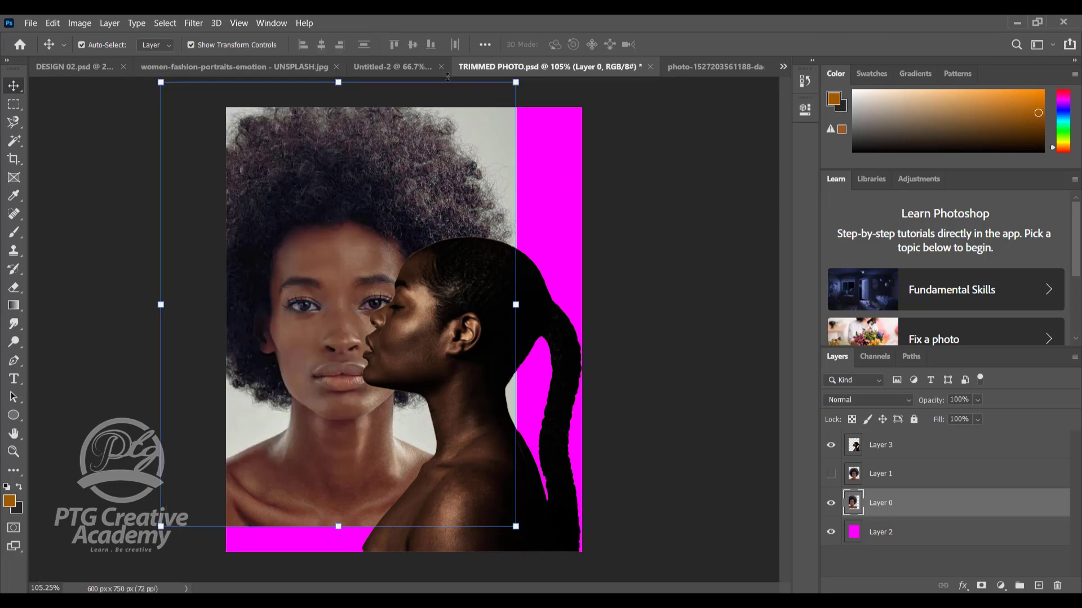
pyautogui.click(238, 23)
pyautogui.click(315, 308)
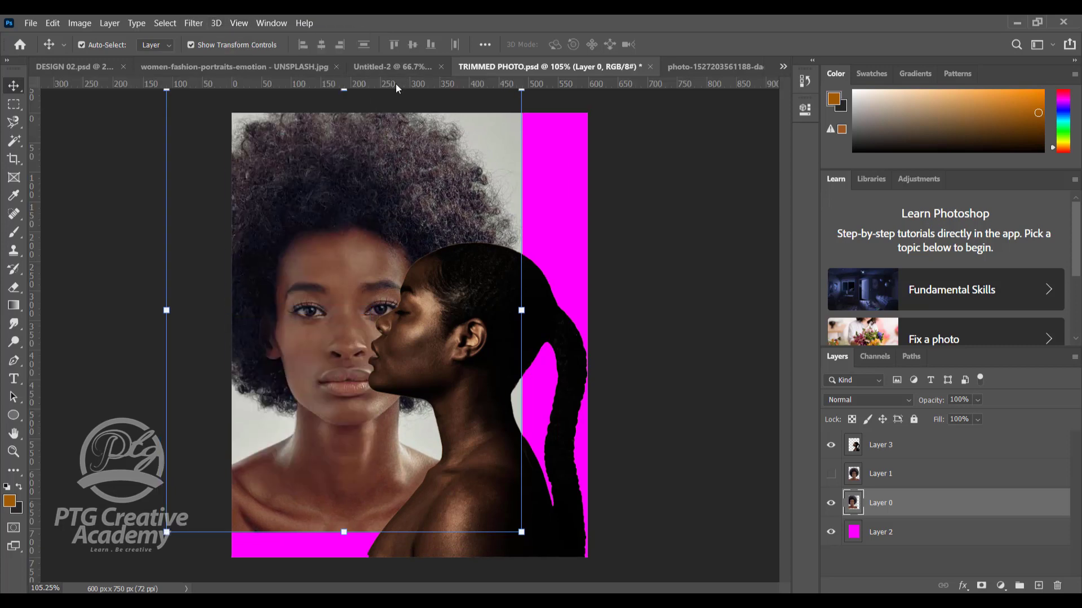
pyautogui.moveTo(396, 83); pyautogui.dragTo(397, 243)
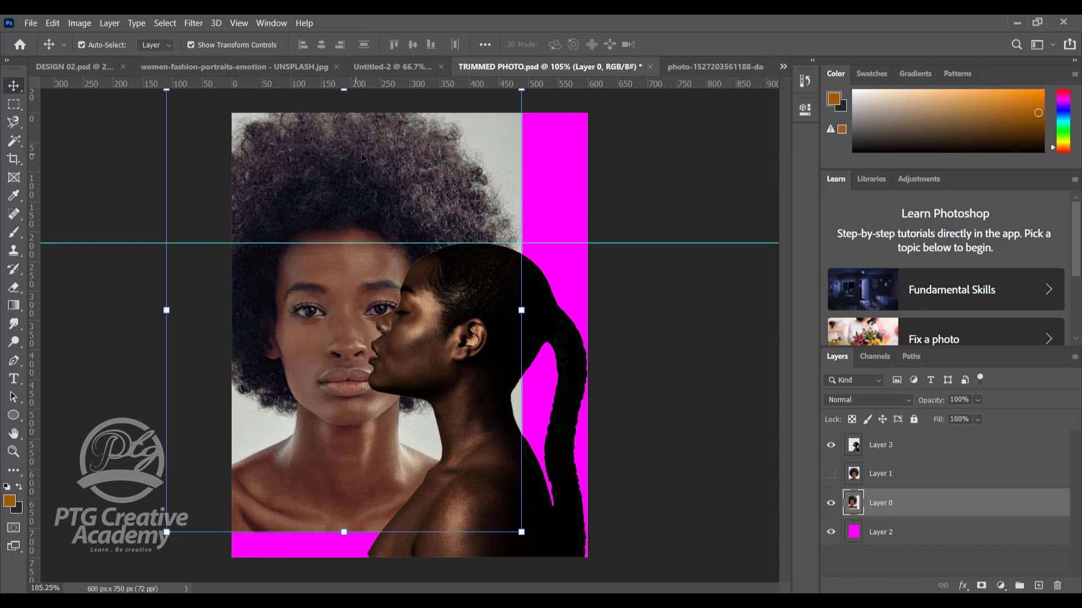
# Step: Scale the profile woman on Layer 3 up to 109.58% and reposition the Layer 0 portrait behind her face
pyautogui.moveTo(360, 153); pyautogui.dragTo(354, 183)
pyautogui.click(482, 304)
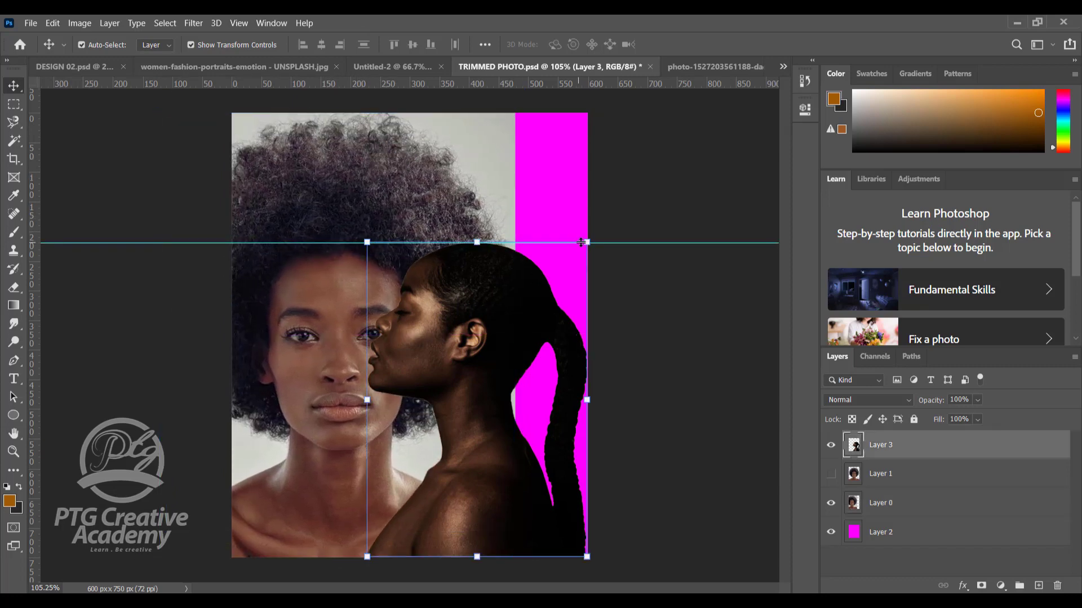
pyautogui.moveTo(587, 242); pyautogui.dragTo(608, 211)
pyautogui.moveTo(491, 304); pyautogui.dragTo(494, 314)
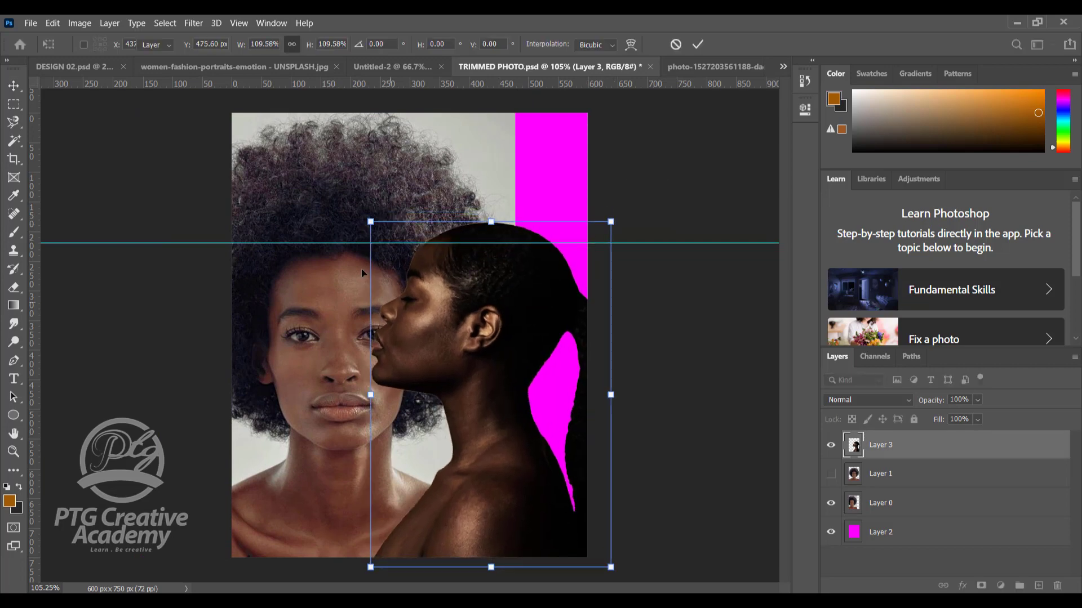
pyautogui.press('Return')
pyautogui.moveTo(344, 185); pyautogui.dragTo(330, 179)
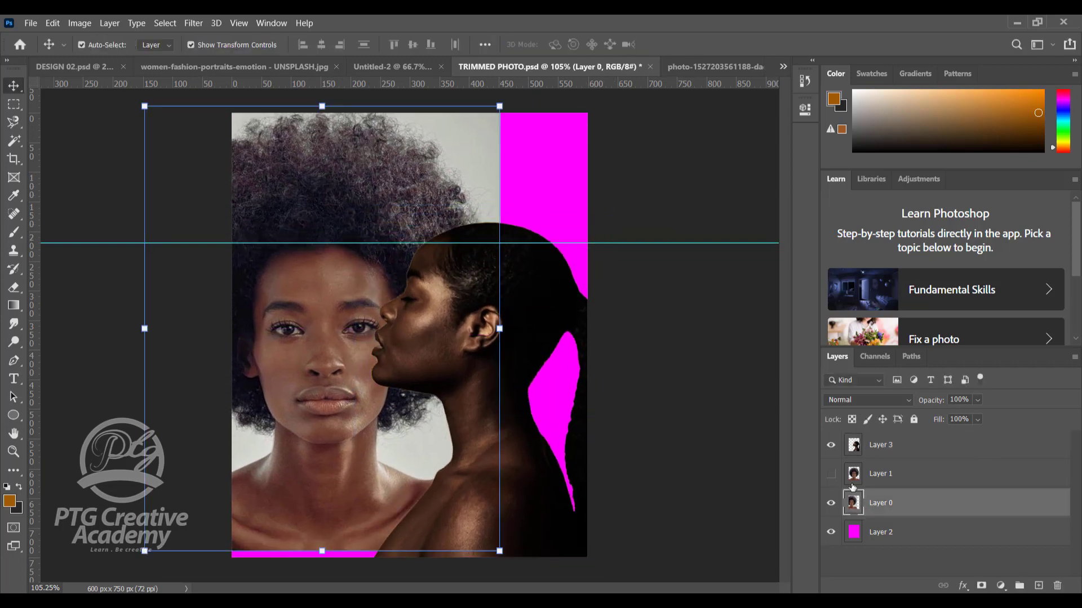
# Step: Hide Layer 0, show the background-free portrait on Layer 1, and move her toward the canvas's left side
pyautogui.click(831, 503)
pyautogui.click(829, 474)
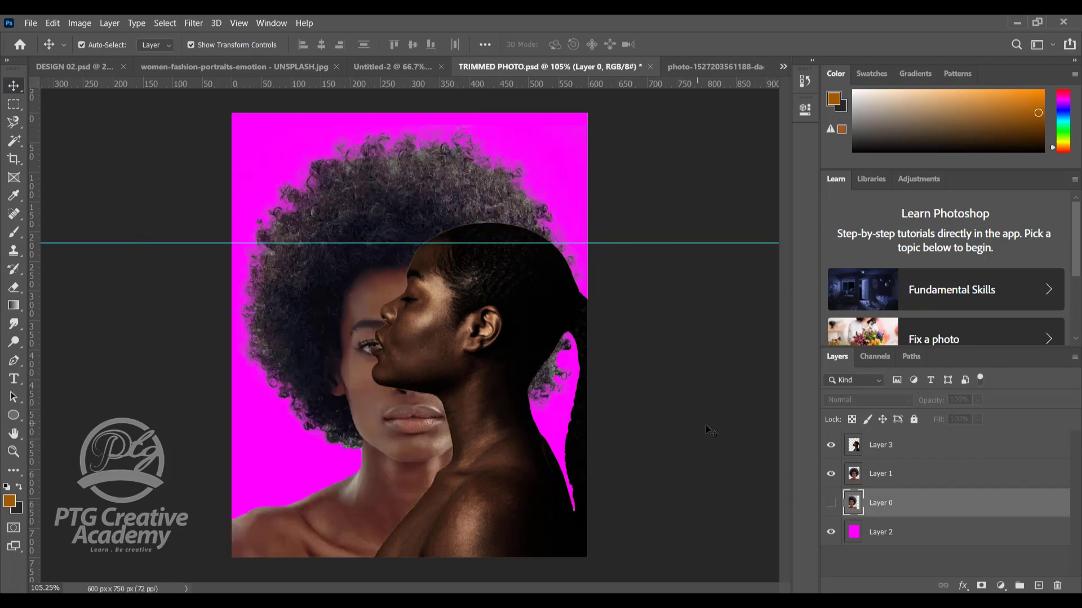
pyautogui.moveTo(401, 193); pyautogui.dragTo(302, 188)
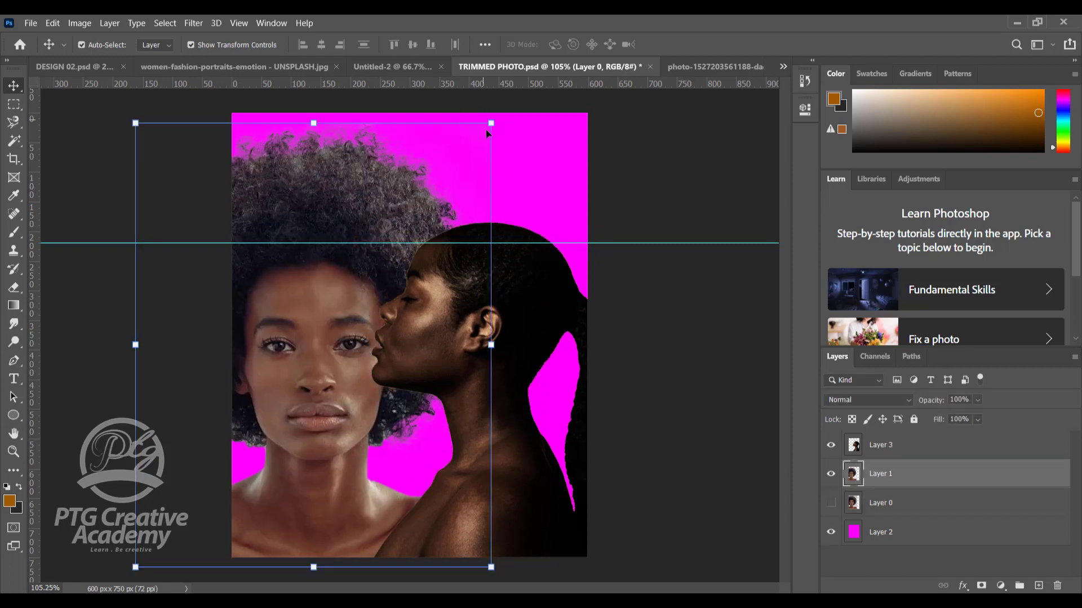
# Step: Scale the Layer 1 portrait down to 82.53% and place her in the canvas's lower-left part beside the profile woman
pyautogui.moveTo(491, 122); pyautogui.dragTo(405, 230)
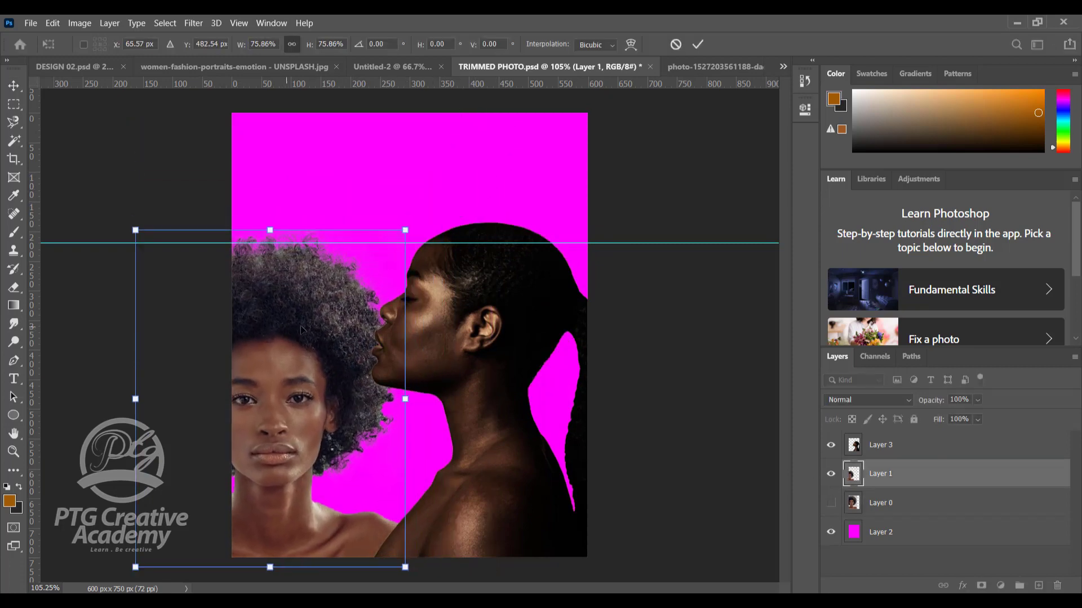
pyautogui.moveTo(288, 335); pyautogui.dragTo(345, 318)
pyautogui.moveTo(376, 216); pyautogui.dragTo(362, 243)
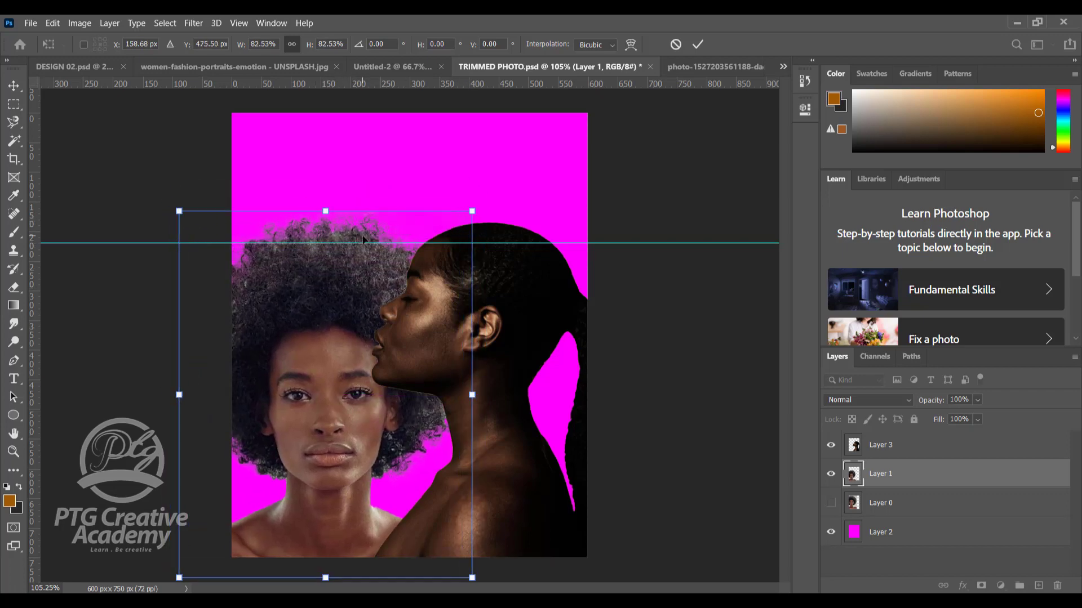
pyautogui.press('Return')
pyautogui.moveTo(347, 301); pyautogui.dragTo(353, 301)
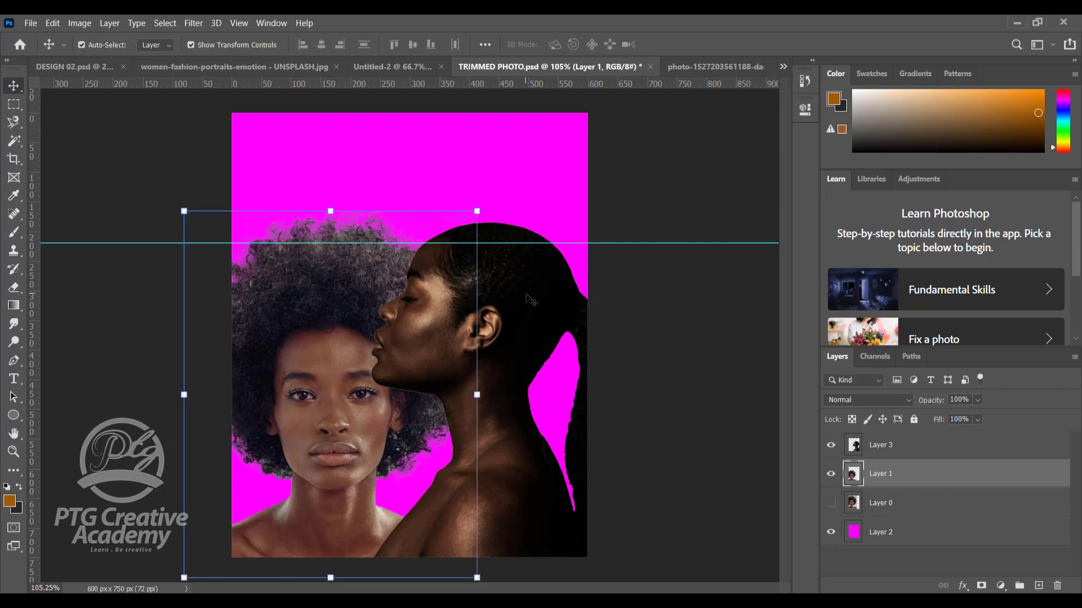
# Step: Lower the profile woman on the canvas and realign the horizontal guide with the top of her head
pyautogui.moveTo(527, 294)
pyautogui.mouseDown()
pyautogui.moveTo(525, 313)
pyautogui.moveTo(538, 315)
pyautogui.moveTo(536, 306)
pyautogui.mouseUp()
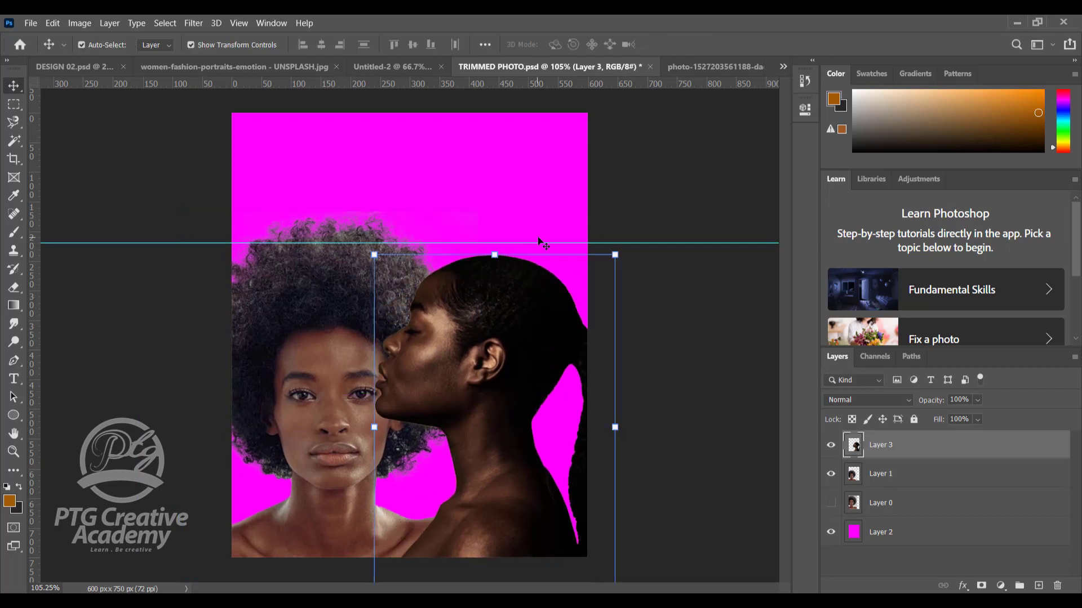
pyautogui.moveTo(652, 246); pyautogui.dragTo(654, 254)
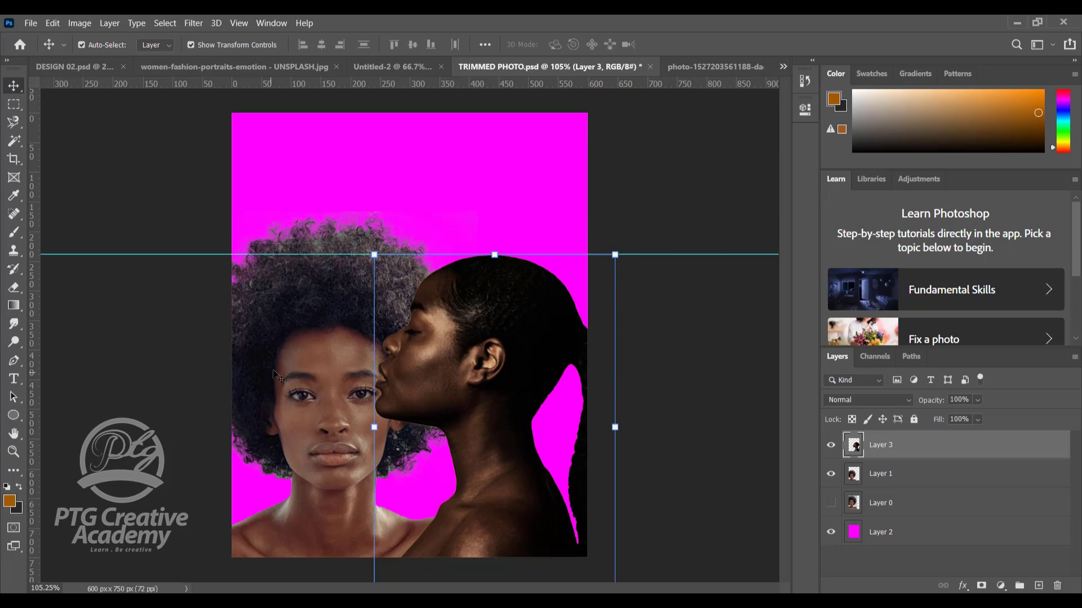
pyautogui.click(279, 378)
pyautogui.click(657, 400)
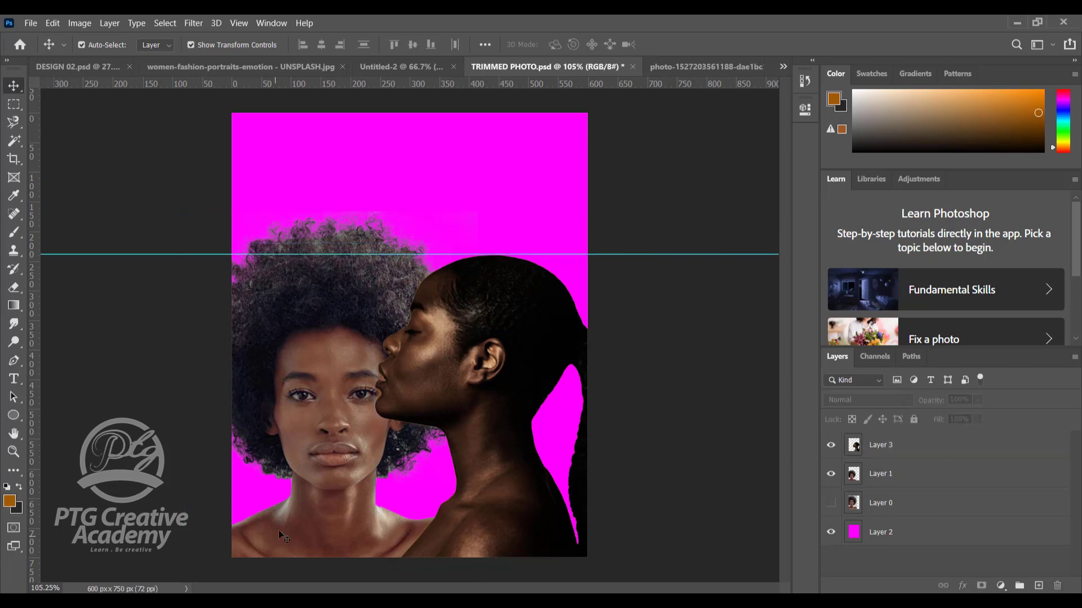
# Step: Raise the Layer 1 portrait so her cutout ends at the canvas's bottom edge, and scale her to 94.39%
pyautogui.moveTo(407, 524); pyautogui.dragTo(362, 512)
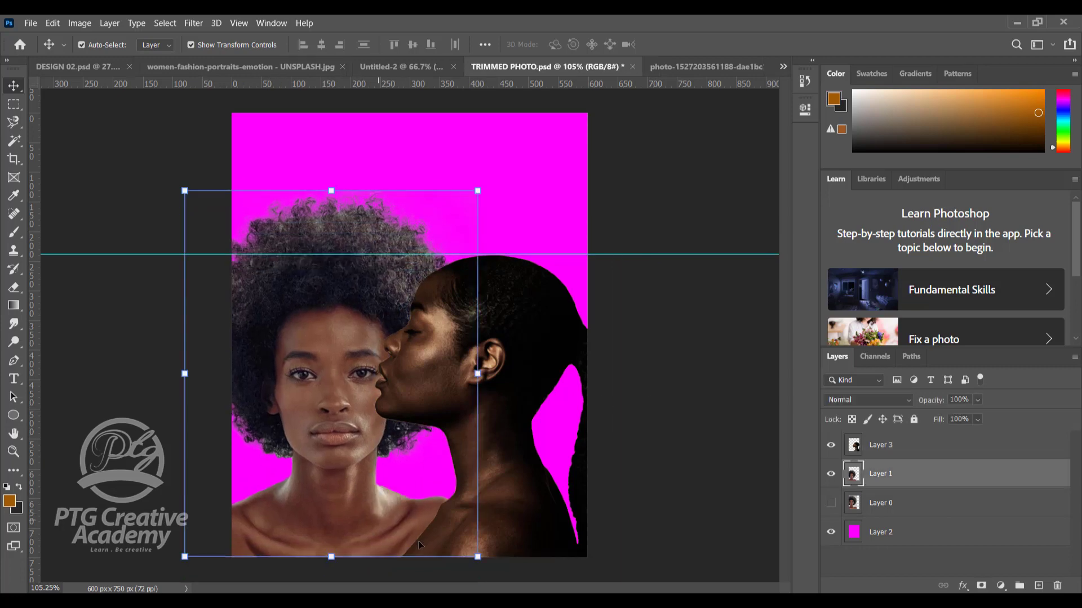
pyautogui.click(393, 302)
pyautogui.click(342, 221)
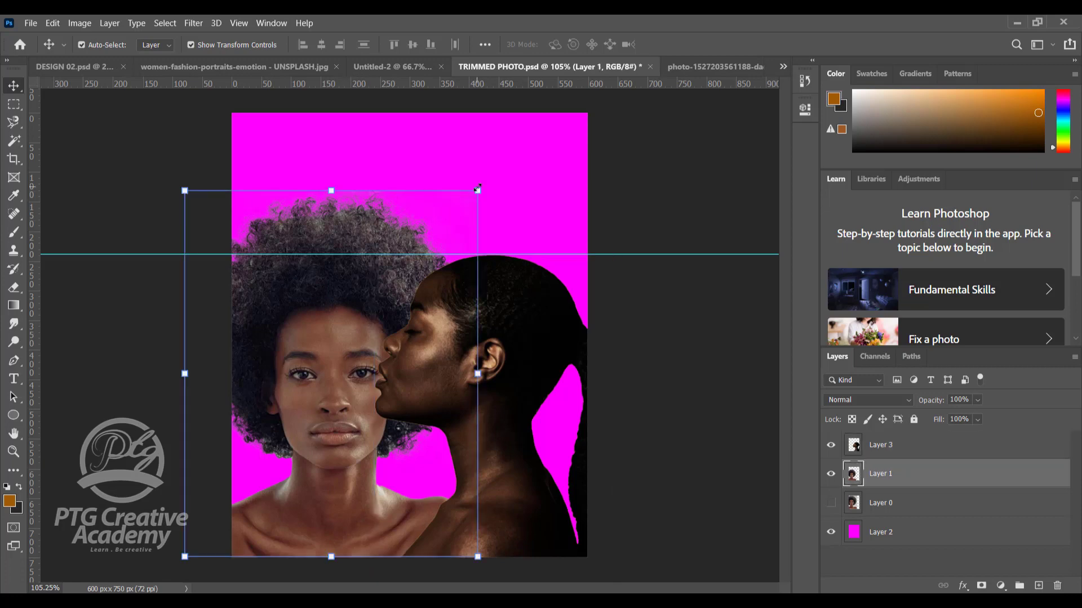
pyautogui.moveTo(477, 190); pyautogui.dragTo(461, 212)
pyautogui.press('Return')
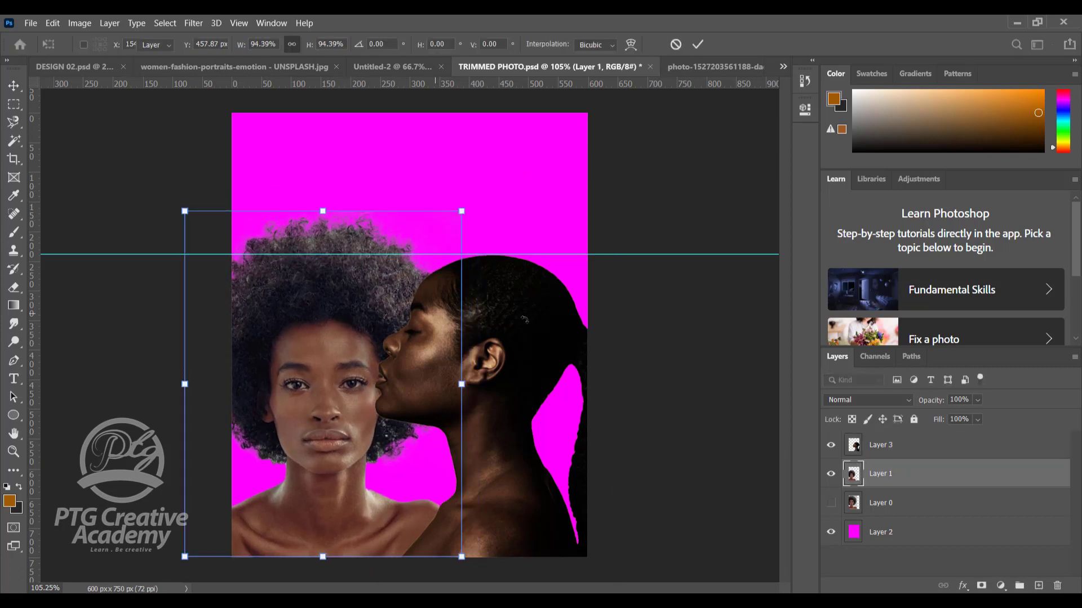
# Step: Scale the profile woman on Layer 3 down to 96.17% and nudge both women slightly to the right
pyautogui.click(484, 299)
pyautogui.moveTo(616, 253); pyautogui.dragTo(606, 266)
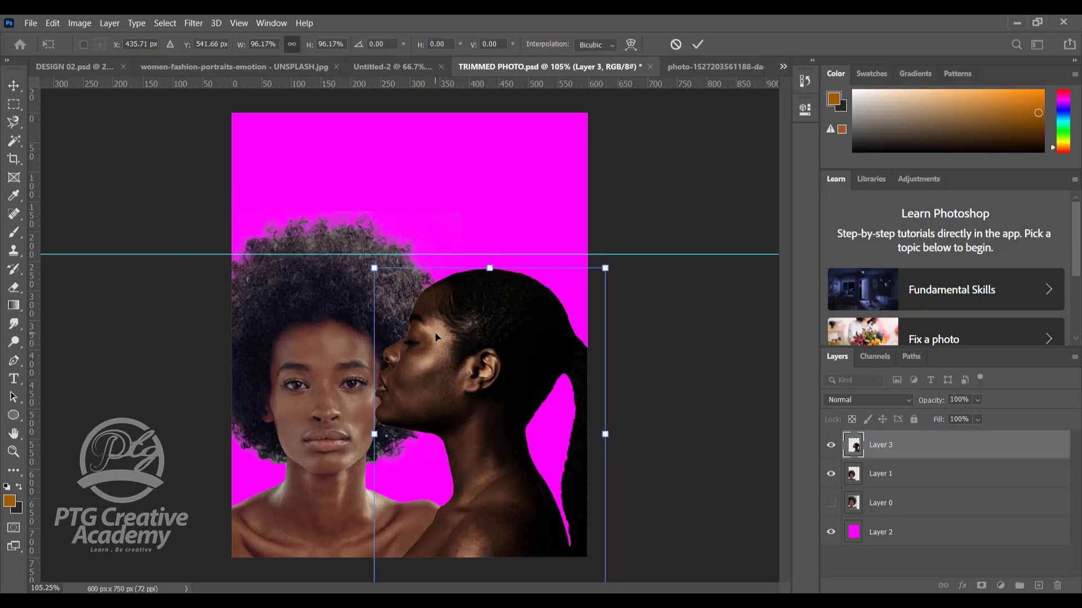
pyautogui.press('Return')
pyautogui.hotkey('shift', 'Right')
pyautogui.click(306, 305)
pyautogui.hotkey('shift', 'Right')
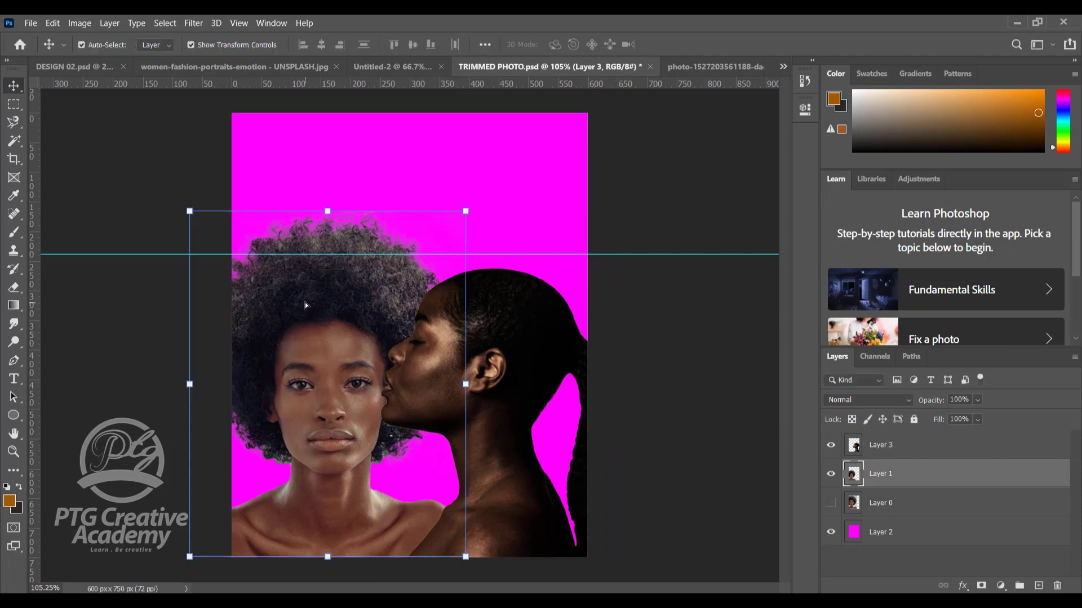
# Step: Shrink the Layer 1 portrait slightly and shift her down toward the canvas's lower-left corner
pyautogui.moveTo(190, 215); pyautogui.dragTo(198, 224)
pyautogui.press('Return')
pyautogui.moveTo(275, 304); pyautogui.dragTo(279, 314)
# Step: Lower the profile woman further and move the horizontal guide down to her chin level
pyautogui.moveTo(522, 302); pyautogui.dragTo(526, 345)
pyautogui.moveTo(496, 254); pyautogui.dragTo(483, 482)
pyautogui.moveTo(502, 396); pyautogui.dragTo(500, 410)
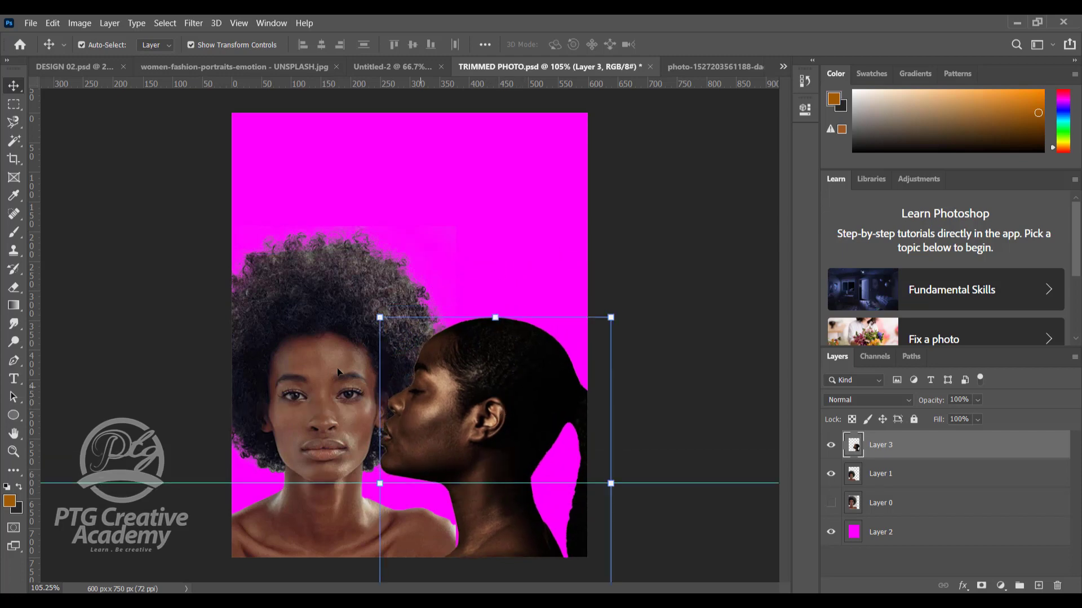
# Step: Lower the Layer 1 portrait a little and shift the profile woman slightly left against her cheek
pyautogui.moveTo(275, 309); pyautogui.dragTo(275, 313)
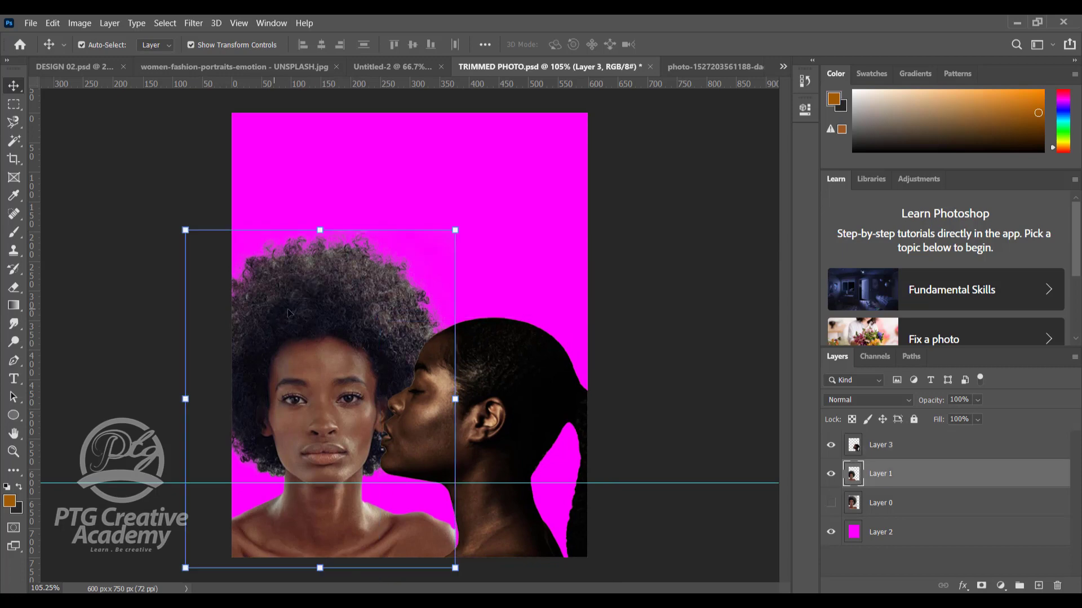
pyautogui.click(510, 356)
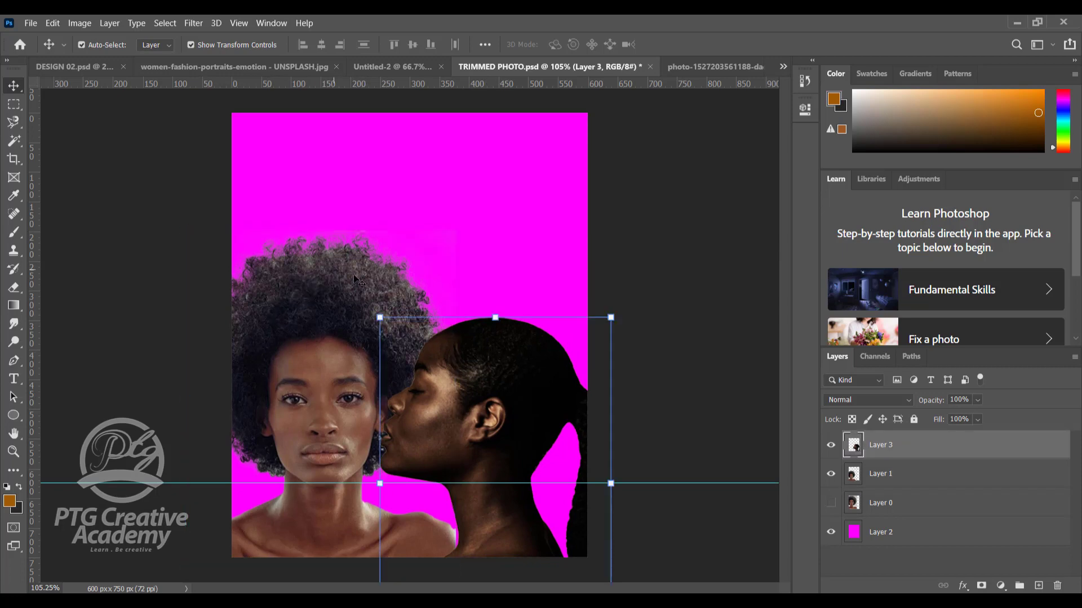
pyautogui.moveTo(498, 391); pyautogui.dragTo(462, 400)
pyautogui.click(490, 388)
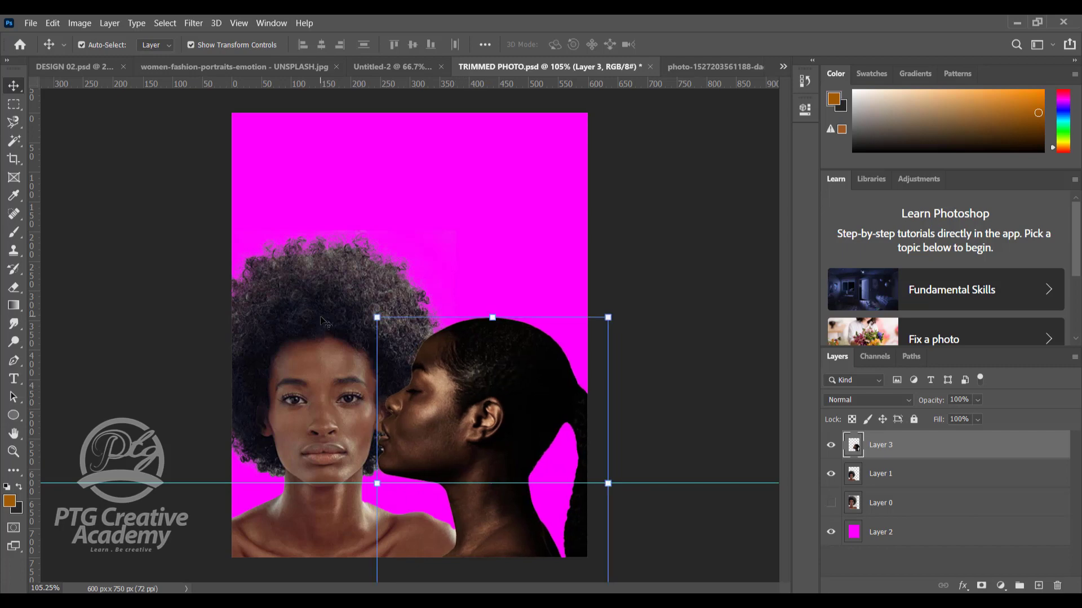
# Step: Select both women's layers, try moving them up together, and undo the move
pyautogui.keyDown('shift'); pyautogui.click(324, 338); pyautogui.keyUp('shift')
pyautogui.moveTo(324, 339); pyautogui.dragTo(330, 317)
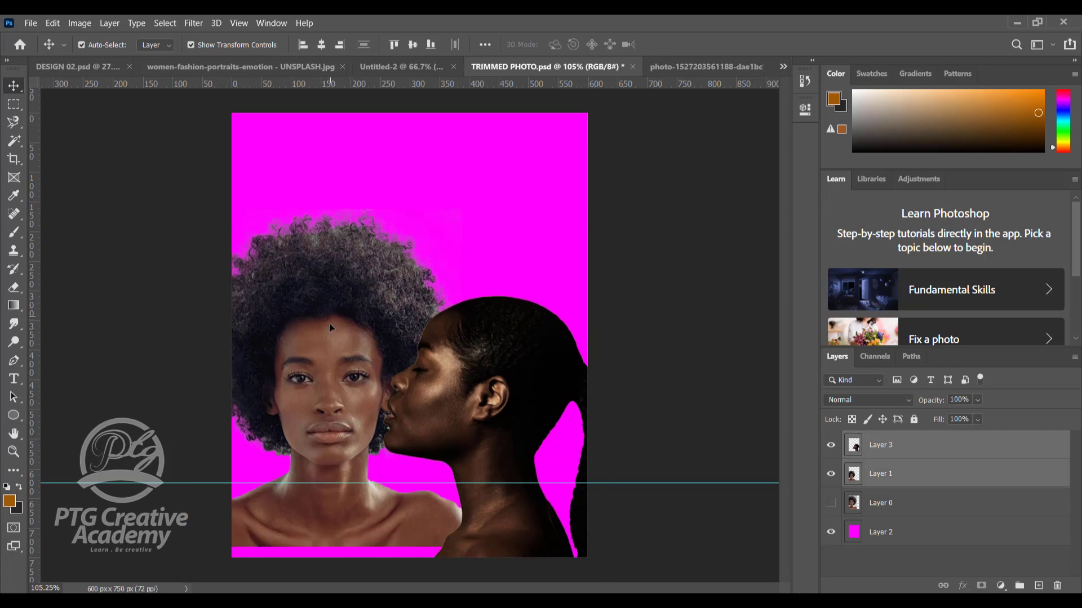
pyautogui.hotkey('ctrl', 'z')
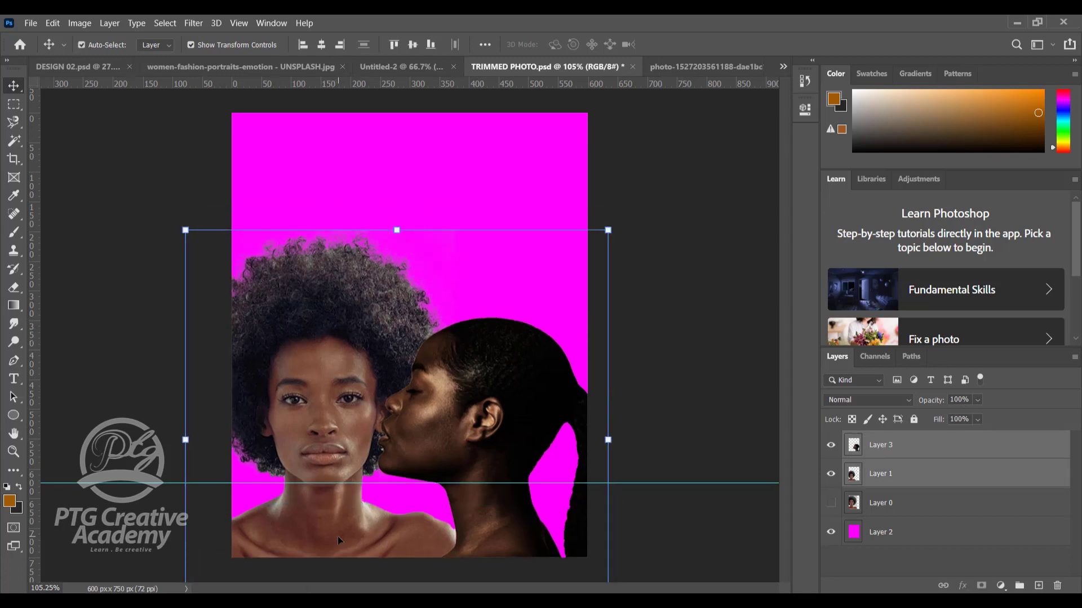
# Step: Add a horizontal guide at the top of the profile woman's head and vertical guides through the front-facing face and the profile head
pyautogui.moveTo(472, 85); pyautogui.dragTo(445, 319)
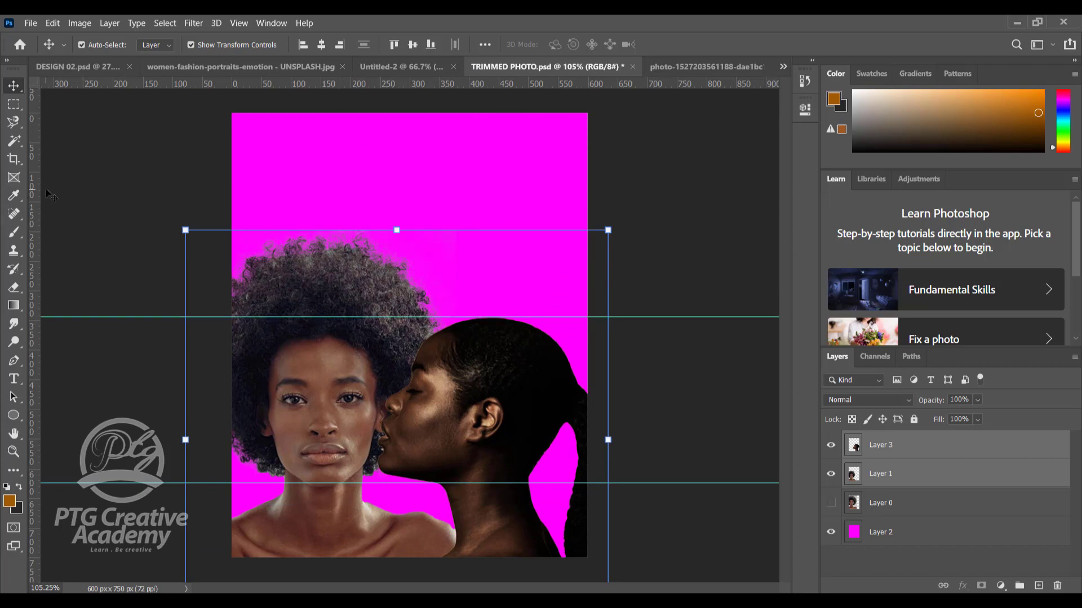
pyautogui.moveTo(34, 192); pyautogui.dragTo(321, 264)
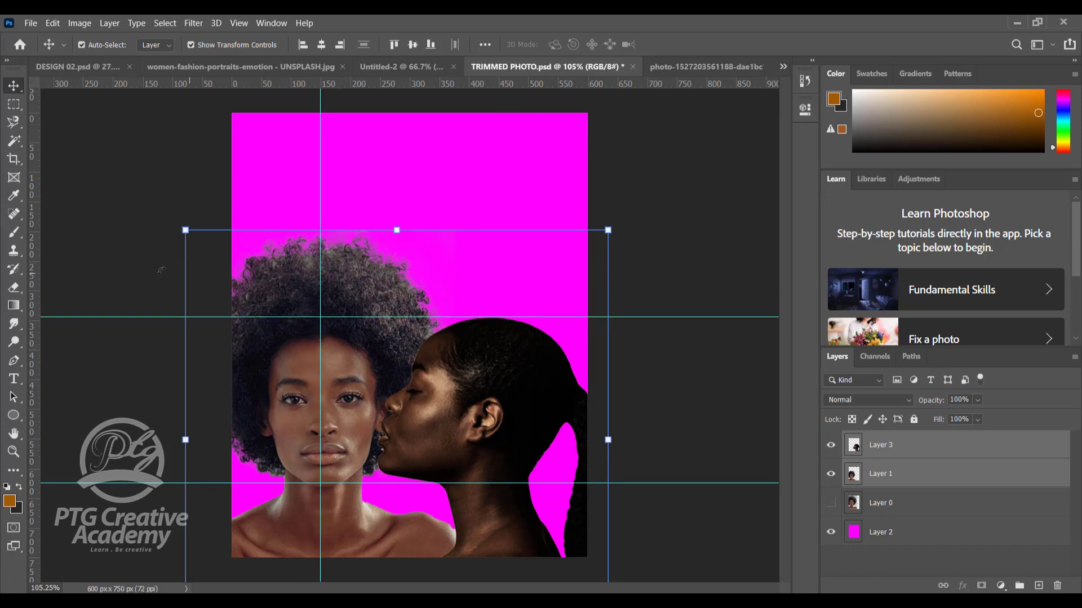
pyautogui.moveTo(40, 191); pyautogui.dragTo(534, 269)
# Step: Shift the vertical guide on the profile woman left, just behind her ear
pyautogui.click(532, 253)
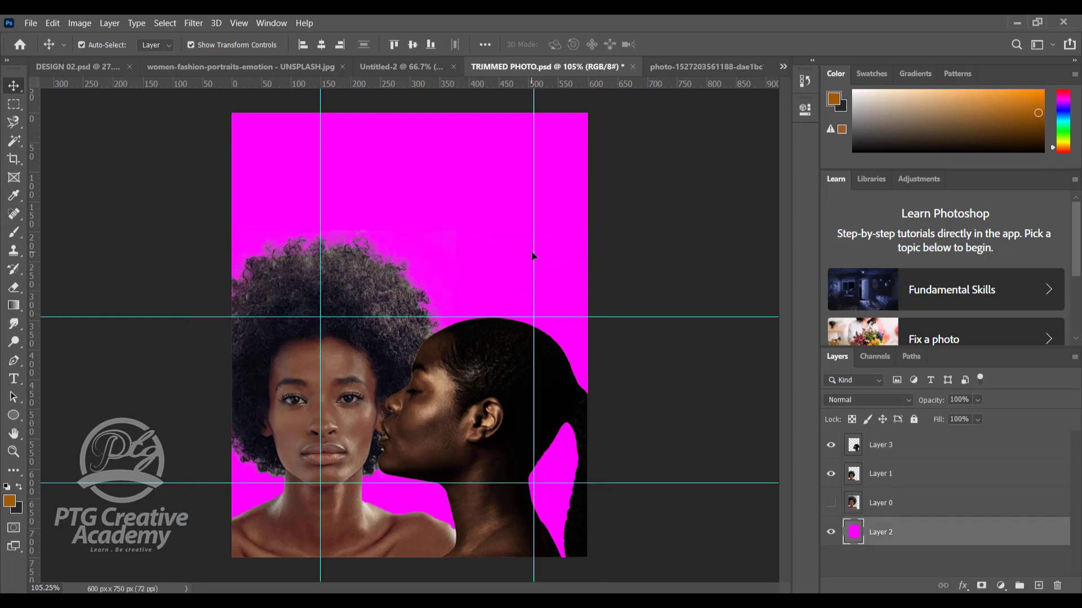
pyautogui.click(531, 100)
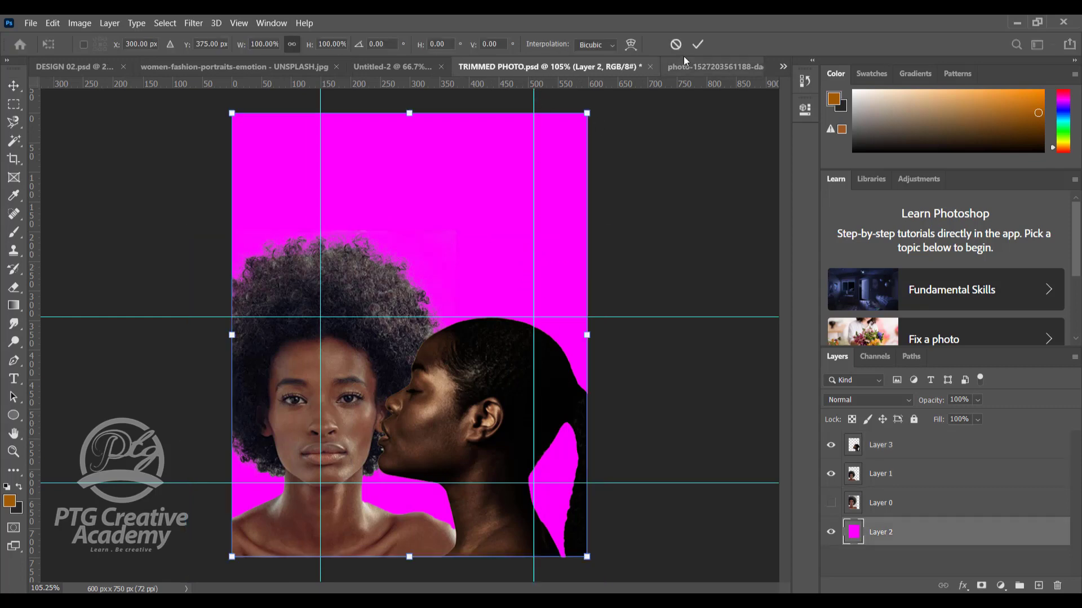
pyautogui.click(698, 44)
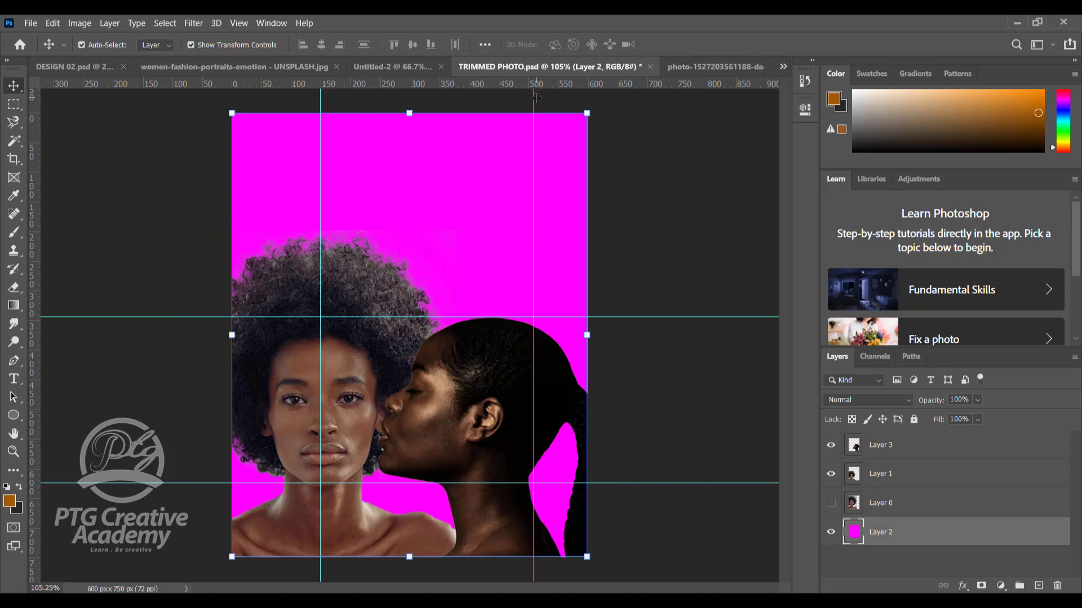
pyautogui.moveTo(536, 91); pyautogui.dragTo(507, 96)
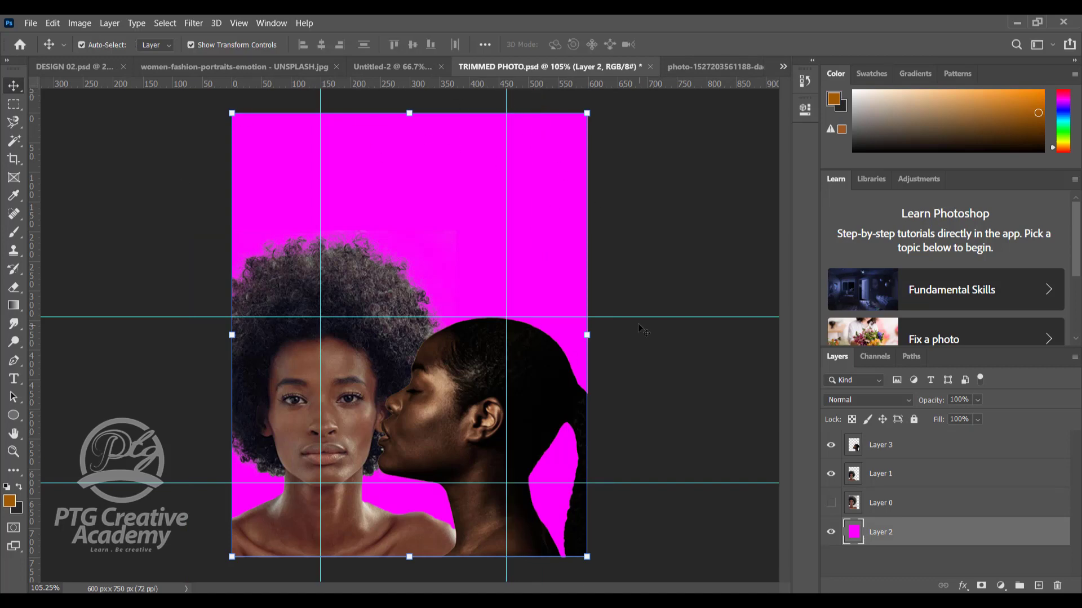
# Step: Remove both horizontal guides from the canvas
pyautogui.moveTo(639, 317); pyautogui.dragTo(682, 59)
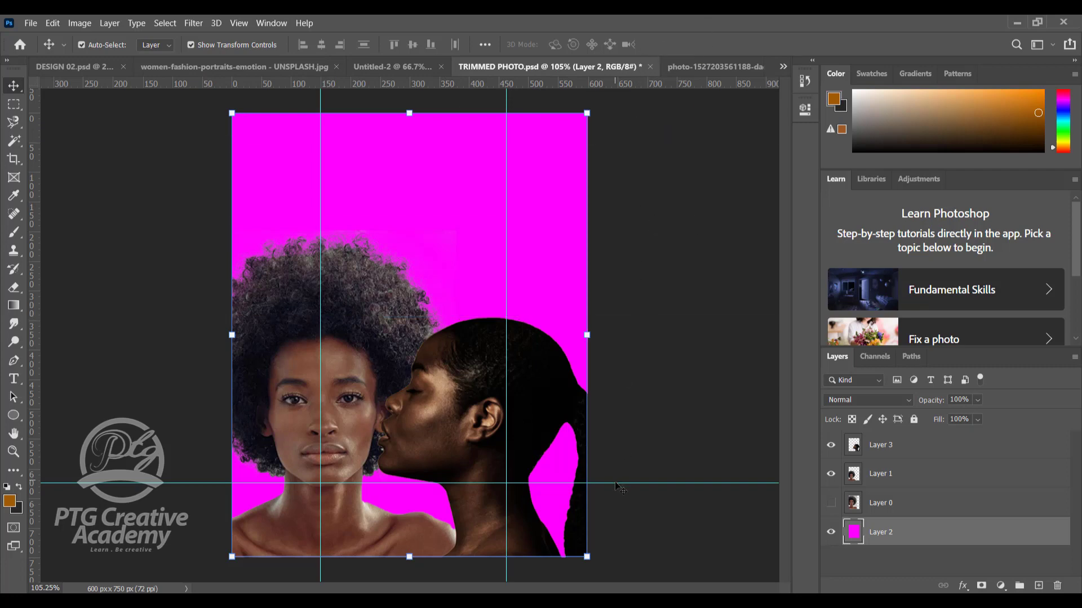
pyautogui.moveTo(615, 484); pyautogui.dragTo(617, 79)
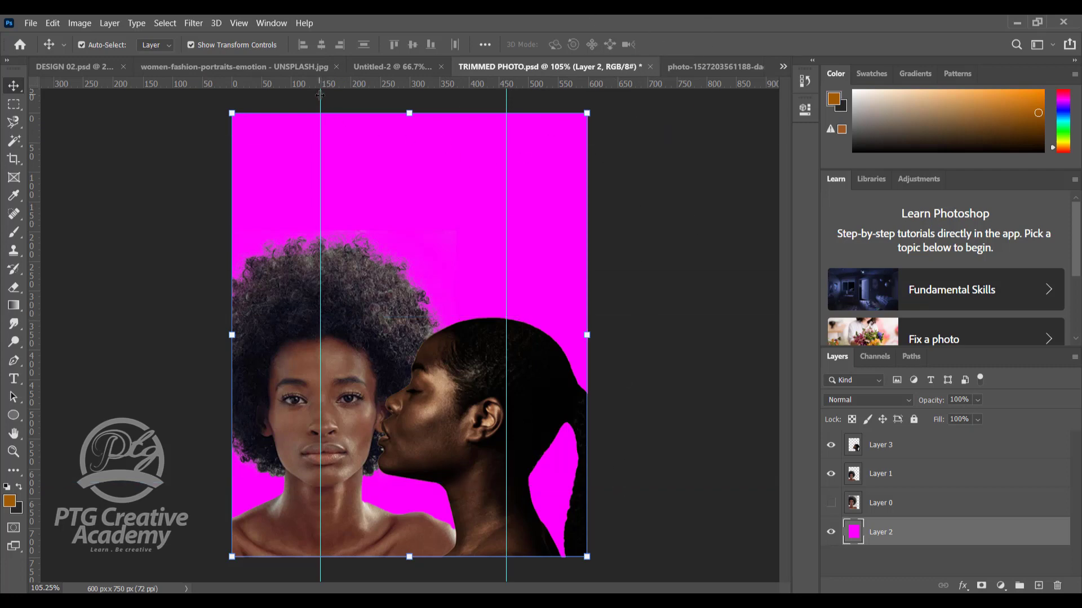
# Step: Remove both vertical guides from the canvas
pyautogui.moveTo(319, 95); pyautogui.dragTo(59, 79)
pyautogui.moveTo(505, 97); pyautogui.dragTo(168, 135)
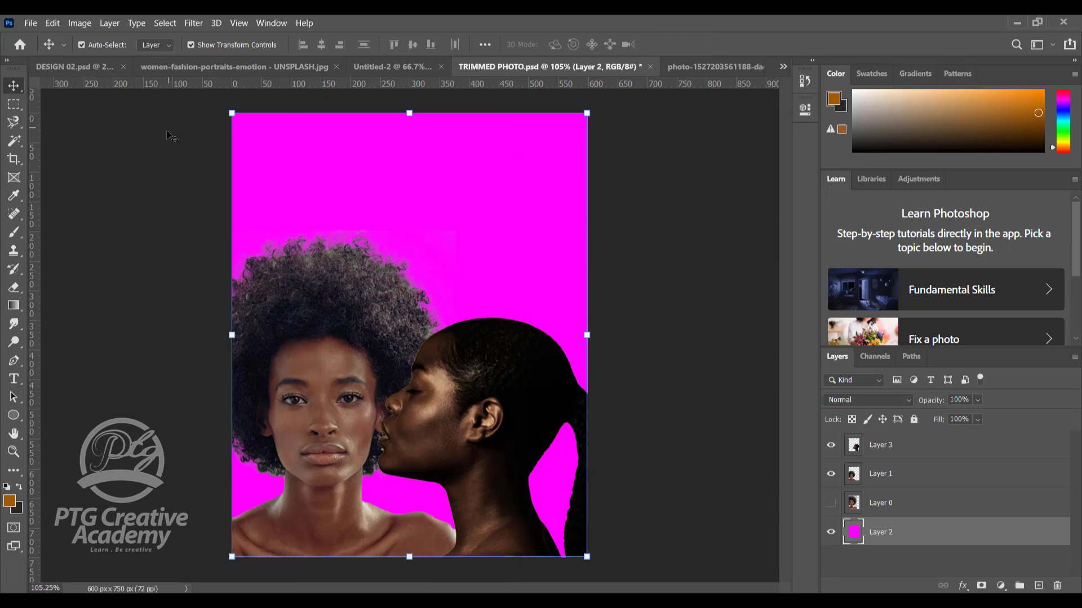
# Step: Show the document grid over the canvas and hide it again
pyautogui.click(216, 23)
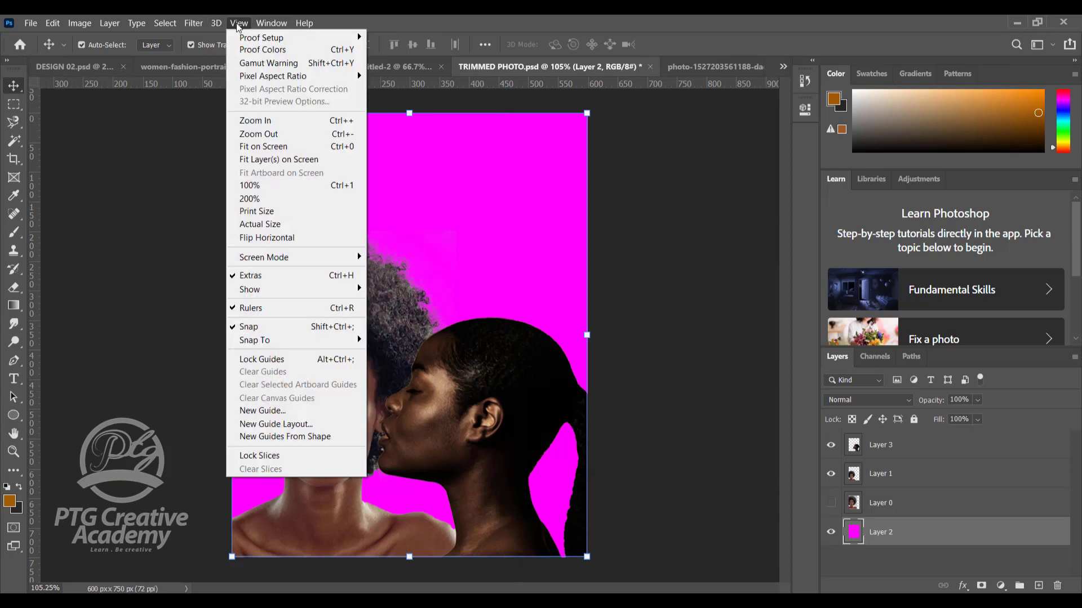
pyautogui.moveTo(281, 289)
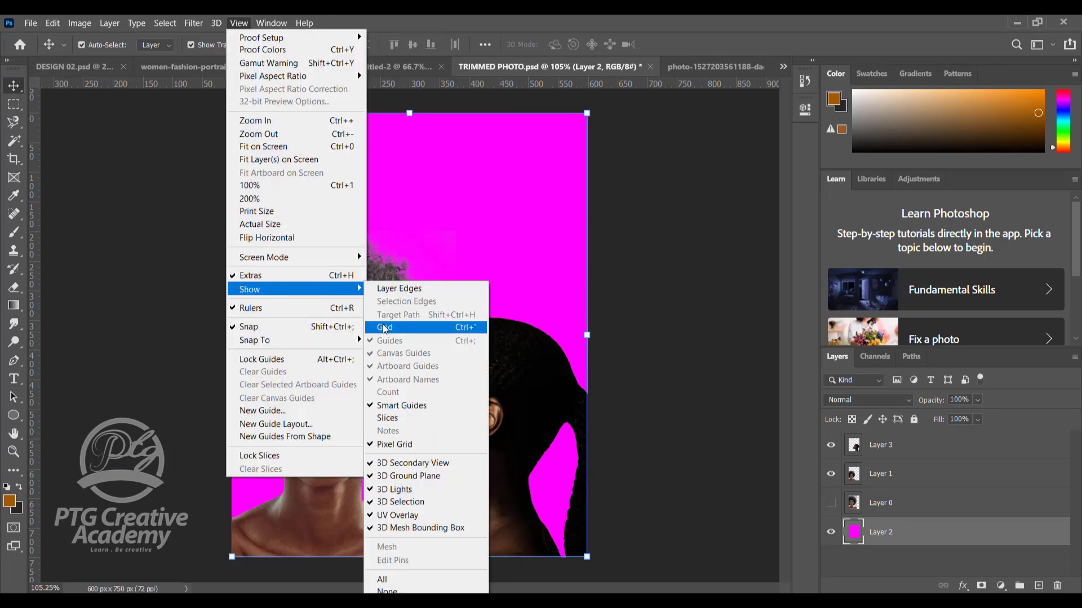
pyautogui.click(385, 328)
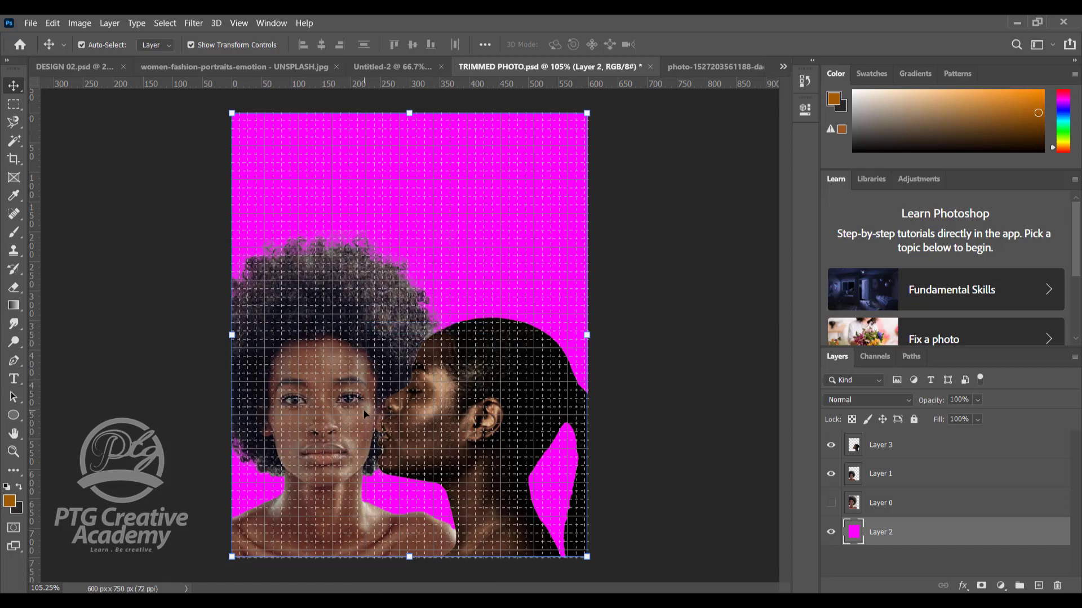
pyautogui.click(229, 22)
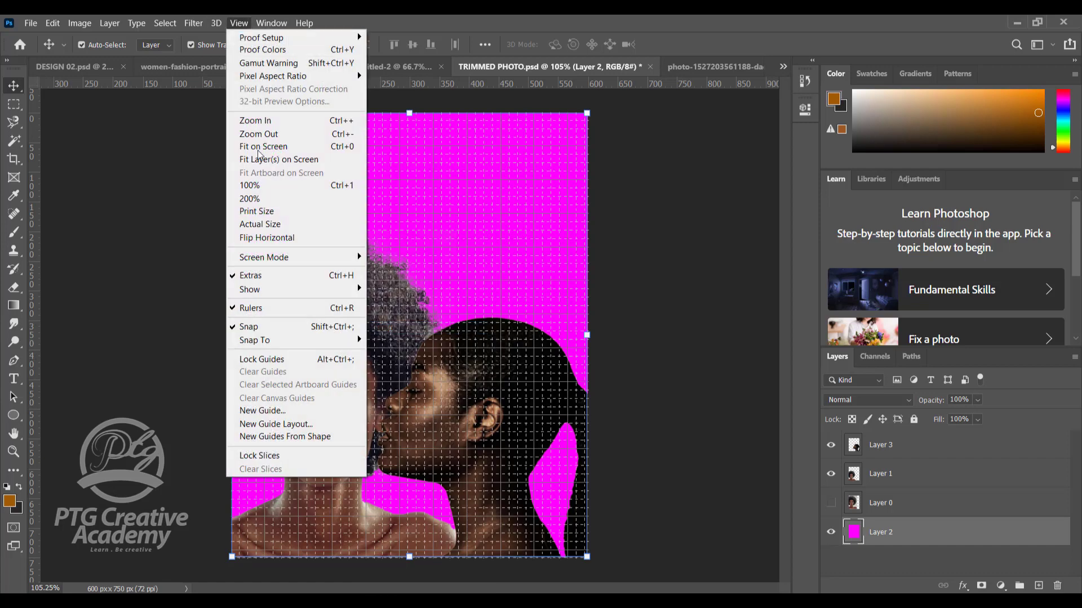
pyautogui.moveTo(292, 290)
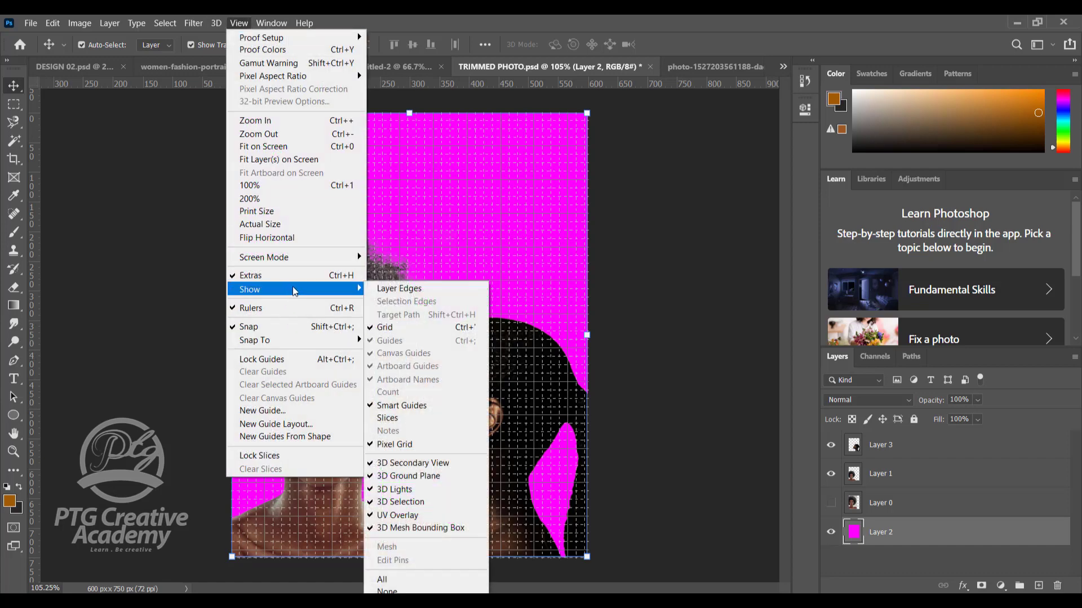
pyautogui.click(401, 329)
# Step: Turn off smart guides and move the profile woman on Layer 3 up and to the left
pyautogui.click(242, 22)
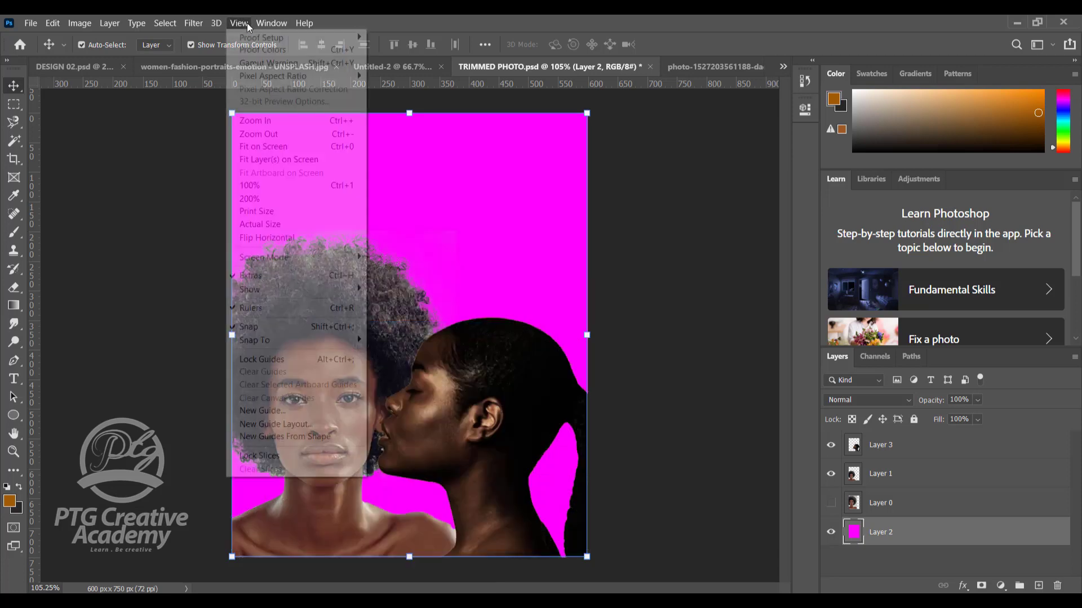
pyautogui.moveTo(316, 291)
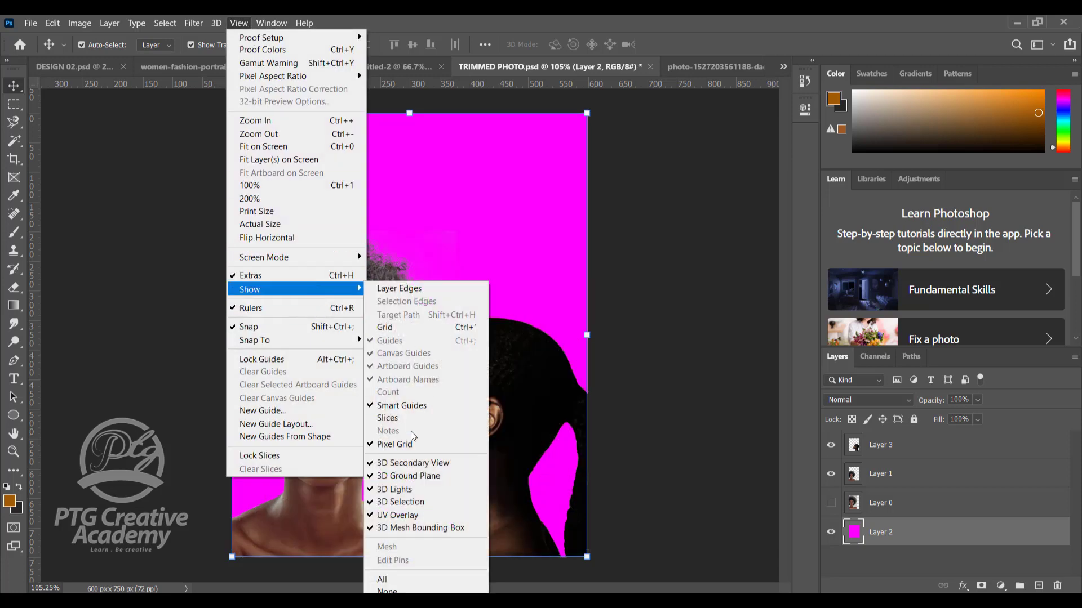
pyautogui.click(413, 406)
pyautogui.moveTo(508, 383); pyautogui.dragTo(513, 357)
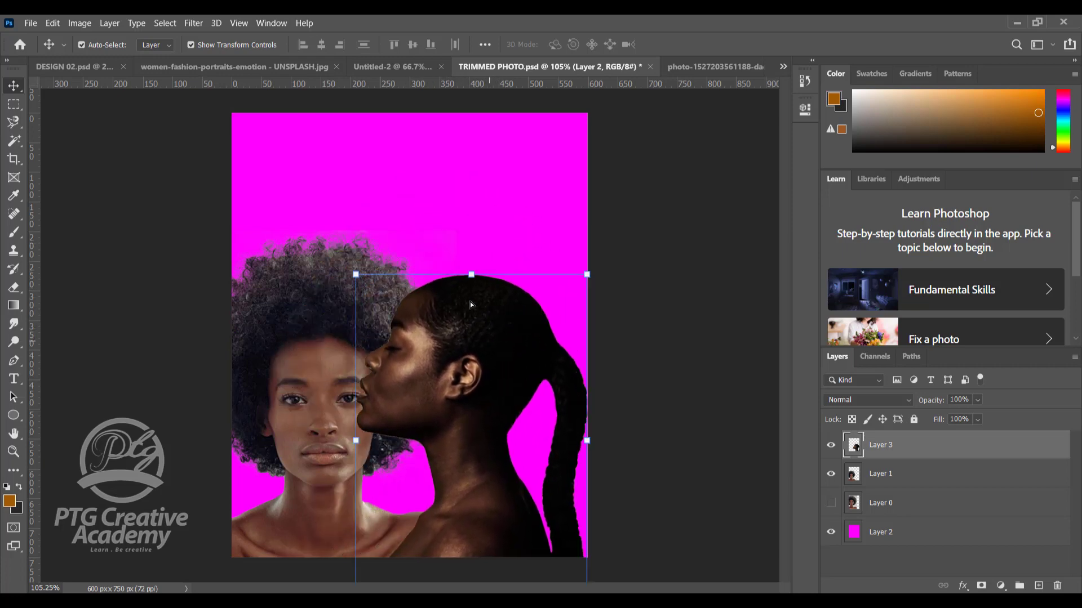
# Step: Turn smart guides back on and move the profile woman further up and left over the portrait
pyautogui.click(193, 23)
pyautogui.moveTo(239, 22)
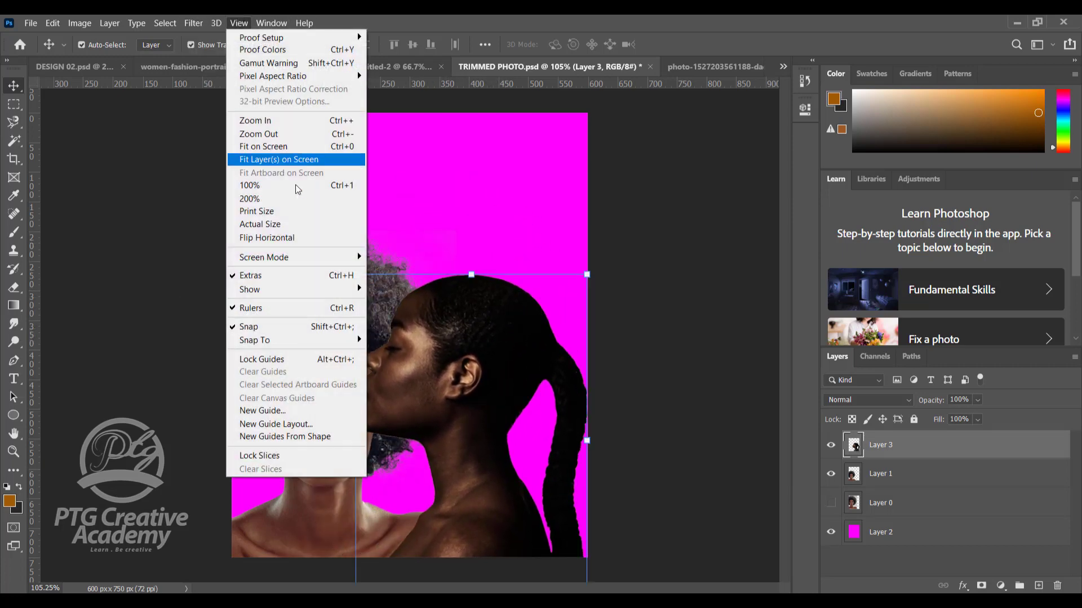
pyautogui.moveTo(321, 290)
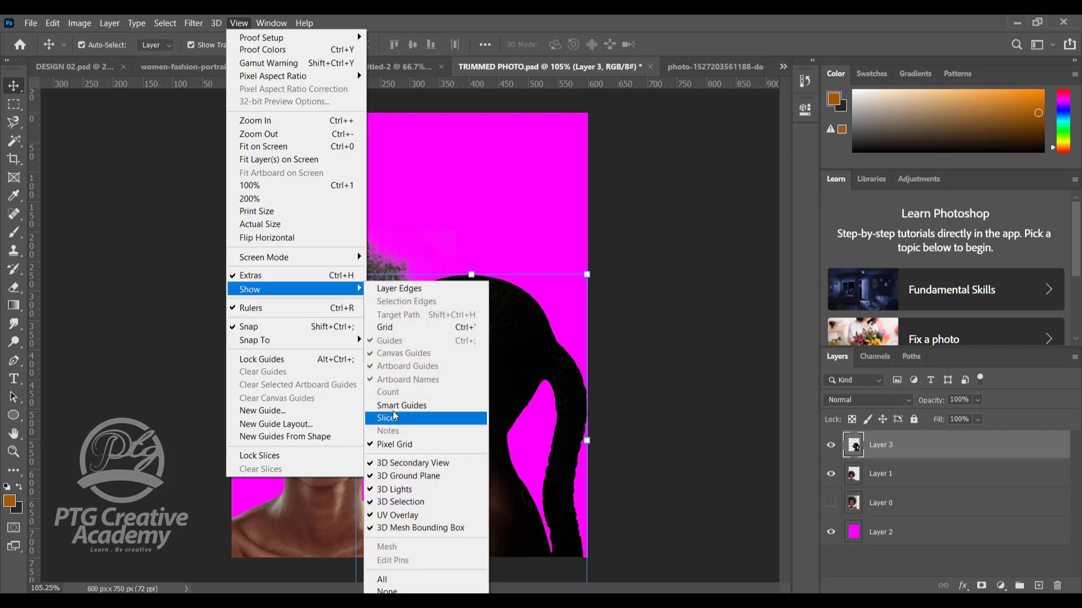
pyautogui.click(402, 405)
pyautogui.moveTo(436, 330)
pyautogui.mouseDown()
pyautogui.moveTo(349, 274)
pyautogui.moveTo(370, 256)
pyautogui.moveTo(405, 310)
pyautogui.moveTo(406, 383)
pyautogui.moveTo(386, 336)
pyautogui.moveTo(379, 396)
pyautogui.moveTo(363, 391)
pyautogui.moveTo(384, 391)
pyautogui.moveTo(393, 225)
pyautogui.moveTo(496, 248)
pyautogui.moveTo(429, 313)
pyautogui.mouseUp()
# Step: Draw an ellipse about 328 by 338 px over the profile woman's head and fill it with brown
pyautogui.click(17, 416)
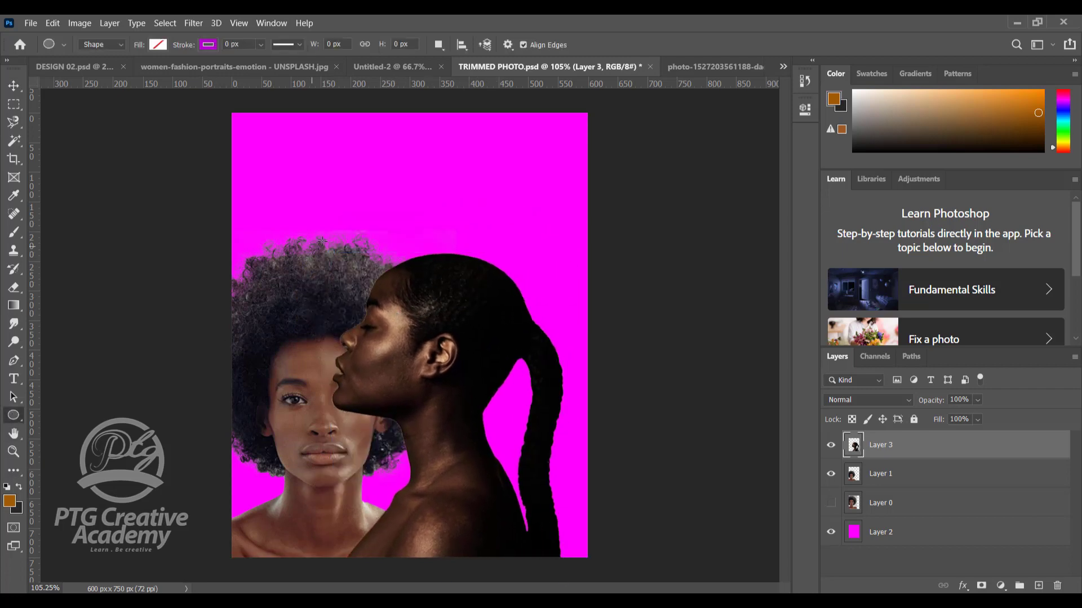
pyautogui.moveTo(322, 241); pyautogui.dragTo(516, 441)
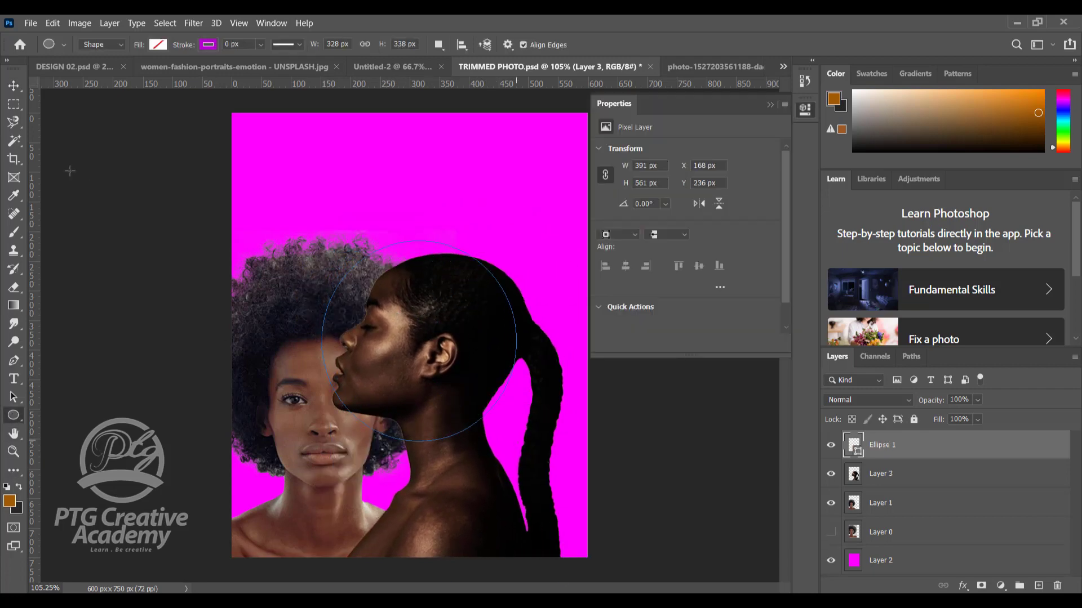
pyautogui.click(159, 45)
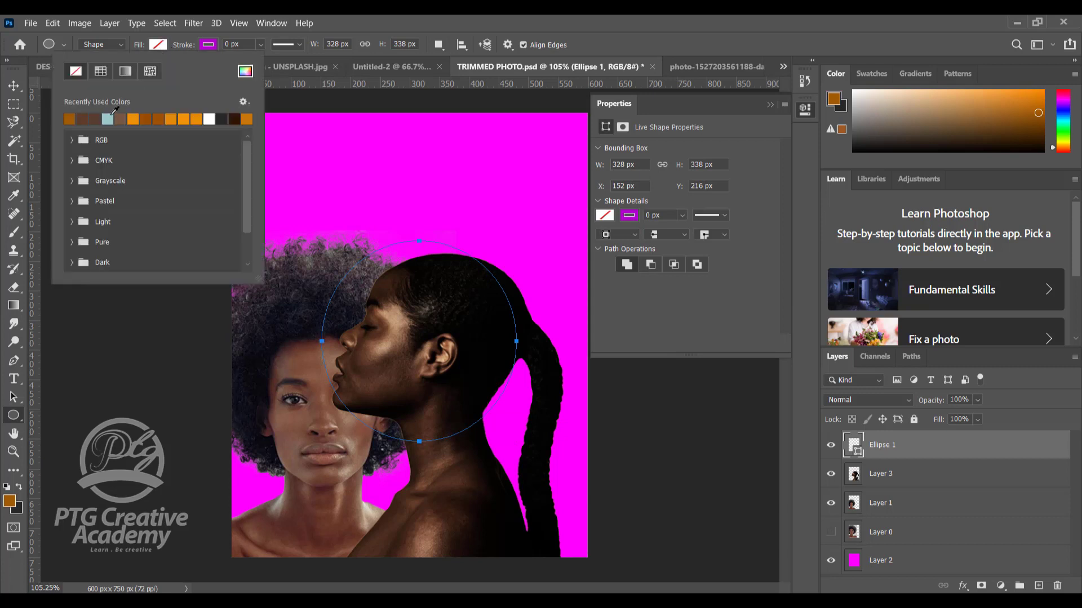
pyautogui.click(120, 118)
pyautogui.press('v')
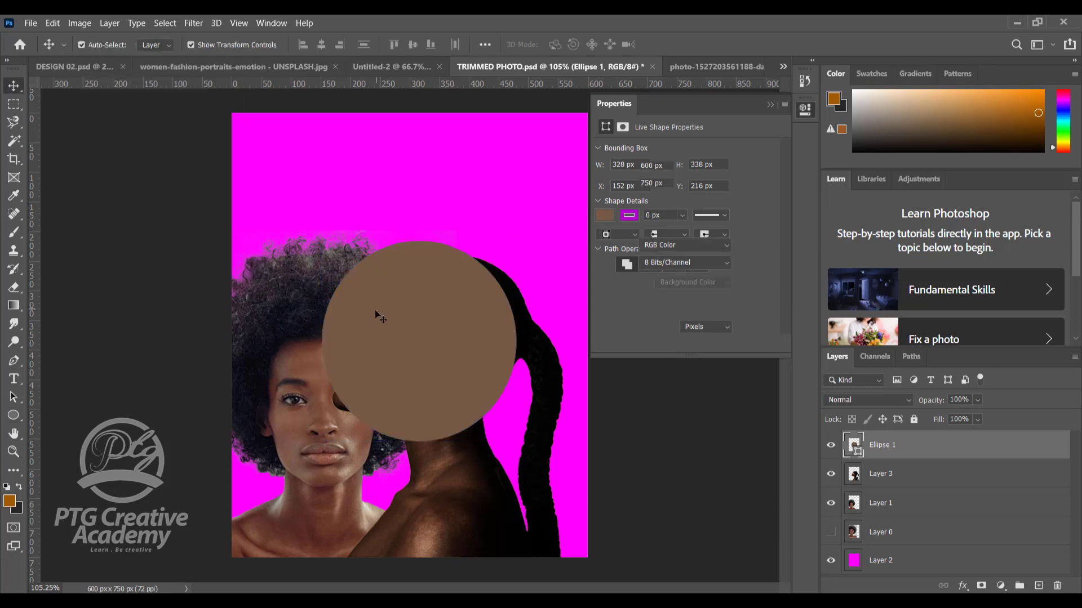
# Step: Move the brown ellipse to the exact centre of the canvas using the smart guides
pyautogui.moveTo(372, 309)
pyautogui.mouseDown()
pyautogui.moveTo(356, 299)
pyautogui.moveTo(369, 305)
pyautogui.mouseUp()
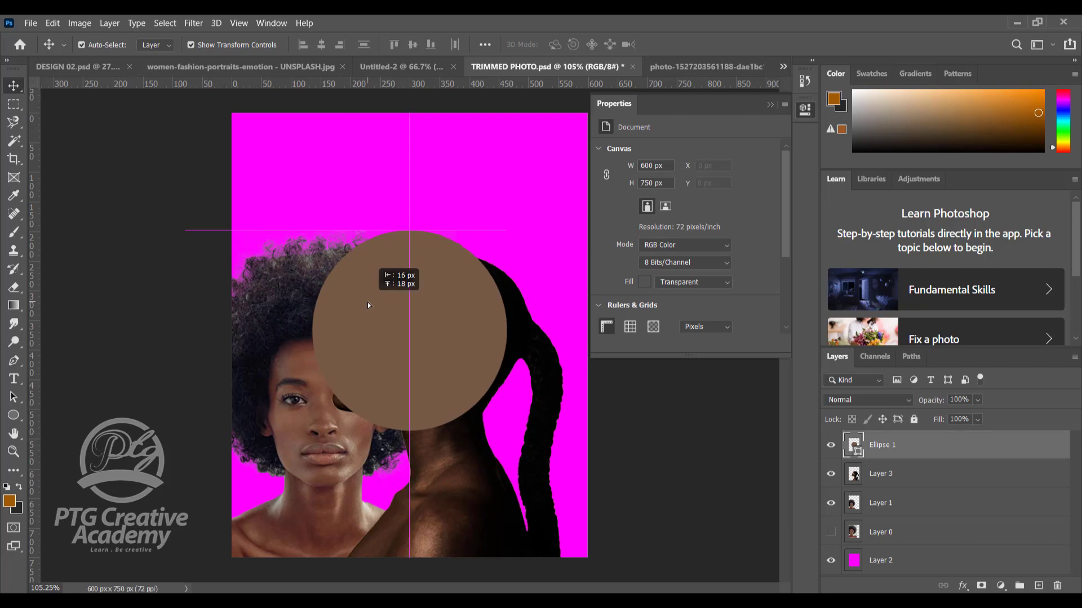
pyautogui.moveTo(368, 302)
pyautogui.mouseDown()
pyautogui.moveTo(370, 275)
pyautogui.moveTo(361, 297)
pyautogui.moveTo(327, 316)
pyautogui.moveTo(404, 308)
pyautogui.moveTo(361, 314)
pyautogui.mouseUp()
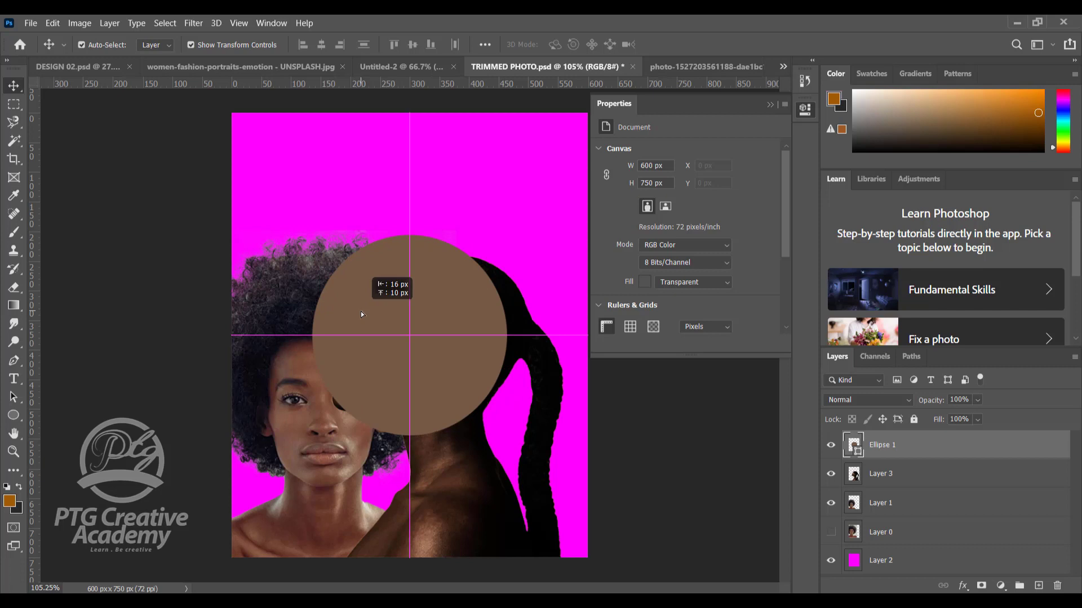
pyautogui.moveTo(362, 314); pyautogui.dragTo(361, 314)
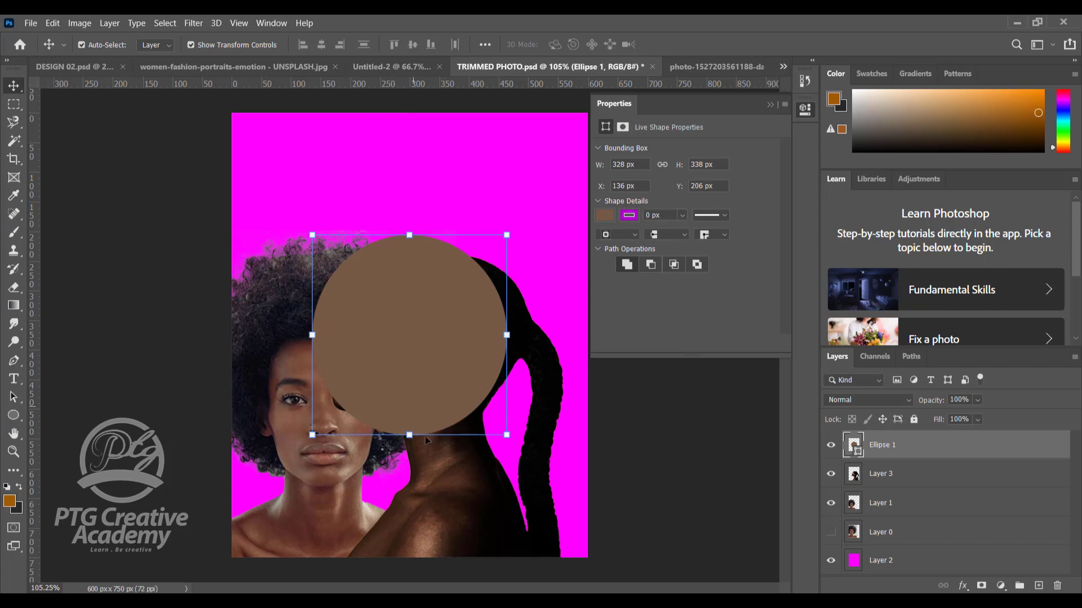
# Step: Hide Layer 3, Layer 1 and the ellipse, and make all layers including Layer 0 visible
pyautogui.click(831, 474)
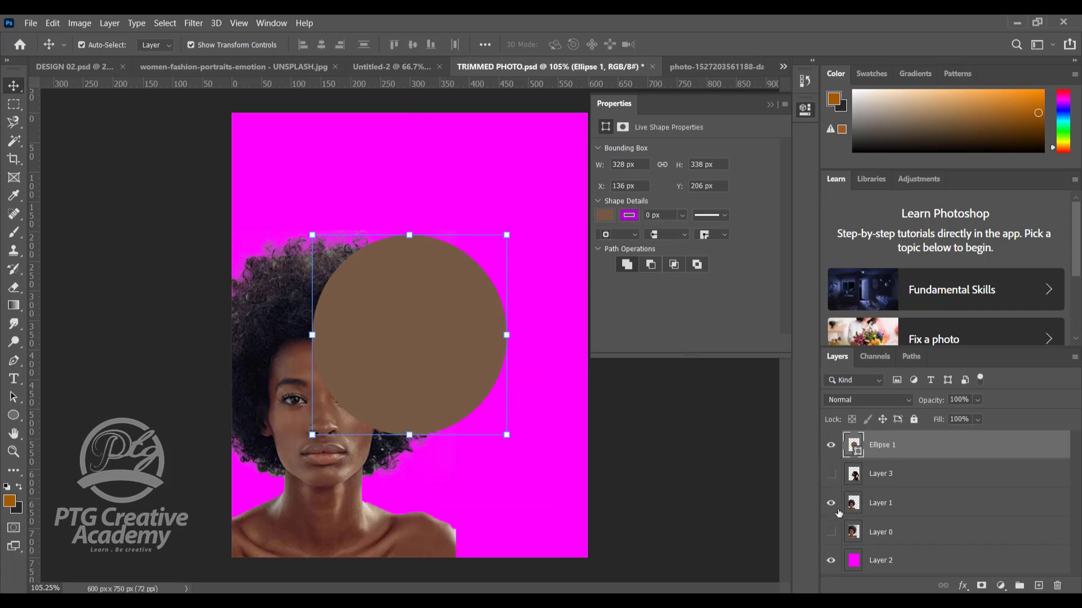
pyautogui.click(829, 503)
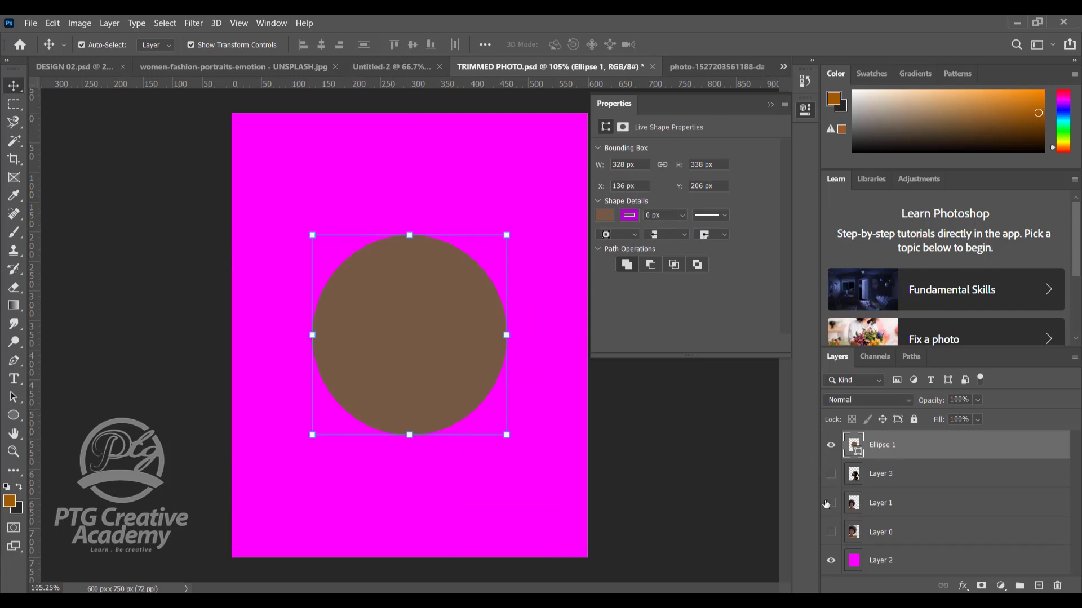
pyautogui.click(831, 448)
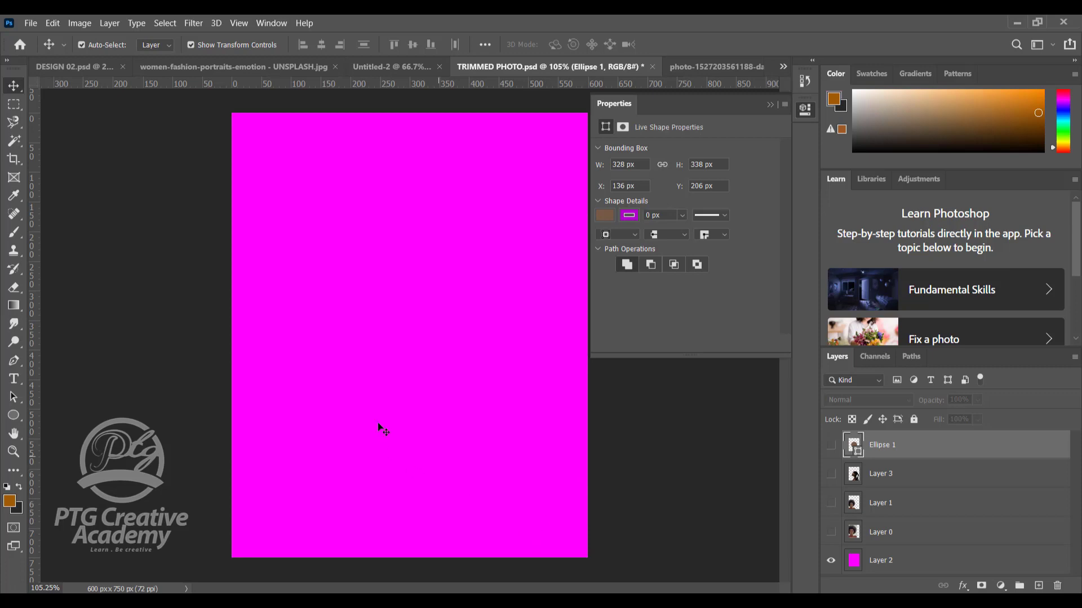
pyautogui.moveTo(830, 445); pyautogui.dragTo(831, 532)
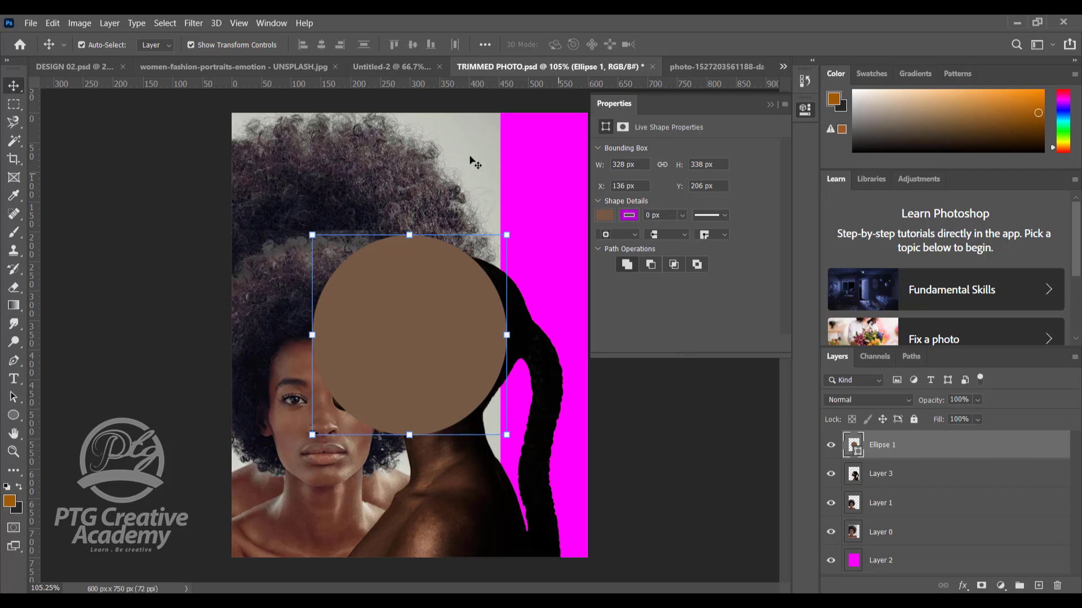
pyautogui.click(770, 104)
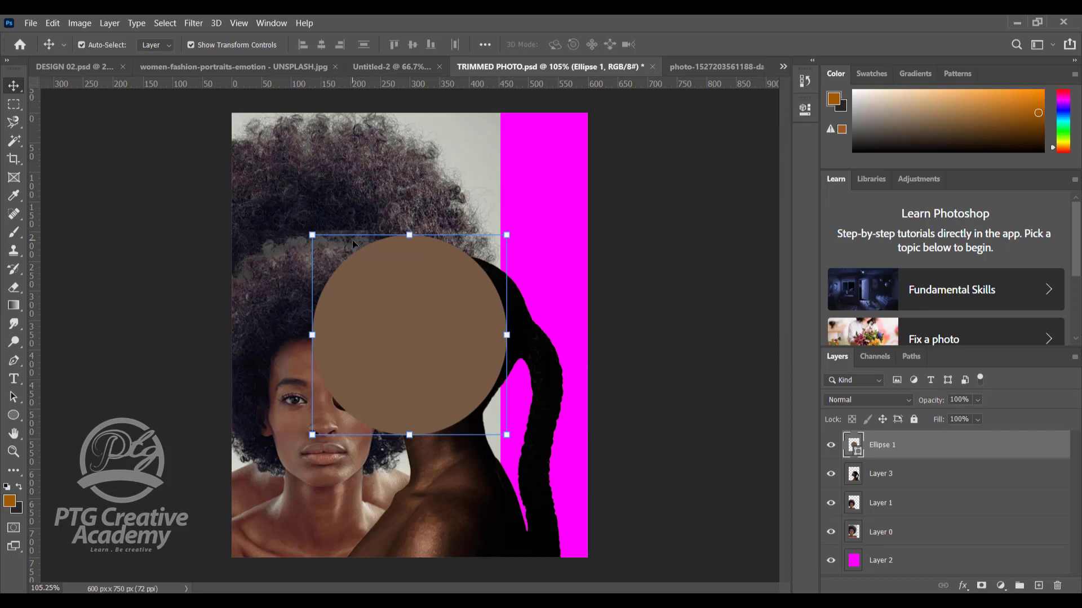
# Step: Undo the visibility changes, the ellipse, the Layer 3 moves and the last guide deletion
pyautogui.hotkey('ctrl', 'z')
pyautogui.hotkey('ctrl', 'z')
pyautogui.hotkey('ctrl', 'z')
pyautogui.hotkey('ctrl', 'z')
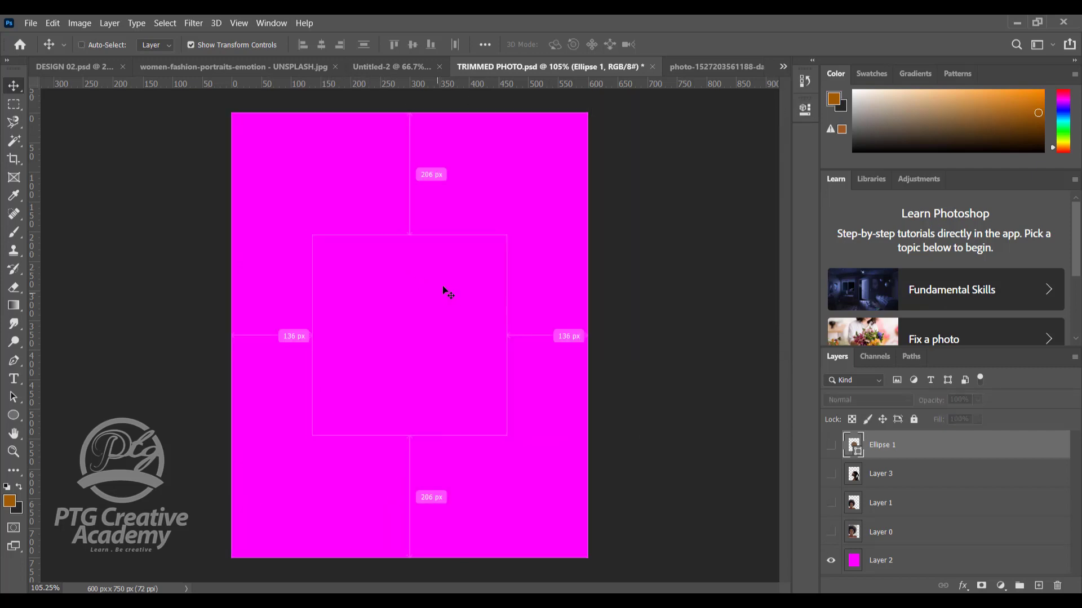
pyautogui.hotkey('ctrl', 'z')
pyautogui.hotkey('ctrl', 'z')
pyautogui.hotkey('ctrl', 'z')
pyautogui.hotkey('ctrl', 'z')
pyautogui.hotkey('ctrl', 'z')
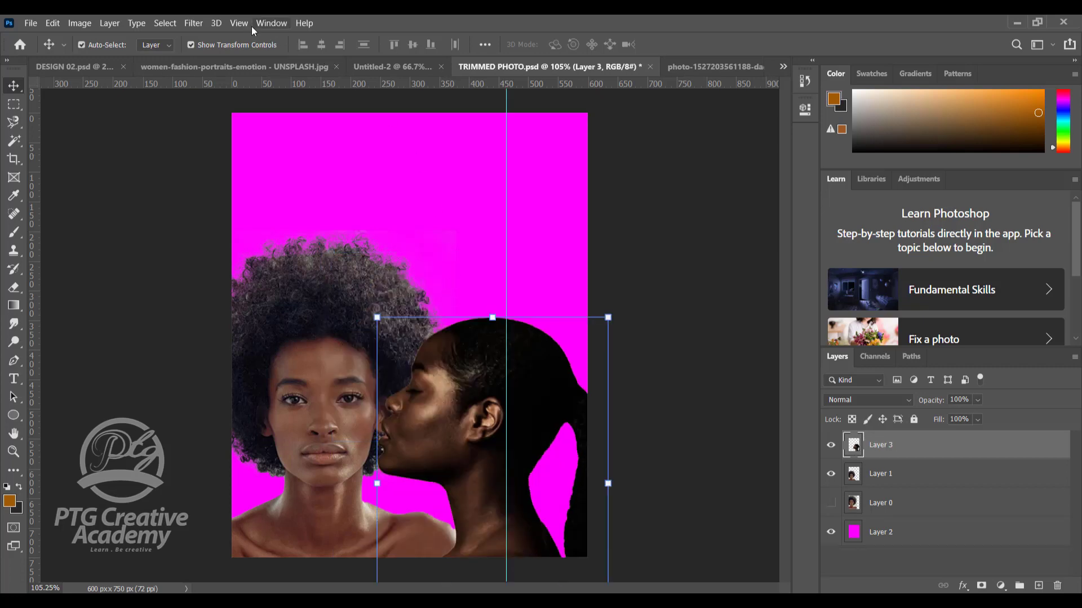
# Step: Open the History panel and step back to the state with two horizontal and two vertical guides on the canvas
pyautogui.click(248, 26)
pyautogui.moveTo(265, 26)
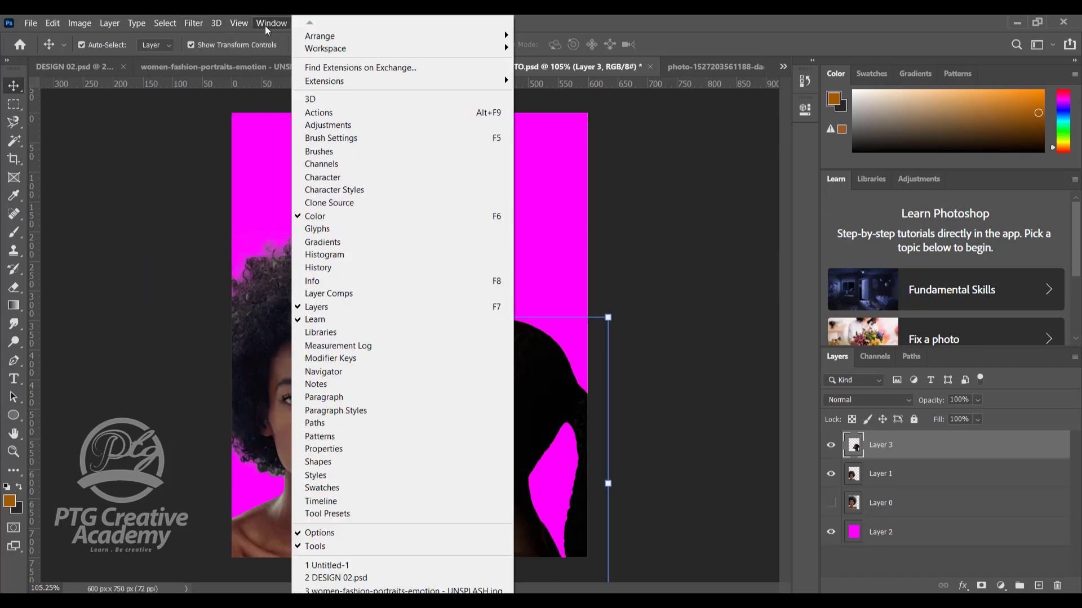
pyautogui.click(318, 268)
pyautogui.scroll(3, 703, 113)
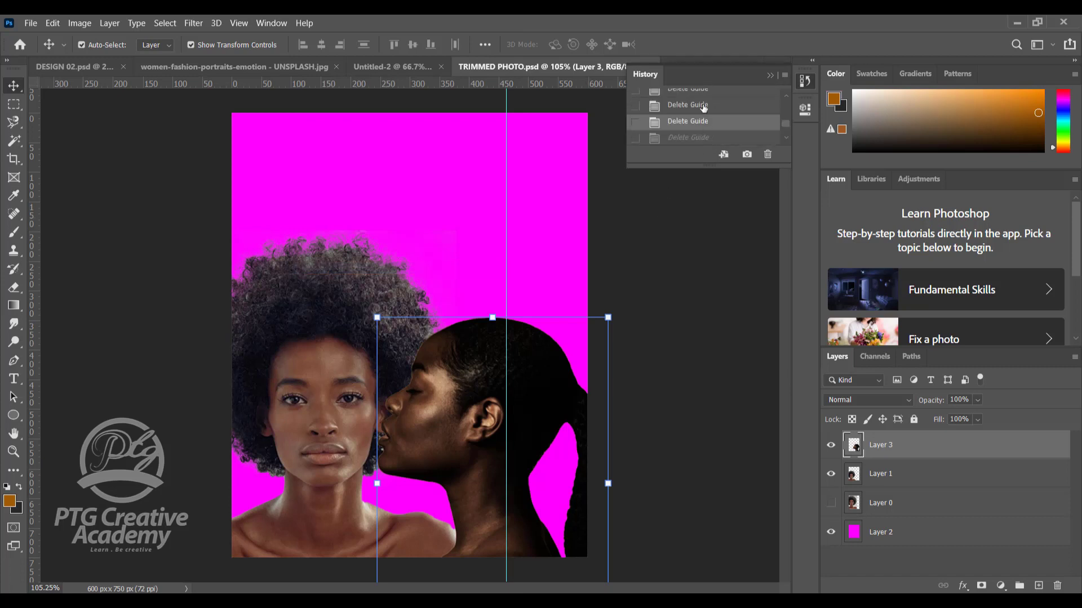
pyautogui.click(703, 107)
pyautogui.scroll(2, 704, 108)
pyautogui.click(706, 128)
pyautogui.click(708, 111)
pyautogui.scroll(1, 708, 110)
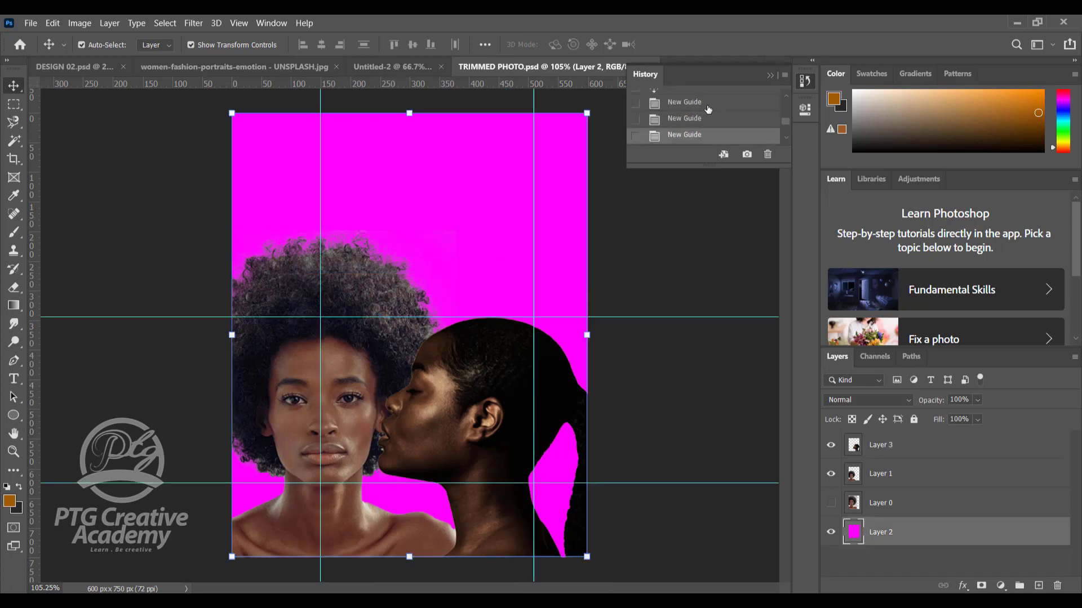
# Step: Step back through the earlier guide and move states and revert to the opening TRIMMED PHOTO.psd snapshot
pyautogui.click(708, 121)
pyautogui.click(714, 106)
pyautogui.scroll(3, 726, 117)
pyautogui.click(723, 119)
pyautogui.click(722, 106)
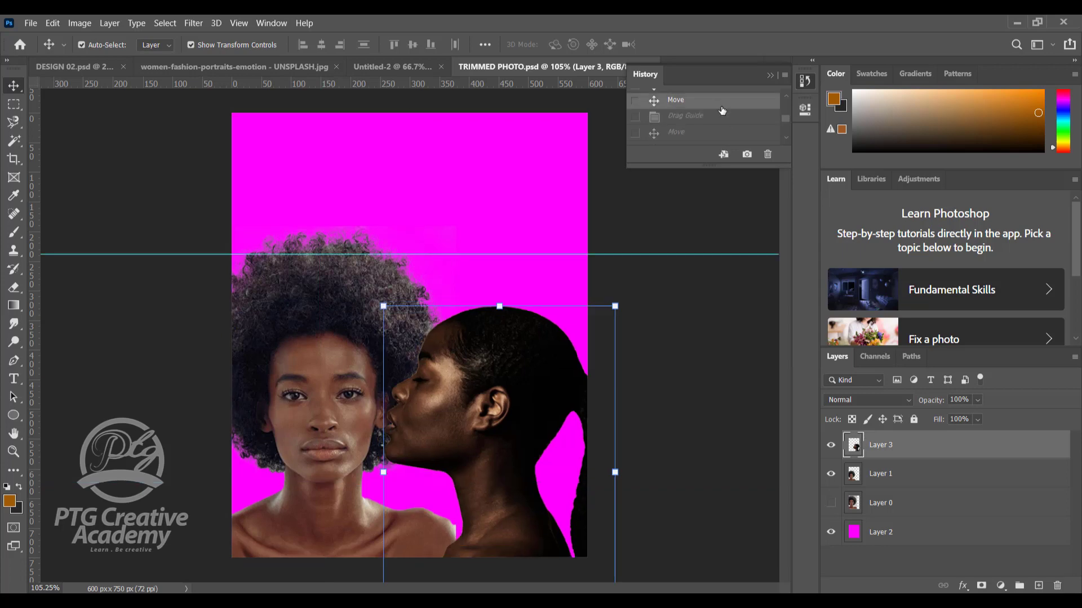
pyautogui.scroll(3, 721, 113)
pyautogui.click(726, 112)
pyautogui.scroll(1, 726, 112)
pyautogui.moveTo(784, 113); pyautogui.dragTo(783, 94)
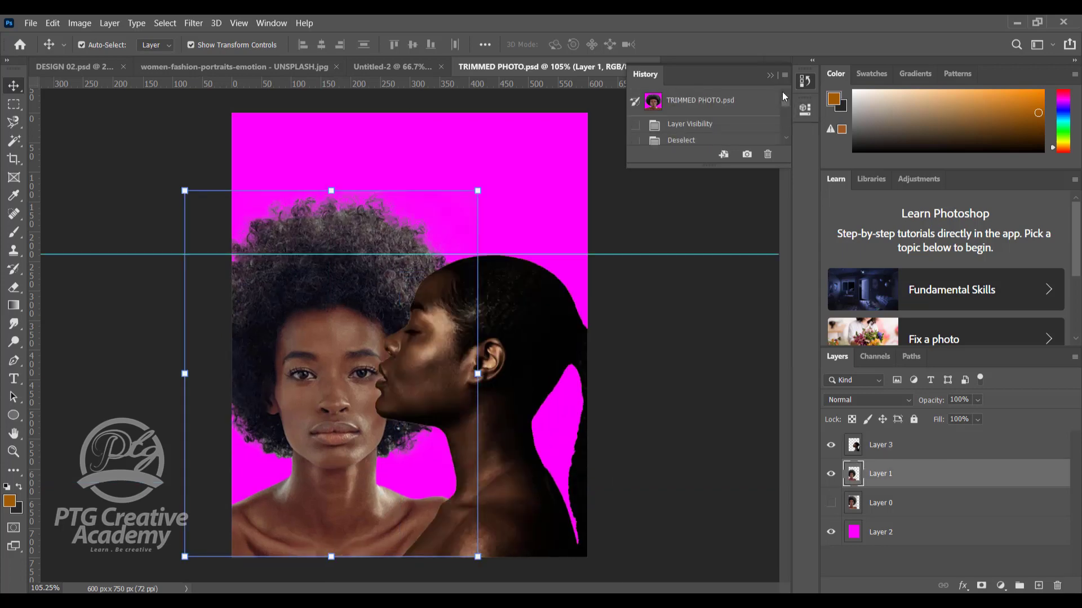
pyautogui.click(720, 105)
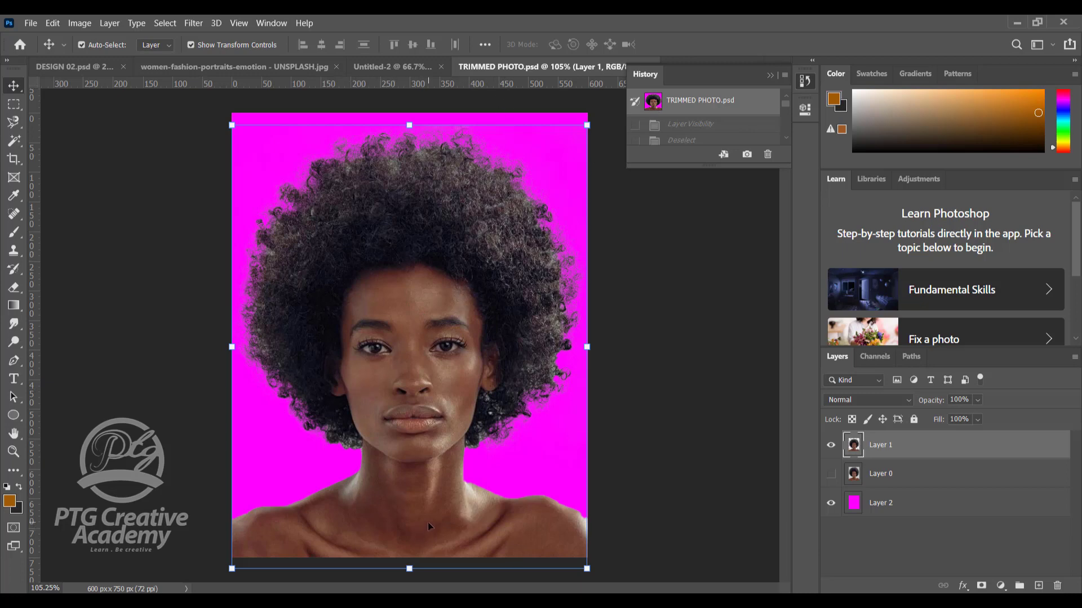
# Step: Undo the return to the opening snapshot, reapply it, and view the available undo and redo commands
pyautogui.hotkey('ctrl', 'z')
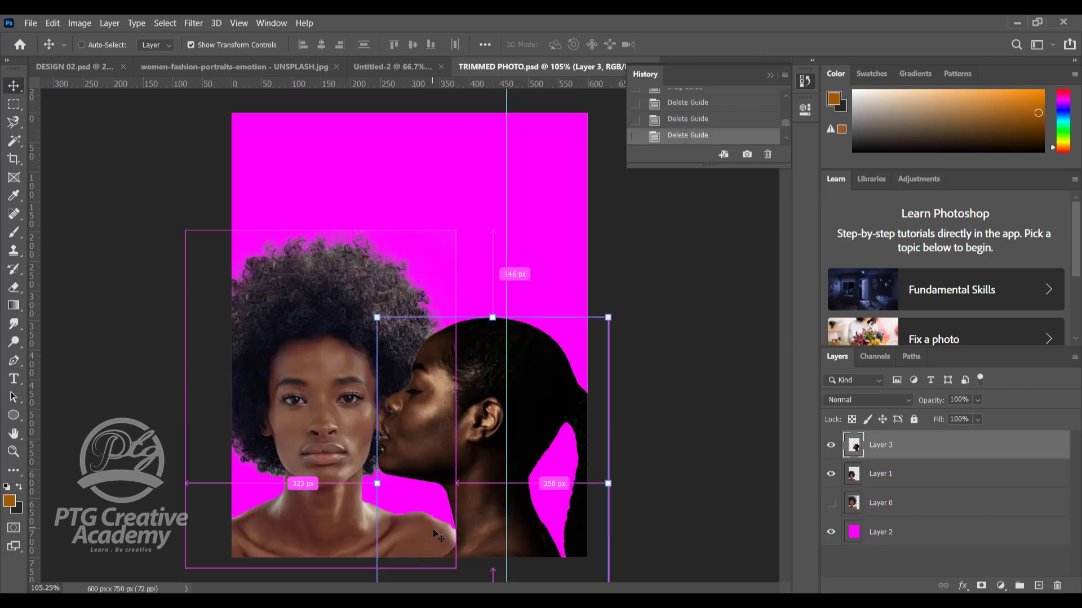
pyautogui.hotkey('ctrl', 'z')
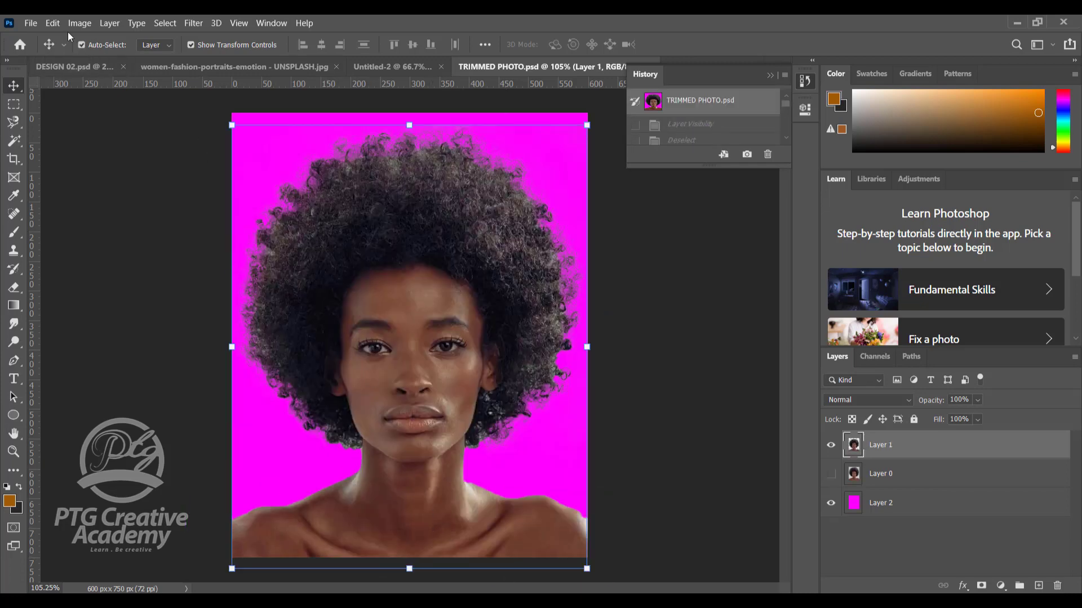
pyautogui.click(52, 23)
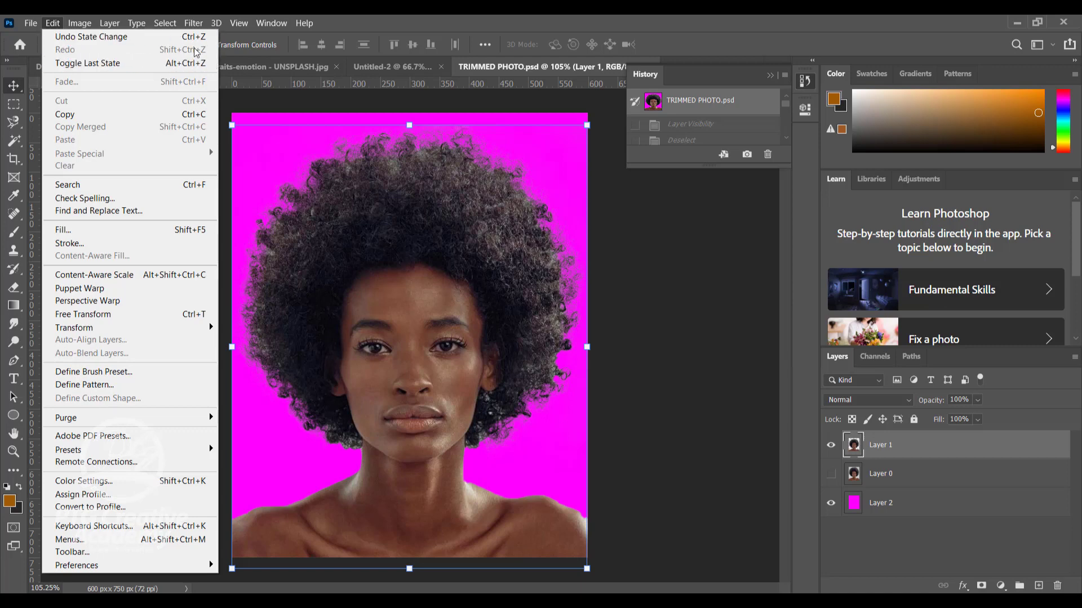
pyautogui.click(361, 207)
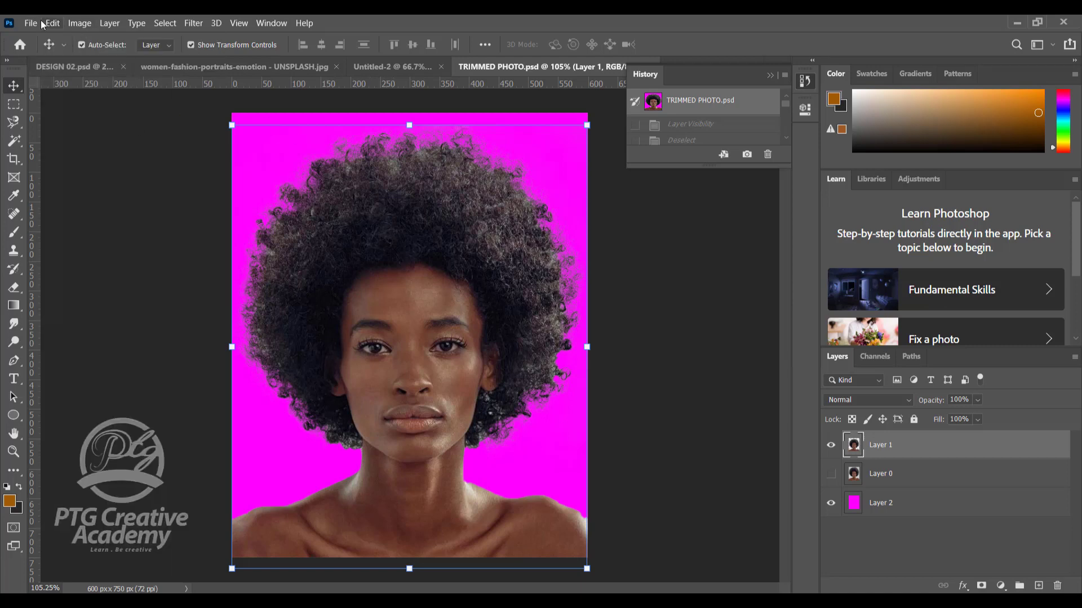
# Step: Toggle the last history state and return to the opening TRIMMED PHOTO.psd snapshot
pyautogui.click(70, 22)
pyautogui.moveTo(53, 23)
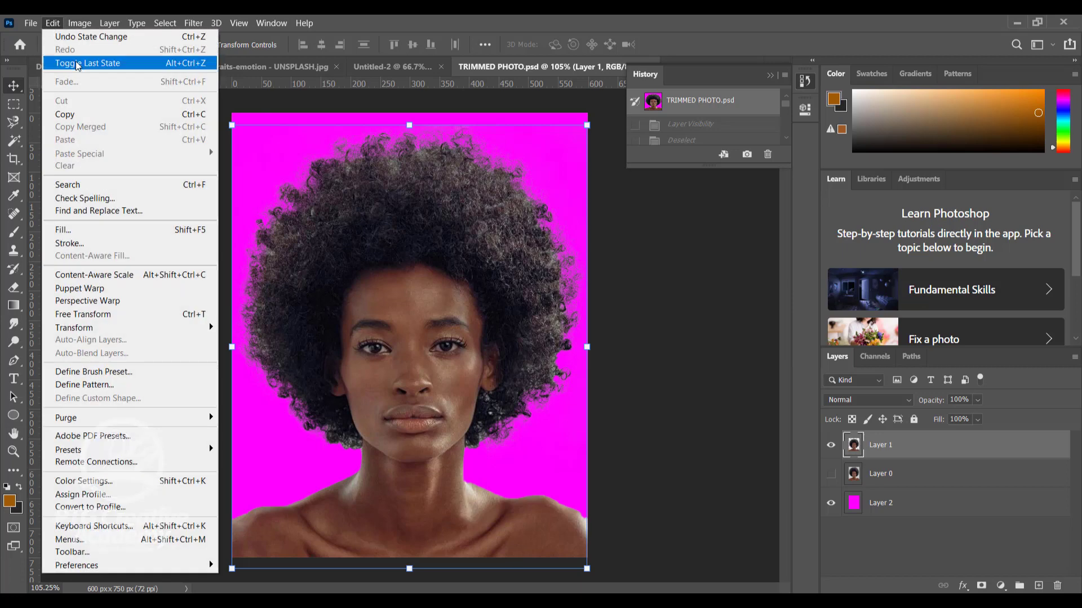
pyautogui.click(181, 65)
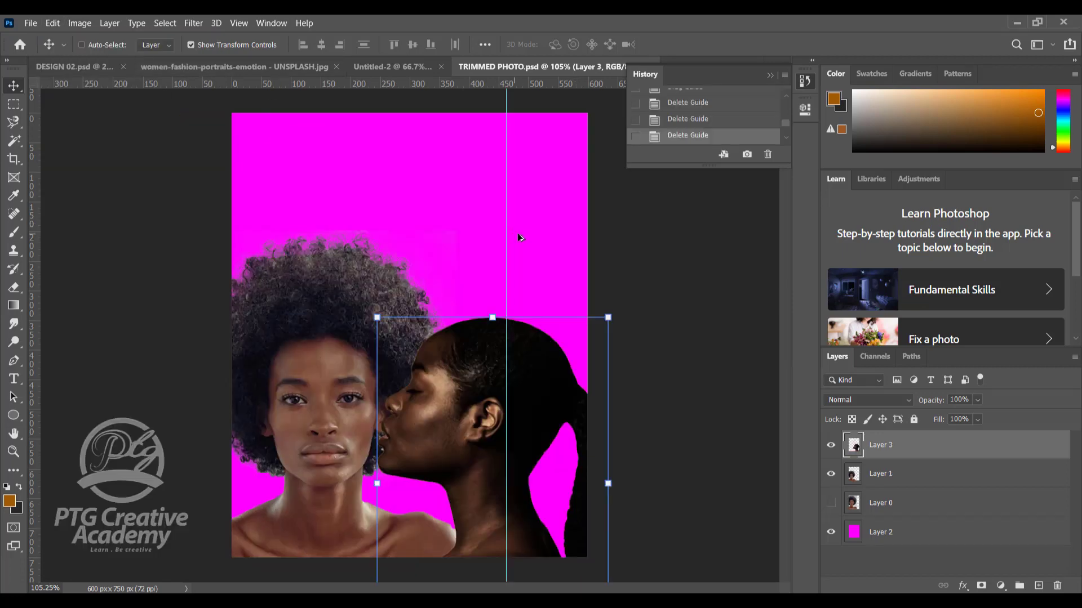
pyautogui.press('ctrl')
pyautogui.scroll(10, 786, 124)
pyautogui.click(697, 102)
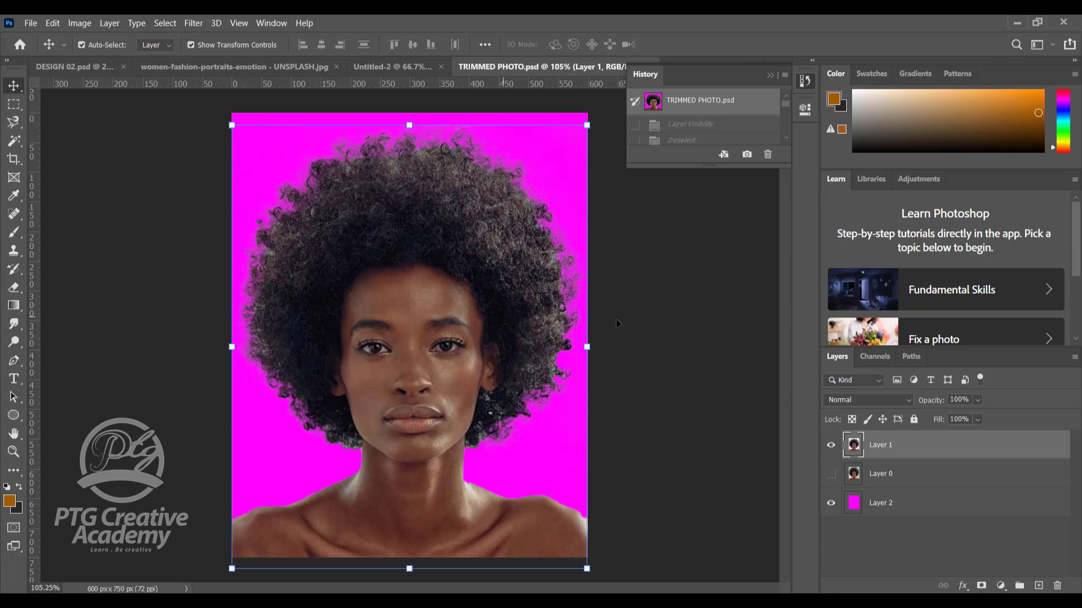
pyautogui.click(80, 23)
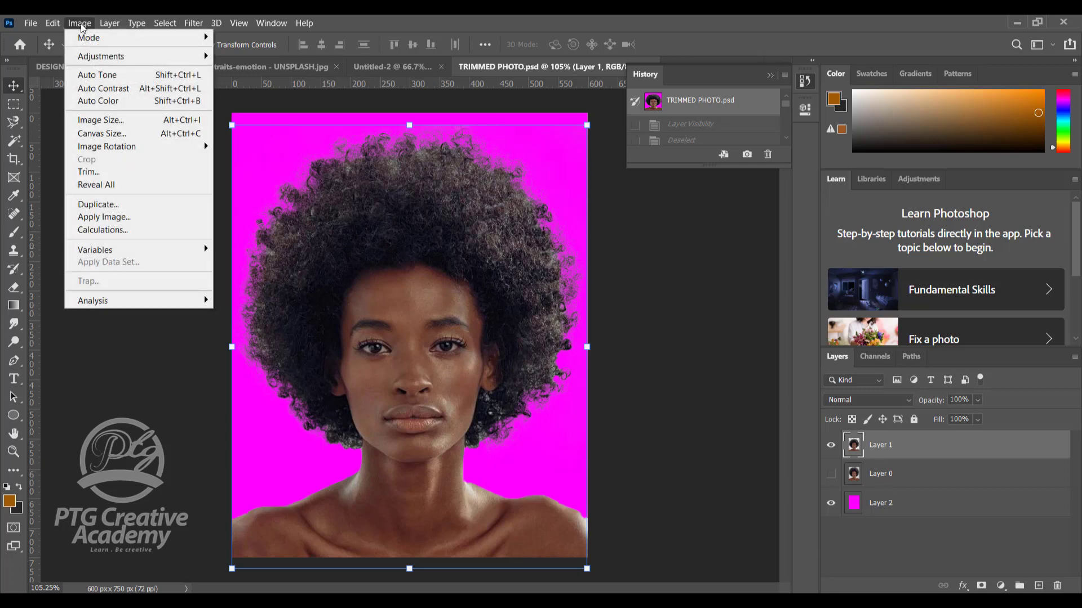
pyautogui.click(432, 293)
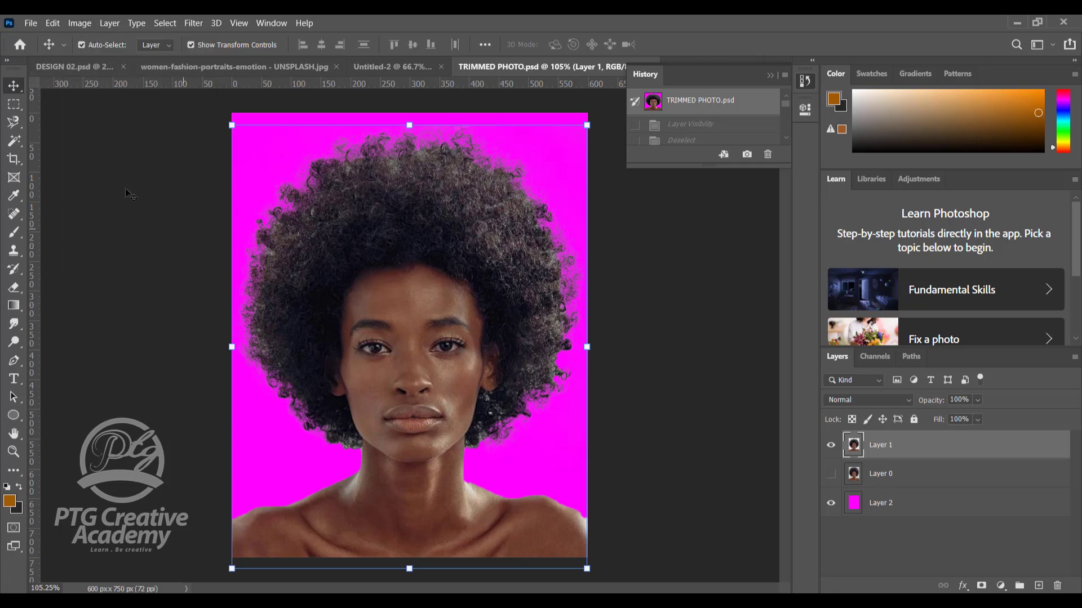
pyautogui.click(79, 23)
pyautogui.click(538, 449)
pyautogui.click(80, 23)
pyautogui.click(80, 23)
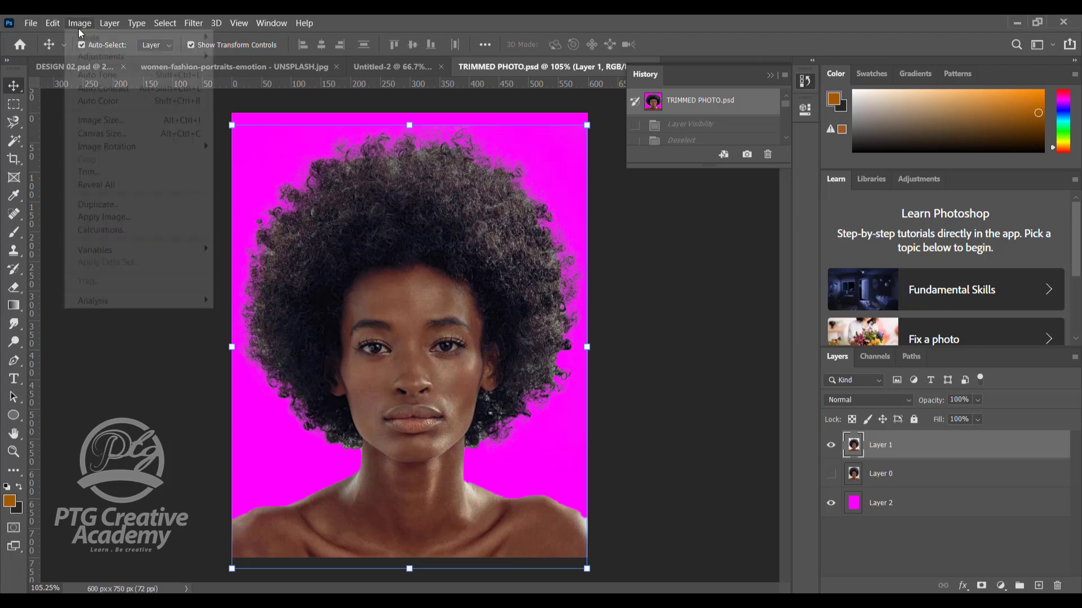
# Step: Apply Auto Tone to the portrait on Layer 1 and undo it
pyautogui.click(79, 25)
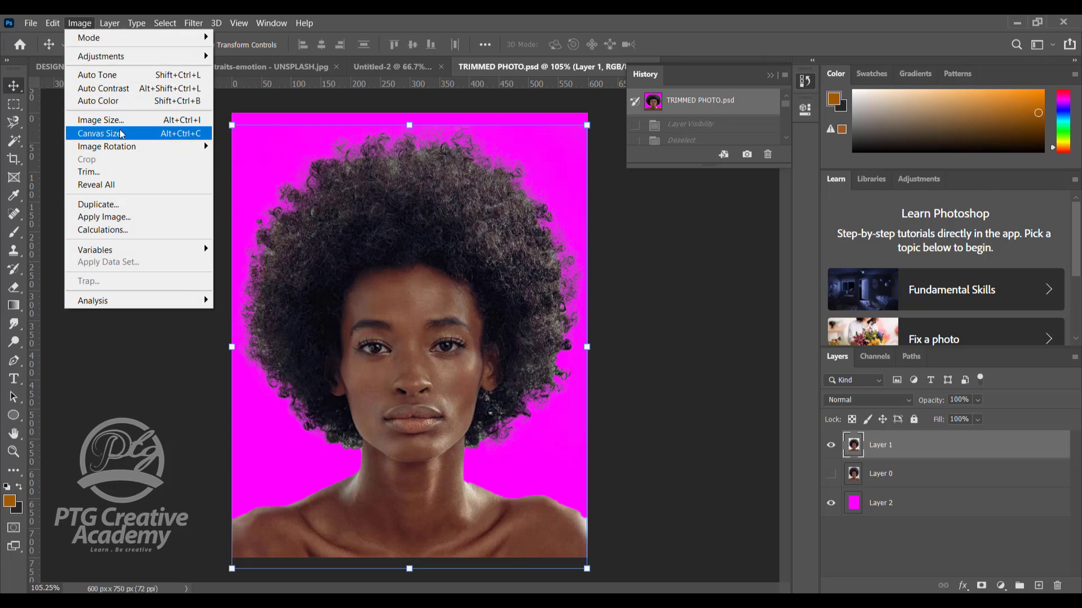
pyautogui.click(113, 79)
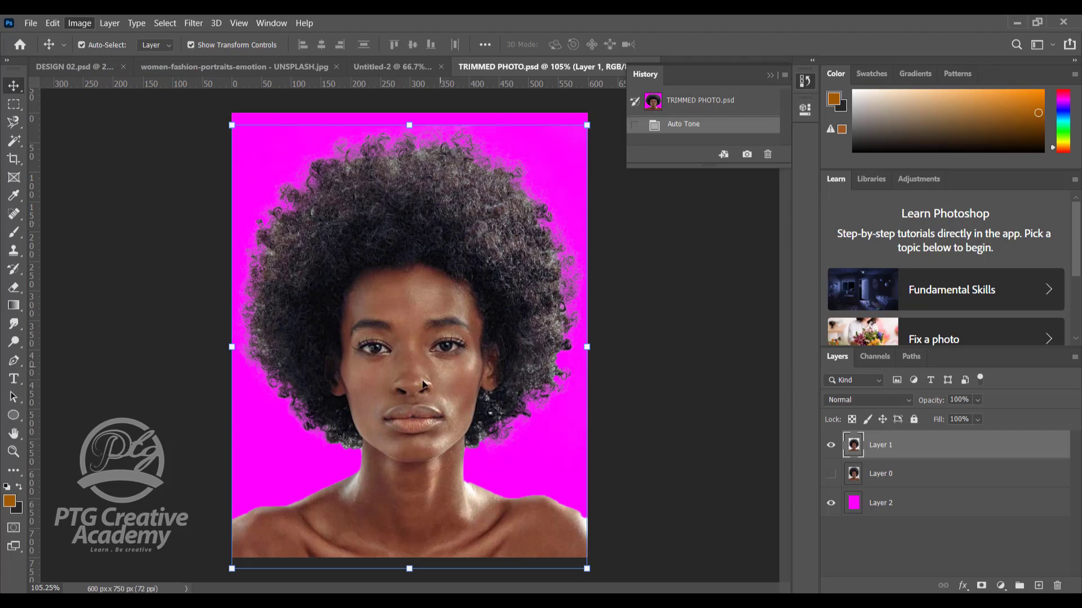
pyautogui.hotkey('ctrl', 'z')
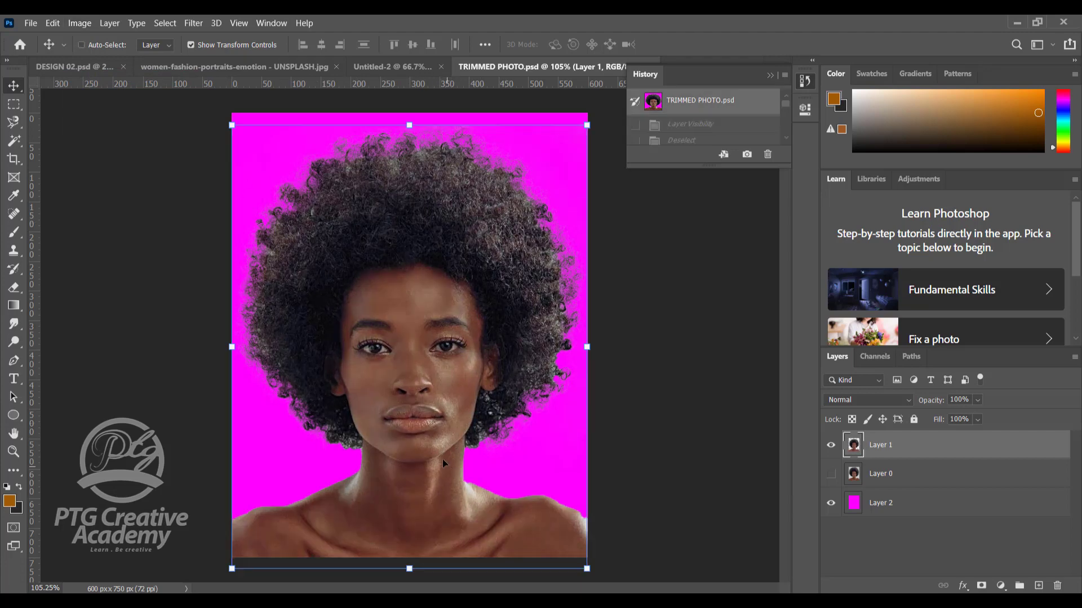
# Step: Apply Auto Contrast to the portrait on Layer 1 and undo it
pyautogui.click(79, 23)
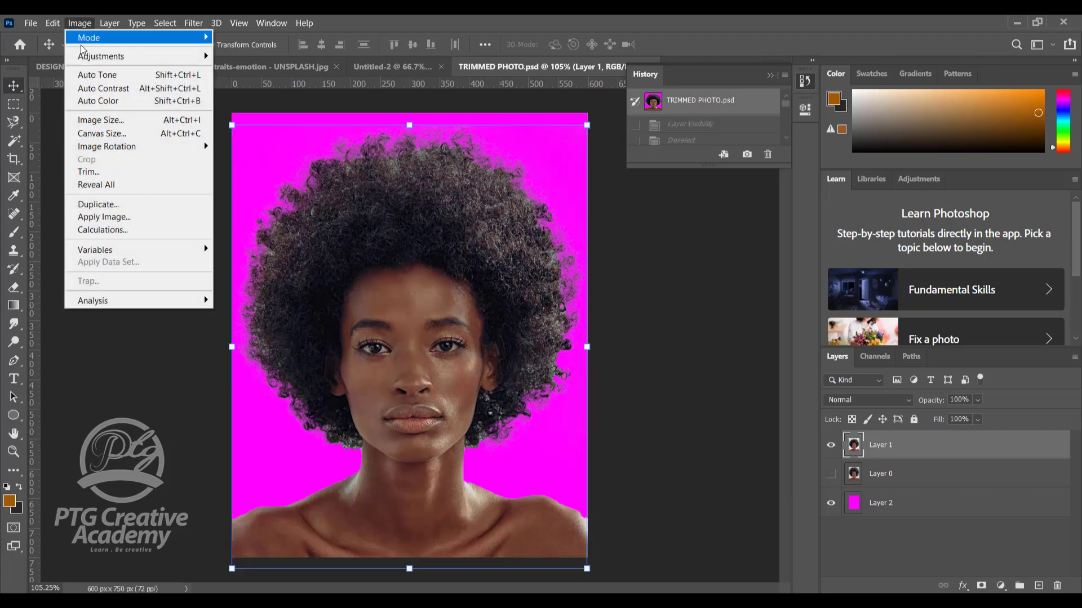
pyautogui.click(99, 90)
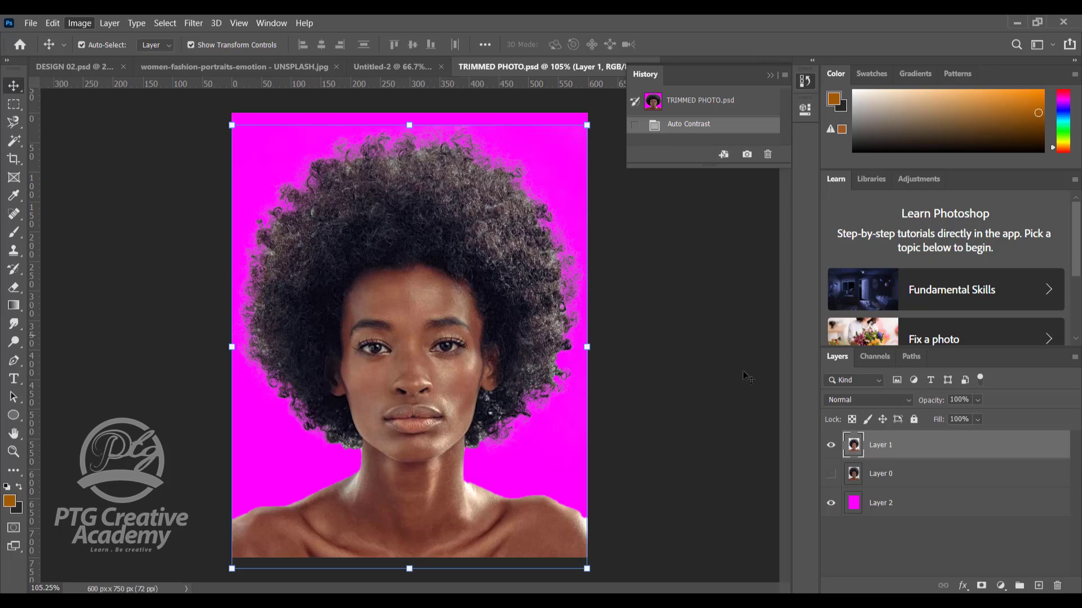
pyautogui.click(711, 379)
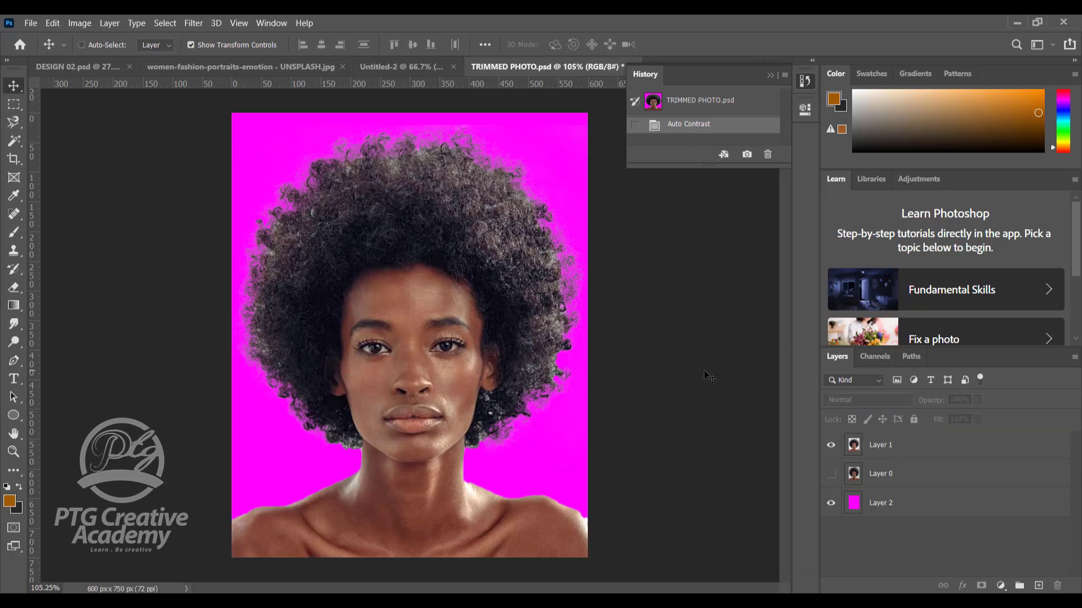
pyautogui.hotkey('ctrl', 'z')
# Step: Apply Auto Color to the portrait on Layer 1 and undo it
pyautogui.click(77, 23)
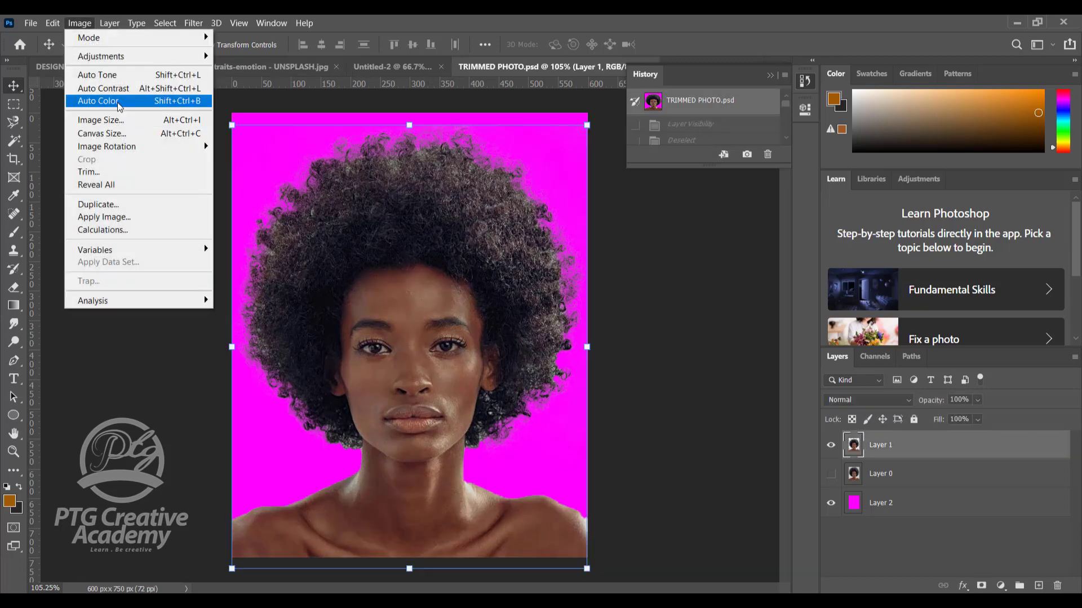
pyautogui.click(621, 296)
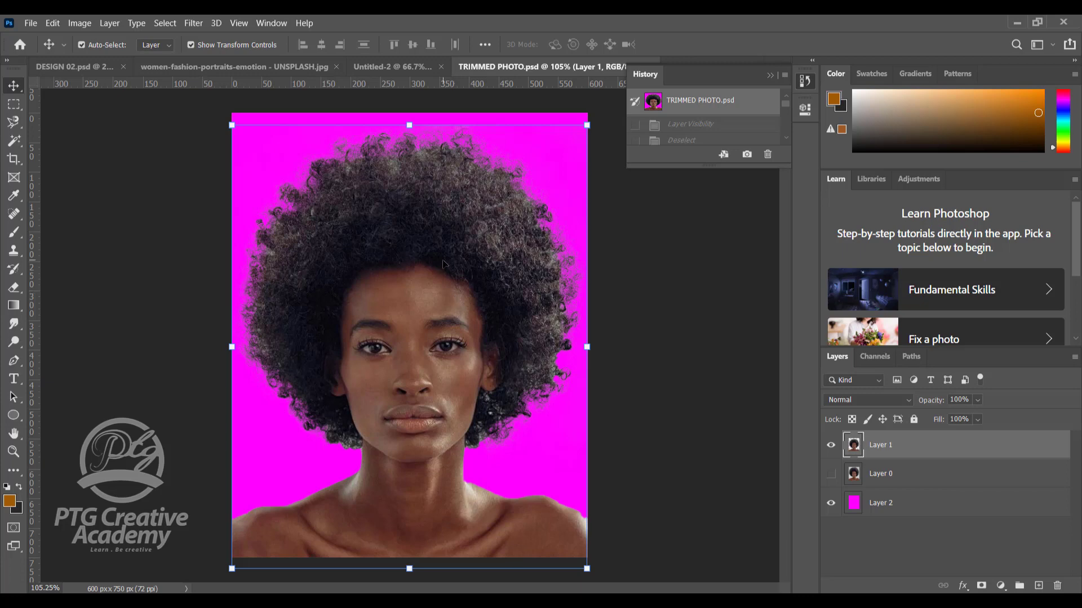
pyautogui.click(81, 22)
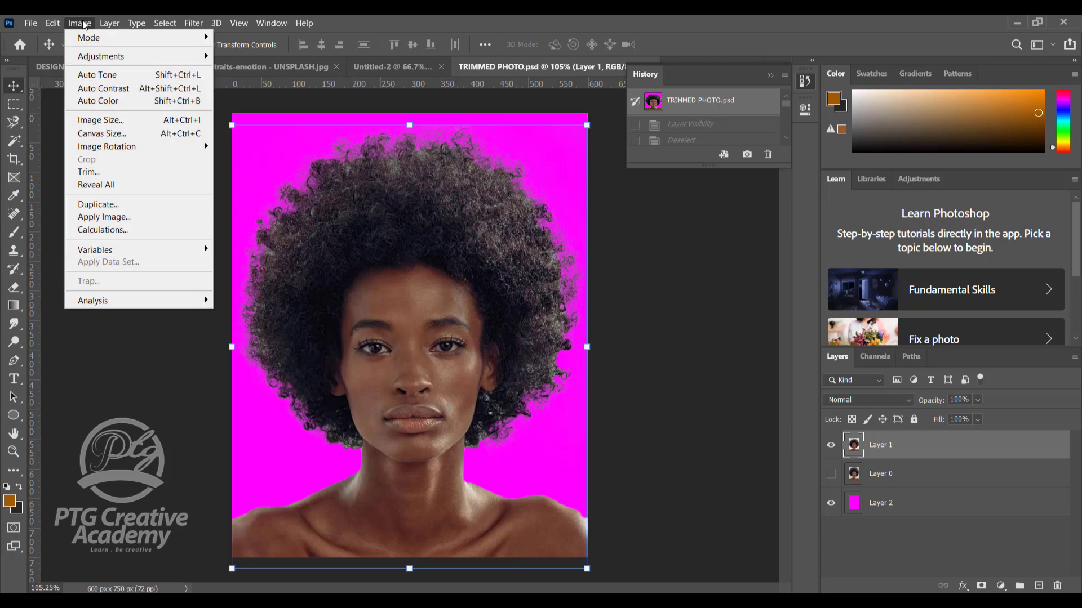
pyautogui.click(110, 102)
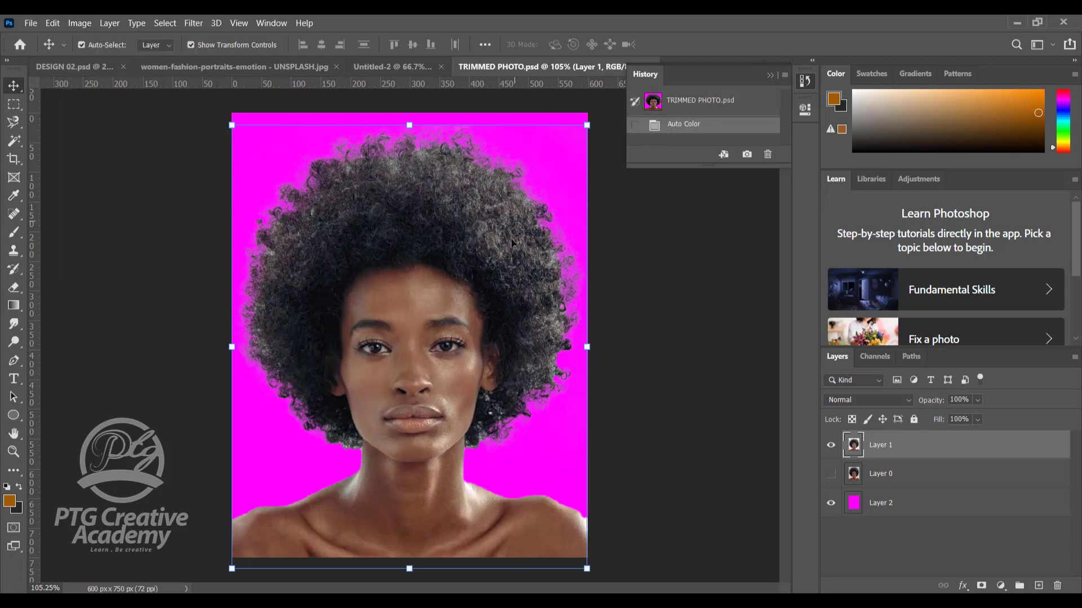
pyautogui.hotkey('ctrl', 'z')
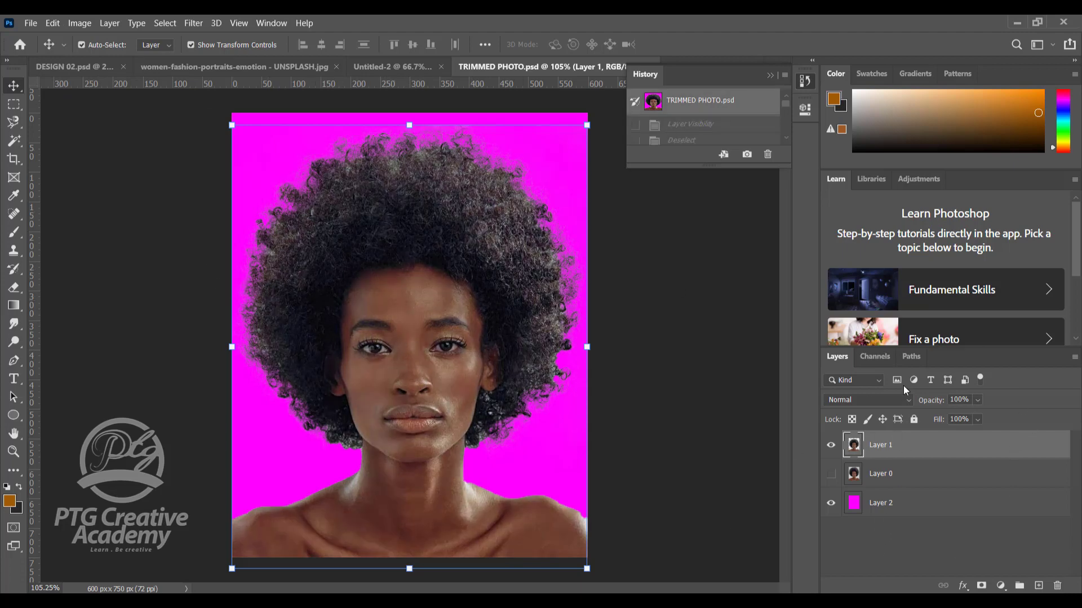
# Step: Add a Brightness/Contrast adjustment layer above Layer 1 and raise its brightness to 73
pyautogui.click(926, 181)
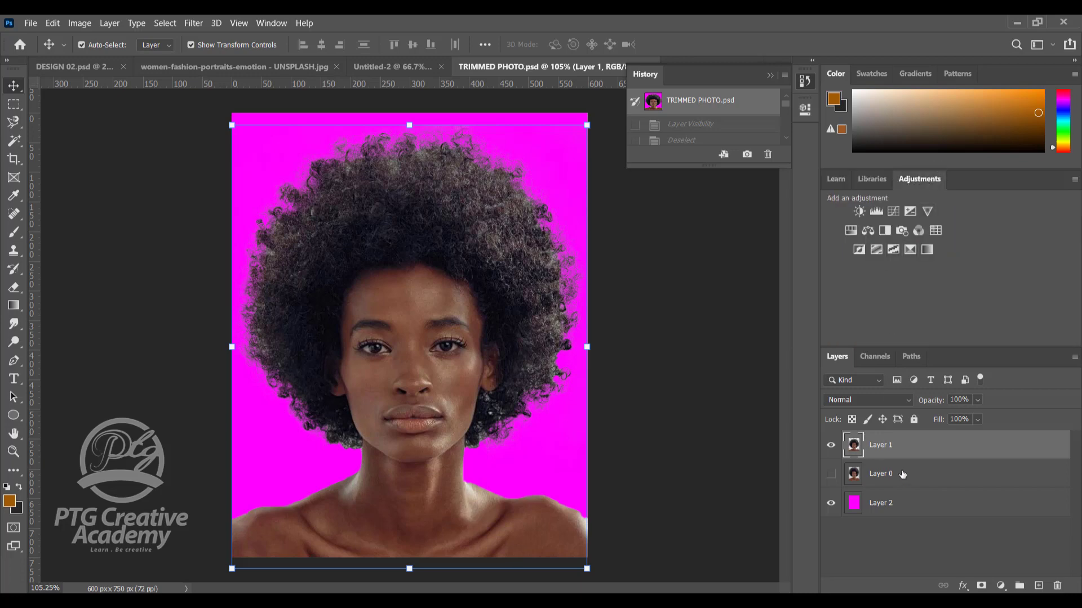
pyautogui.moveTo(948, 351); pyautogui.dragTo(944, 297)
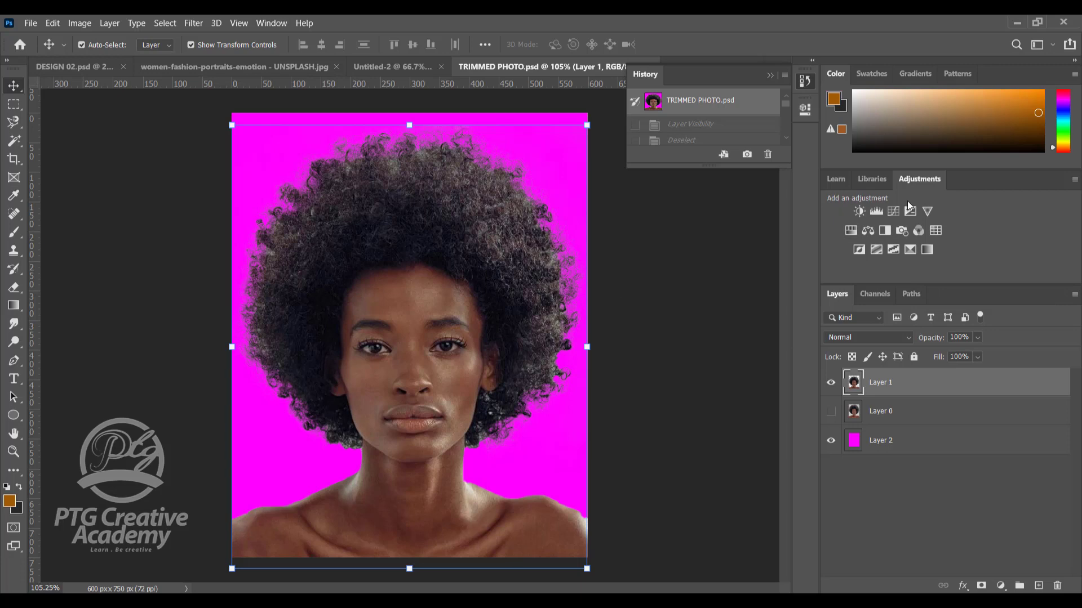
pyautogui.click(862, 212)
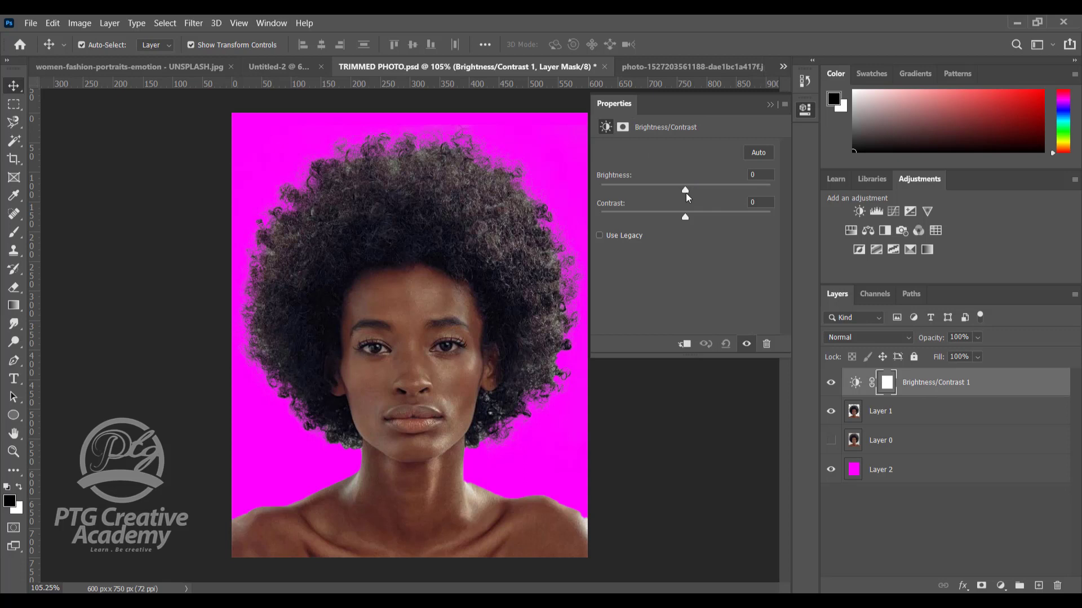
pyautogui.moveTo(685, 192); pyautogui.dragTo(718, 193)
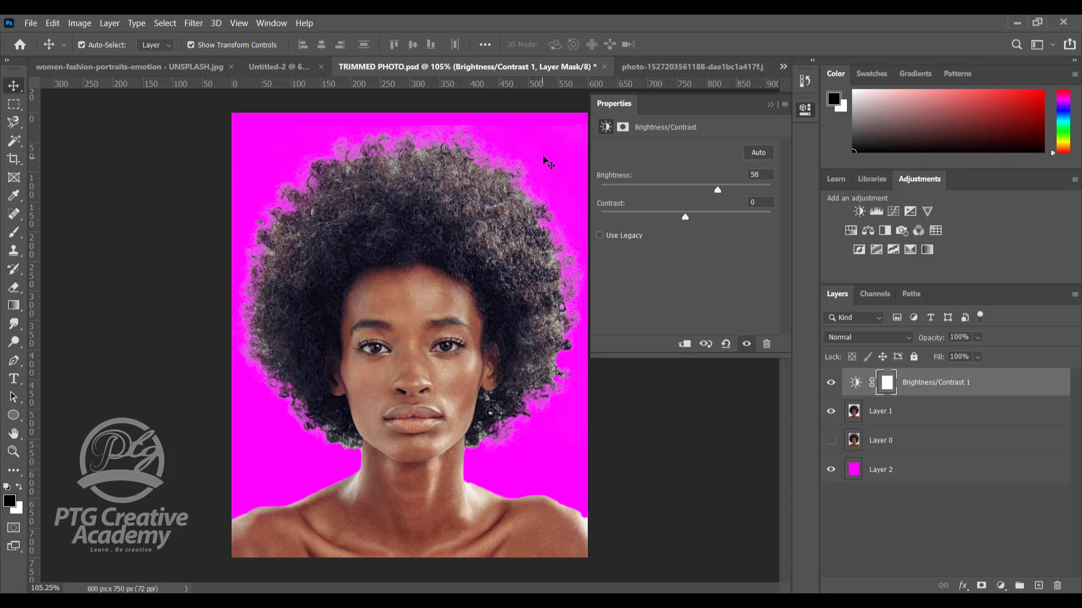
pyautogui.moveTo(718, 191)
pyautogui.mouseDown()
pyautogui.moveTo(672, 192)
pyautogui.moveTo(727, 192)
pyautogui.mouseUp()
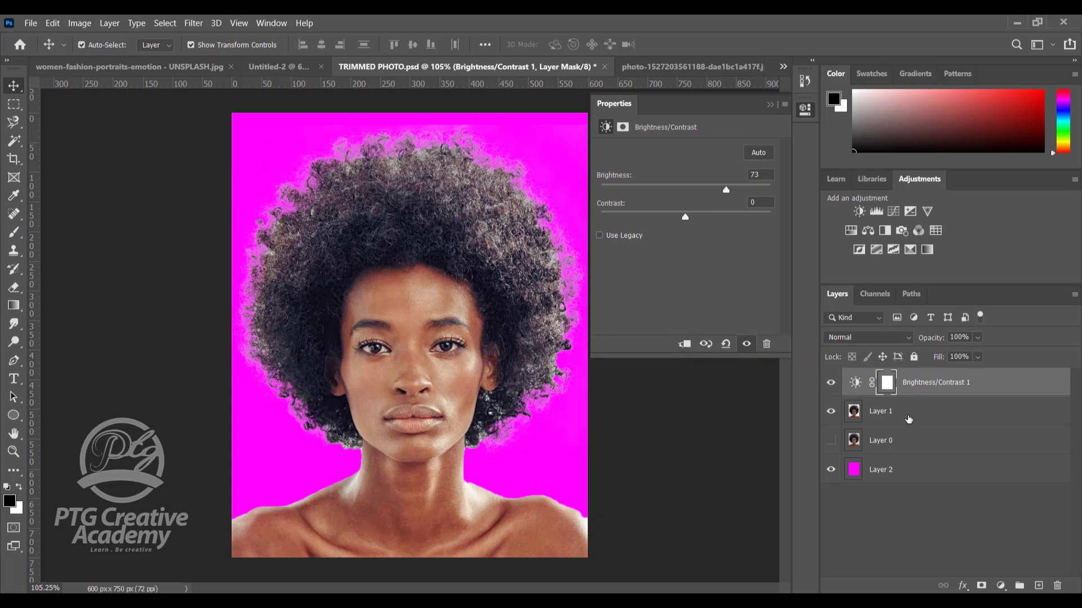
# Step: Clip the Brightness/Contrast 1 adjustment to Layer 1 and select Layer 1
pyautogui.click(905, 412)
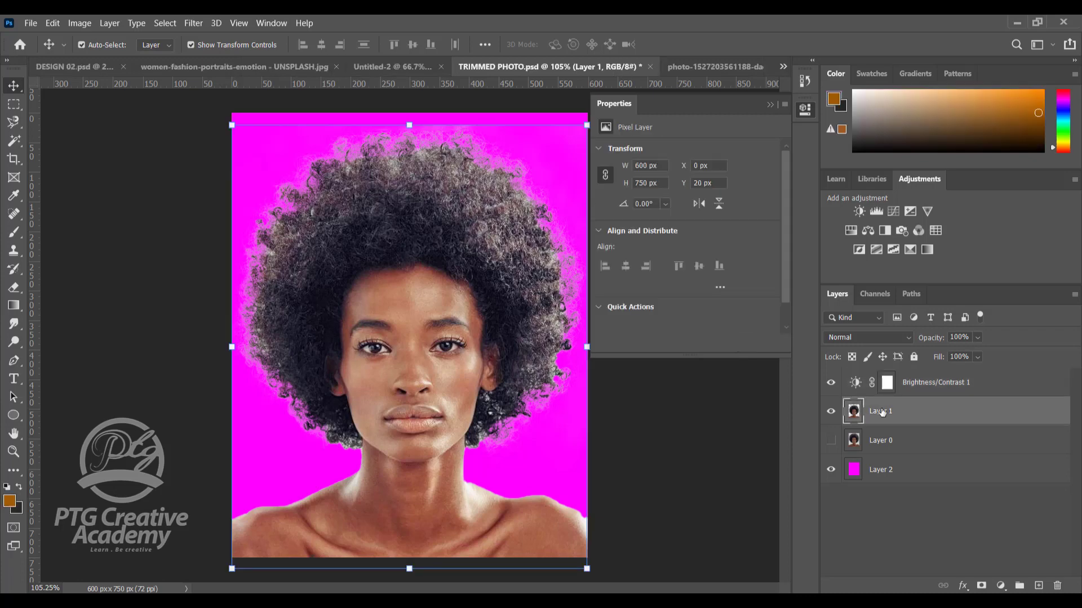
pyautogui.click(959, 383)
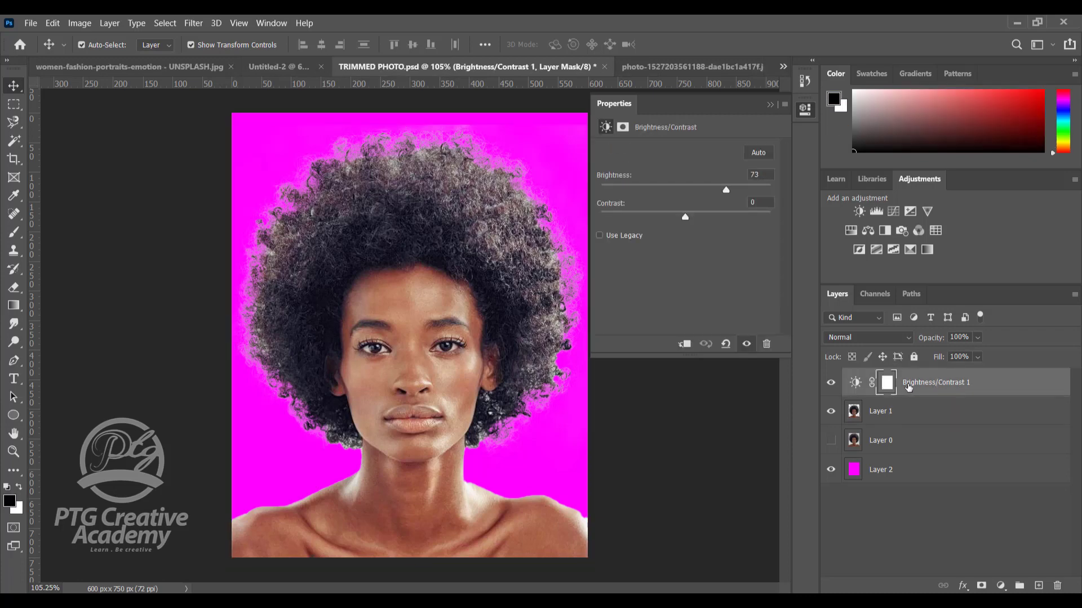
pyautogui.click(685, 344)
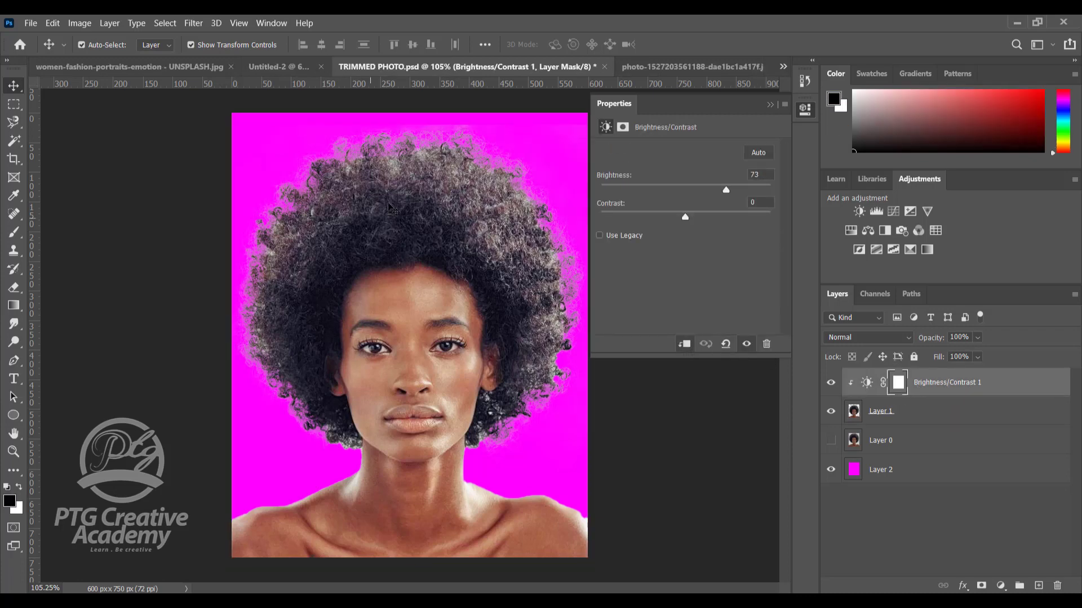
pyautogui.click(906, 417)
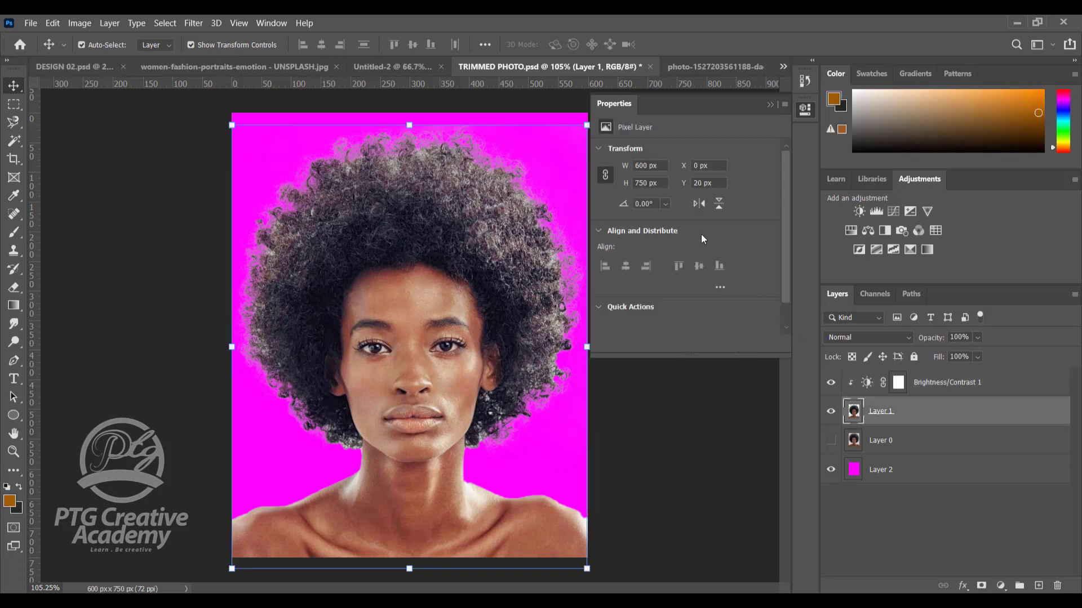
# Step: Try different strengths in the Brightness/Contrast 1 adjustment and set both brightness and contrast to 18
pyautogui.click(909, 395)
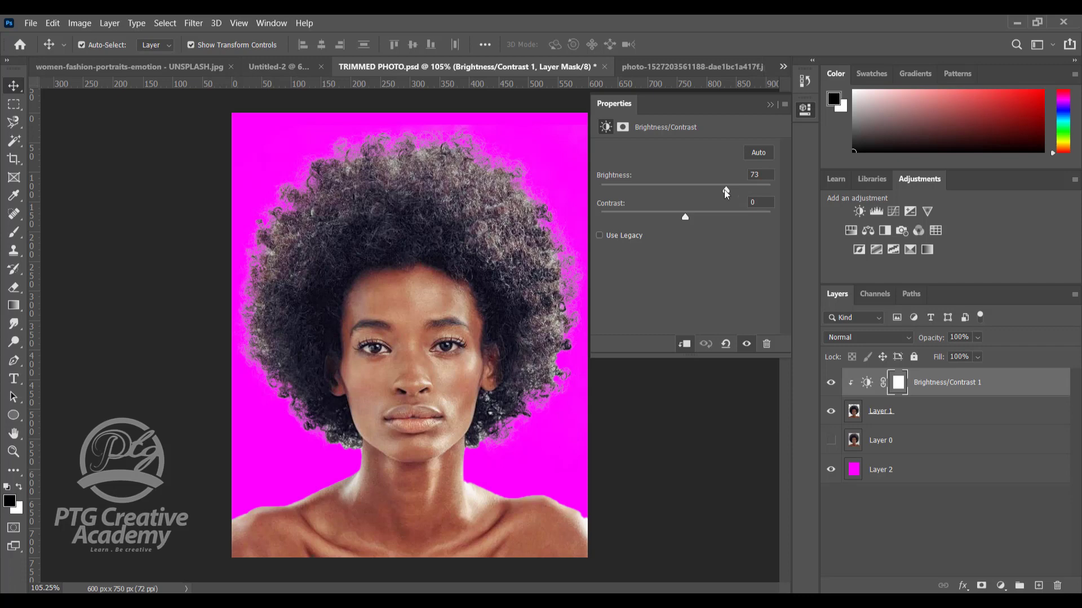
pyautogui.moveTo(726, 192); pyautogui.dragTo(729, 221)
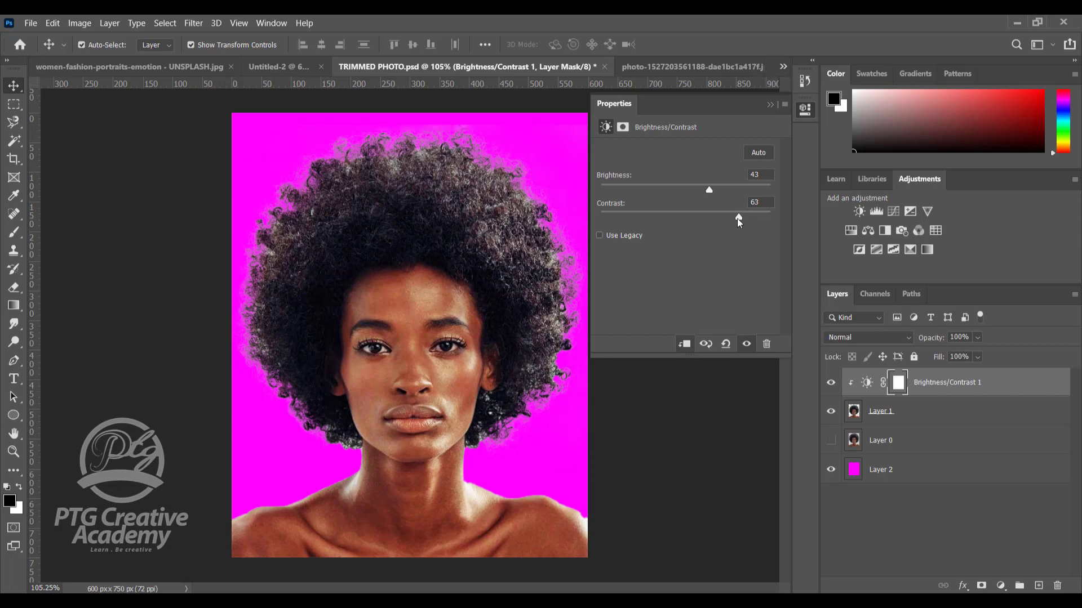
pyautogui.moveTo(738, 221); pyautogui.dragTo(704, 218)
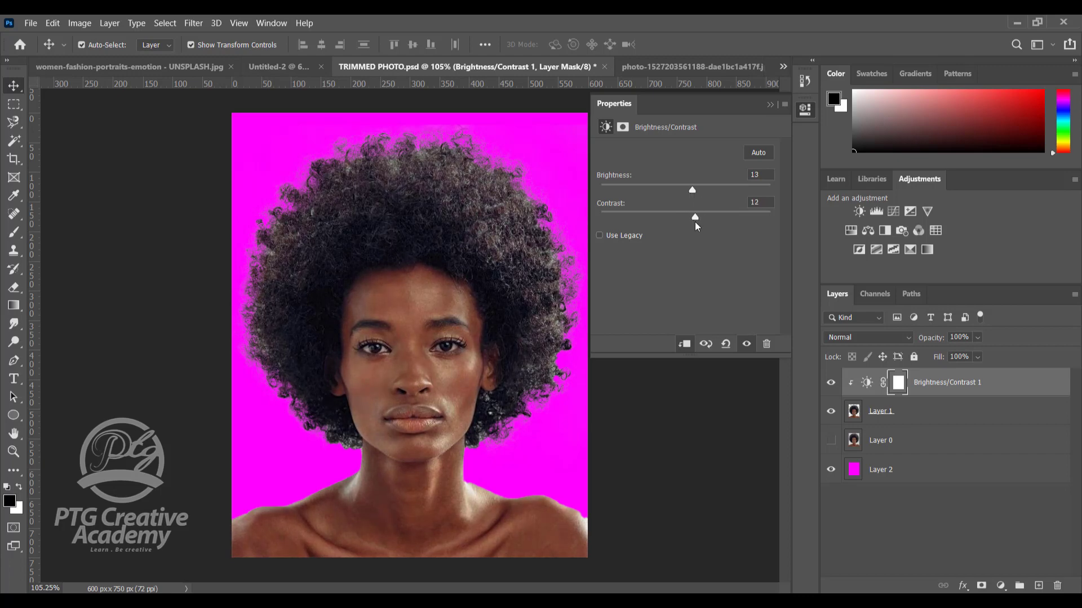
pyautogui.moveTo(696, 215); pyautogui.dragTo(587, 189)
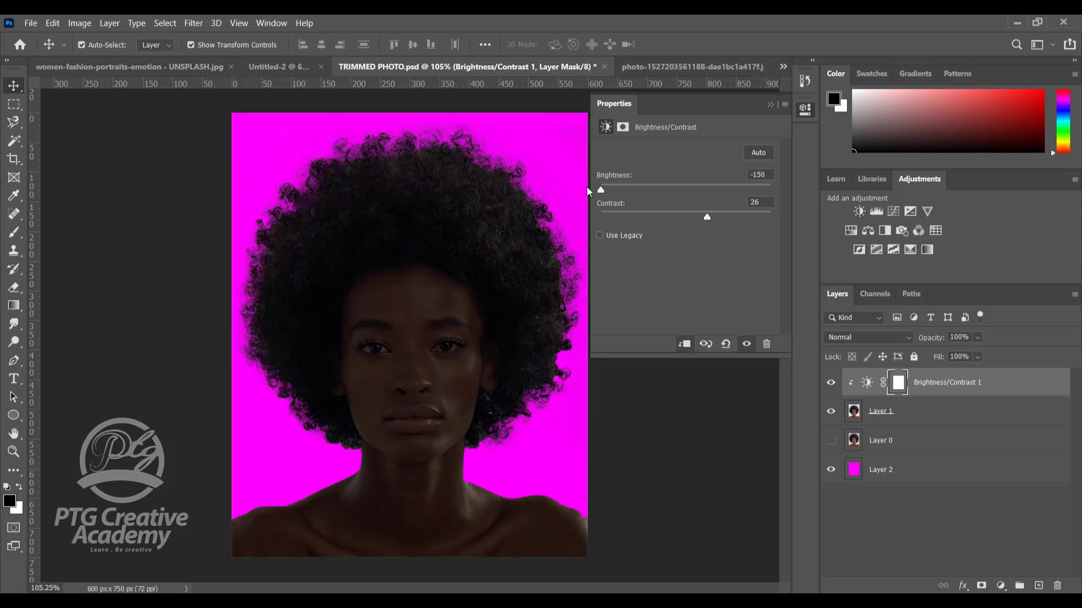
pyautogui.moveTo(707, 216); pyautogui.dragTo(692, 199)
pyautogui.moveTo(601, 219); pyautogui.dragTo(702, 223)
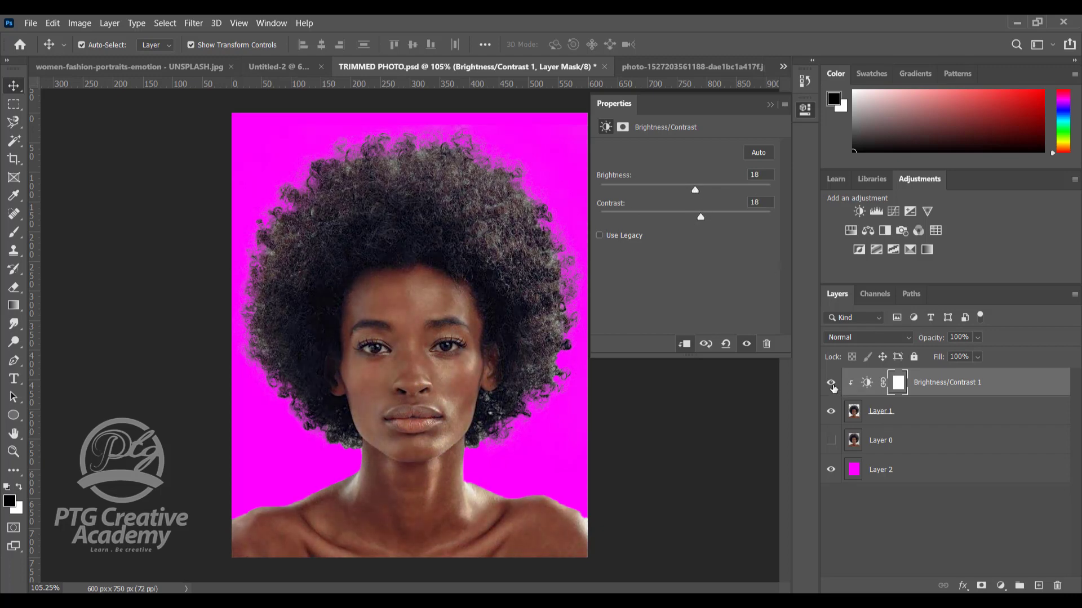
# Step: Toggle the Brightness/Contrast 1 layer's visibility repeatedly to compare the portrait with and without the adjustment, leaving it shown
pyautogui.click(831, 384)
pyautogui.click(831, 384)
pyautogui.click(832, 384)
pyautogui.click(832, 385)
pyautogui.click(831, 384)
pyautogui.click(832, 385)
pyautogui.click(831, 384)
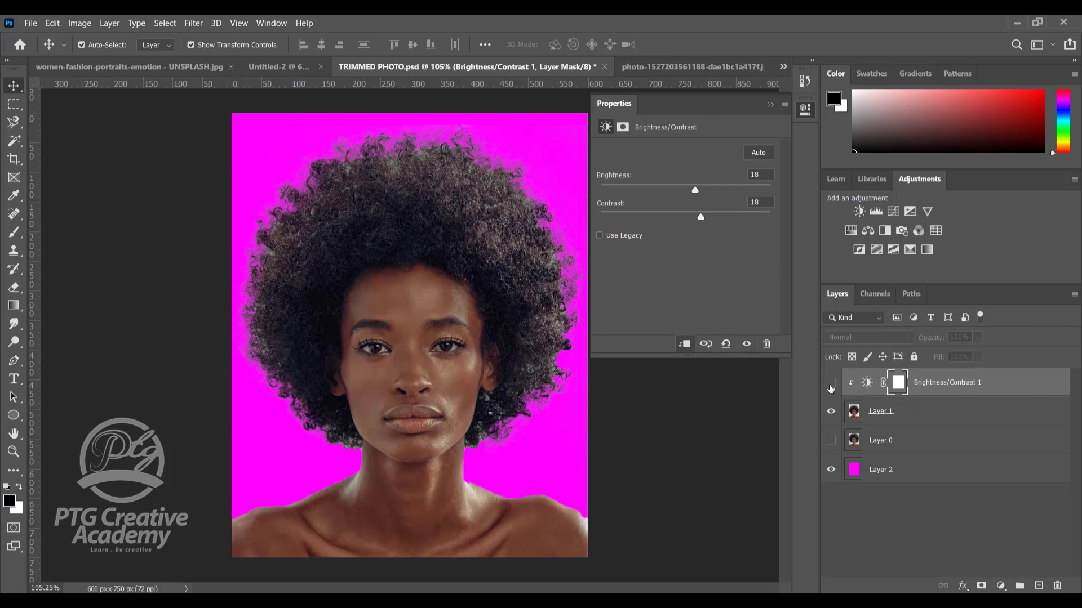
pyautogui.click(831, 383)
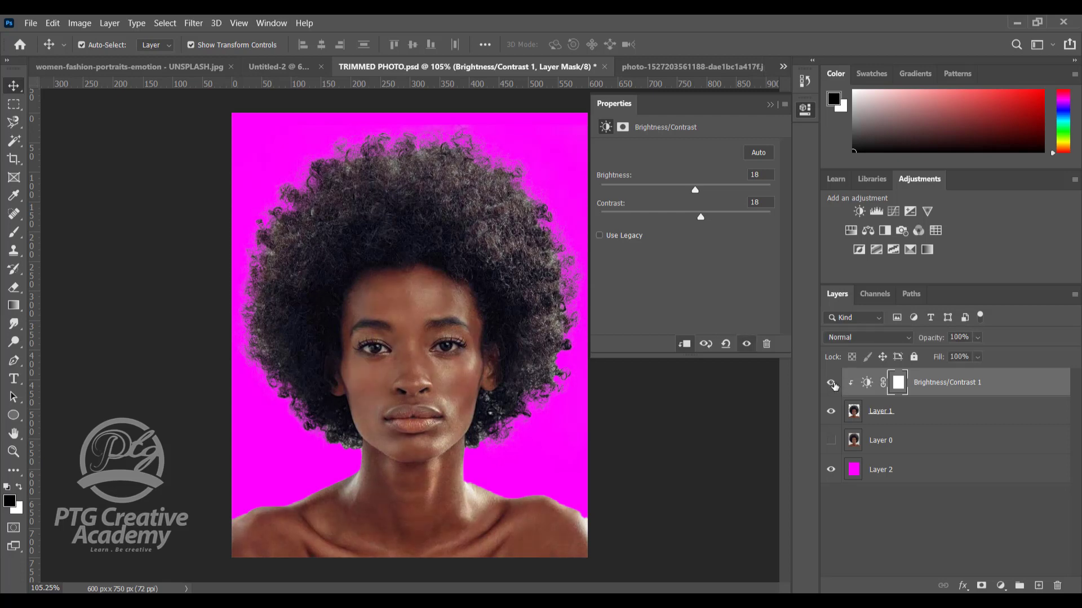
pyautogui.click(832, 384)
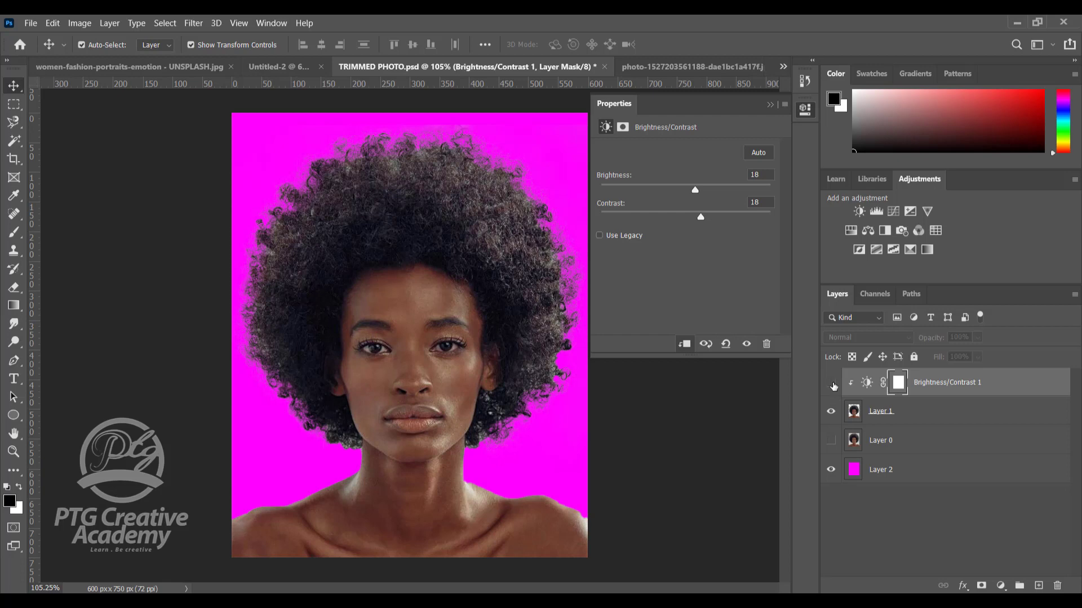
pyautogui.click(832, 387)
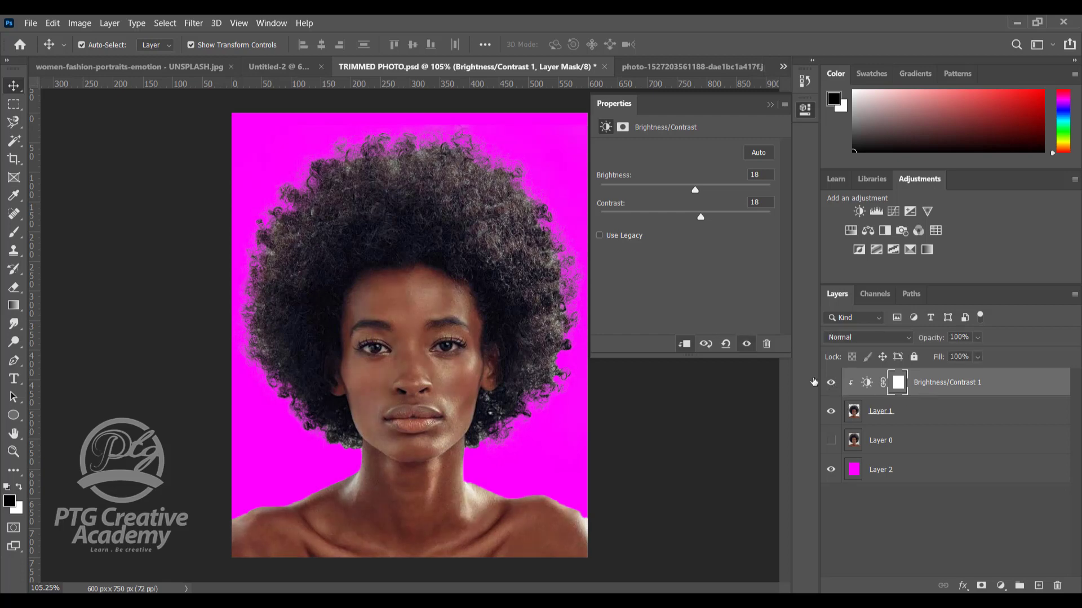
# Step: Add a Levels adjustment layer above Brightness/Contrast 1 and set its midtone input level to 1.44
pyautogui.click(876, 212)
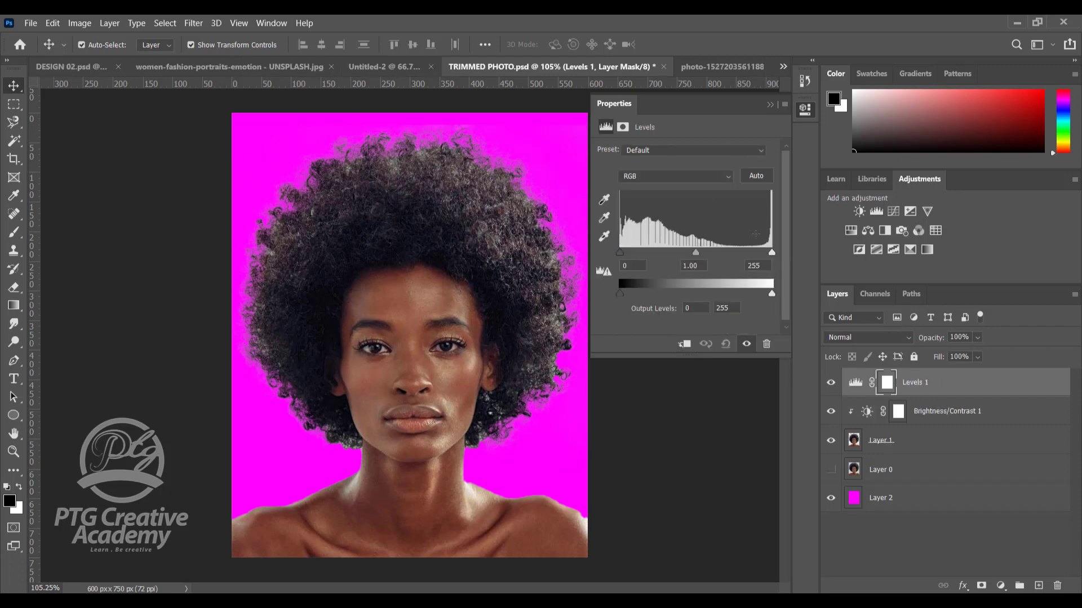
pyautogui.moveTo(619, 253)
pyautogui.mouseDown()
pyautogui.moveTo(772, 255)
pyautogui.moveTo(599, 248)
pyautogui.mouseUp()
pyautogui.moveTo(772, 253)
pyautogui.mouseDown()
pyautogui.moveTo(616, 254)
pyautogui.moveTo(772, 252)
pyautogui.mouseUp()
pyautogui.moveTo(696, 253)
pyautogui.mouseDown()
pyautogui.moveTo(722, 253)
pyautogui.moveTo(676, 254)
pyautogui.moveTo(733, 254)
pyautogui.moveTo(676, 254)
pyautogui.mouseUp()
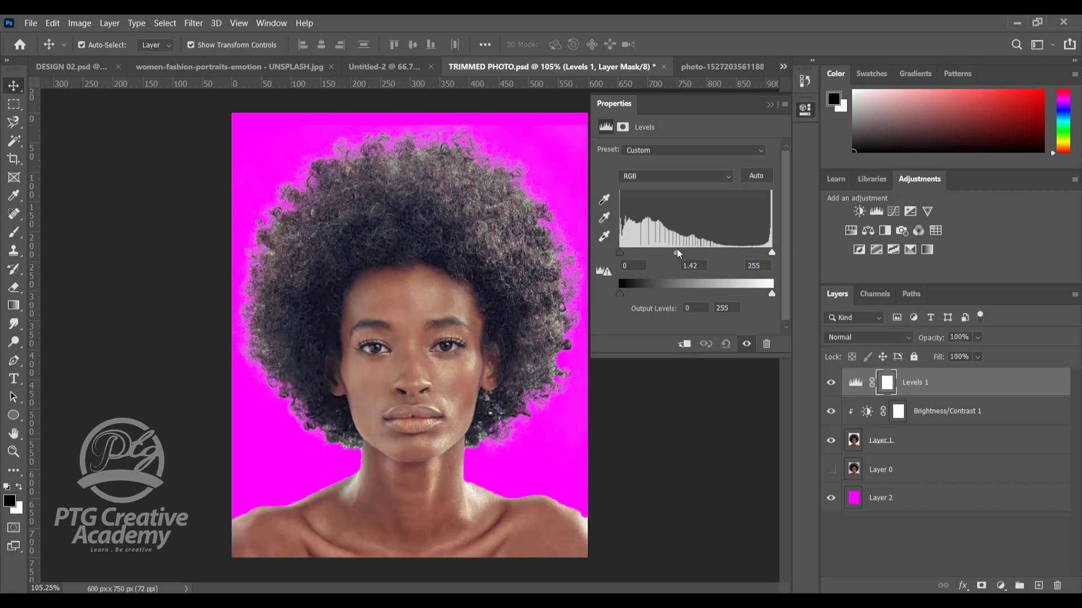
# Step: Clip the Levels 1 adjustment to the layers below and set its white output level to 230
pyautogui.moveTo(619, 293); pyautogui.dragTo(750, 296)
pyautogui.moveTo(761, 293); pyautogui.dragTo(788, 284)
pyautogui.hotkey('ctrl', 'z')
pyautogui.click(685, 349)
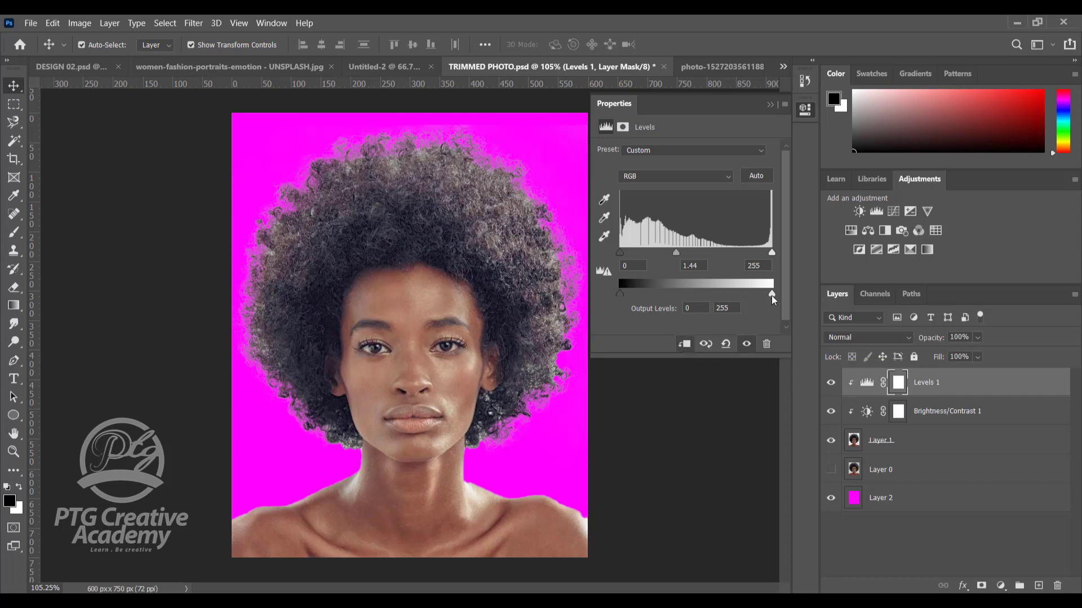
pyautogui.moveTo(772, 295)
pyautogui.mouseDown()
pyautogui.moveTo(652, 295)
pyautogui.moveTo(772, 296)
pyautogui.moveTo(756, 295)
pyautogui.mouseUp()
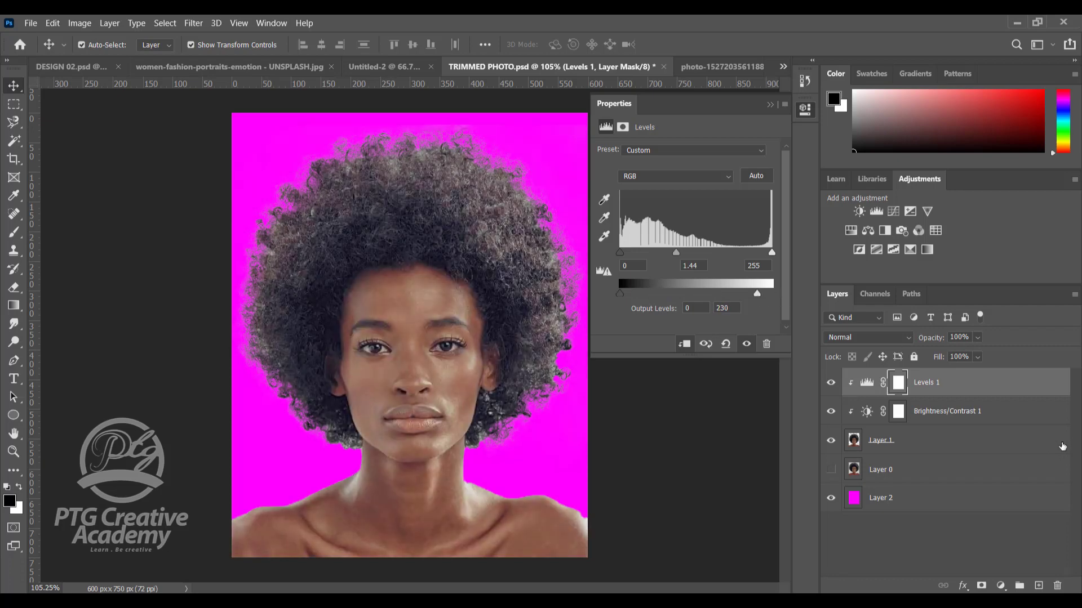
# Step: Hide Brightness/Contrast 1 and Levels 1, and add a Curves adjustment layer with a point at input 78, output 167
pyautogui.click(831, 412)
pyautogui.click(831, 382)
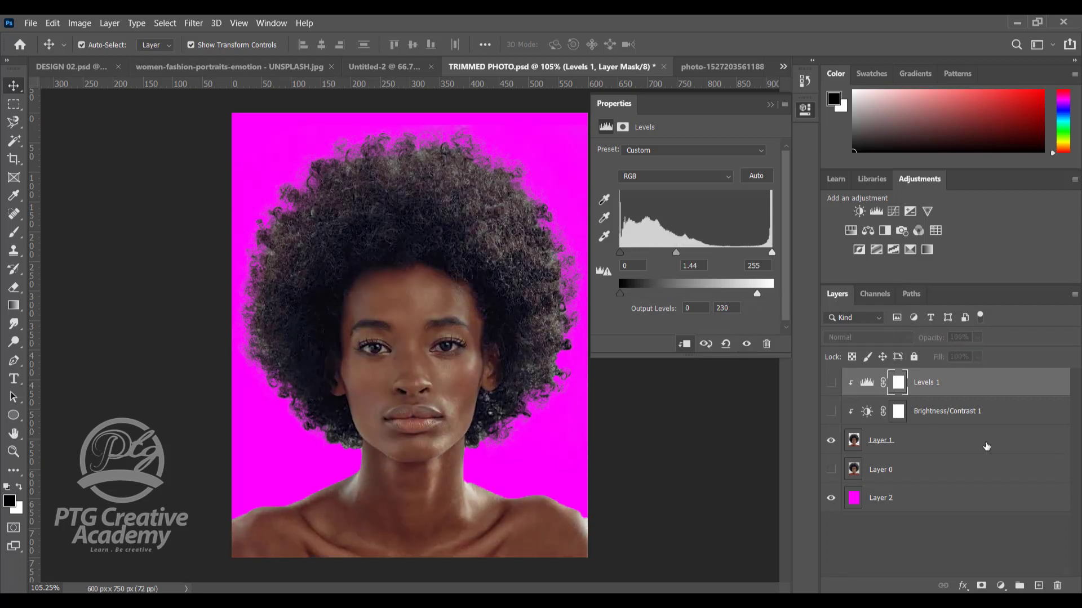
pyautogui.click(893, 213)
pyautogui.moveTo(697, 255); pyautogui.dragTo(672, 233)
pyautogui.scroll(-2, 705, 249)
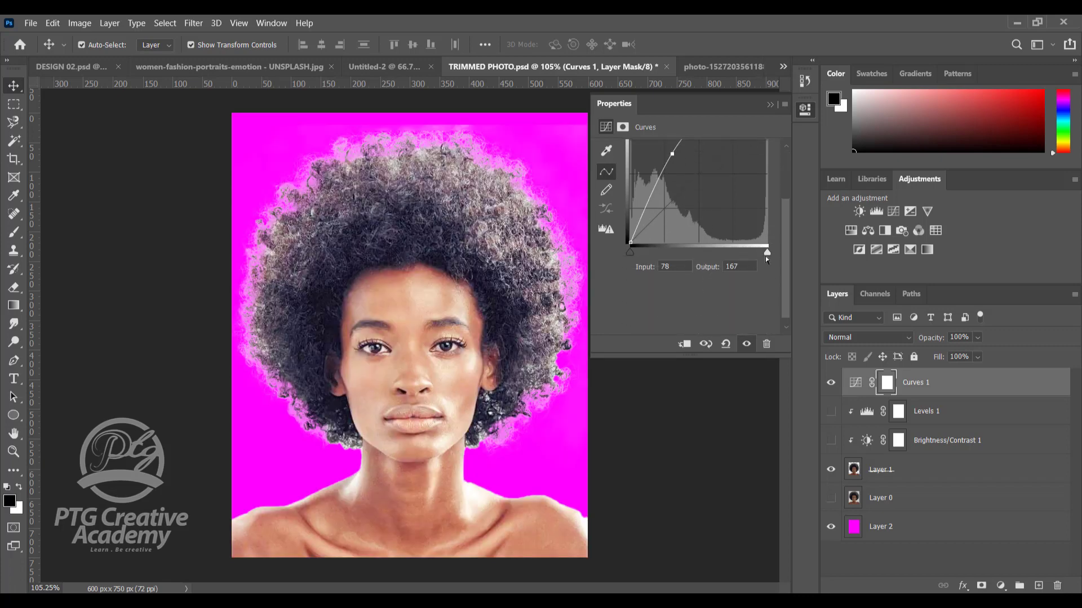
pyautogui.moveTo(766, 253)
pyautogui.mouseDown()
pyautogui.moveTo(695, 253)
pyautogui.moveTo(767, 254)
pyautogui.mouseUp()
pyautogui.moveTo(630, 252)
pyautogui.mouseDown()
pyautogui.moveTo(708, 251)
pyautogui.moveTo(631, 253)
pyautogui.mouseUp()
pyautogui.scroll(2, 733, 241)
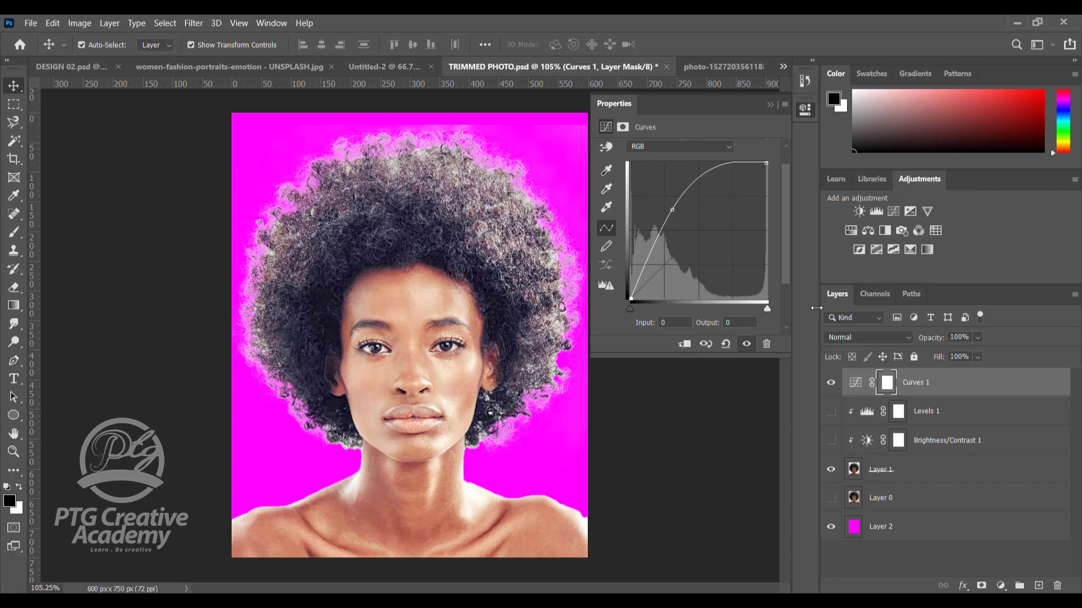
# Step: Hide Curves 1 and add a clipped Hue/Saturation adjustment layer with hue +38 and saturation +51
pyautogui.click(851, 231)
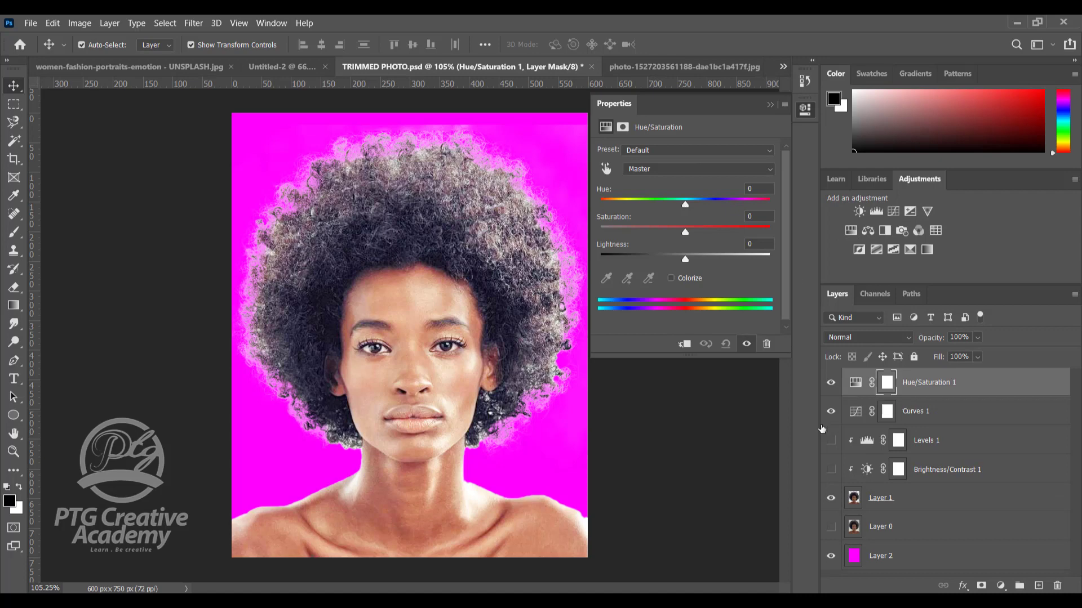
pyautogui.click(830, 411)
pyautogui.click(685, 344)
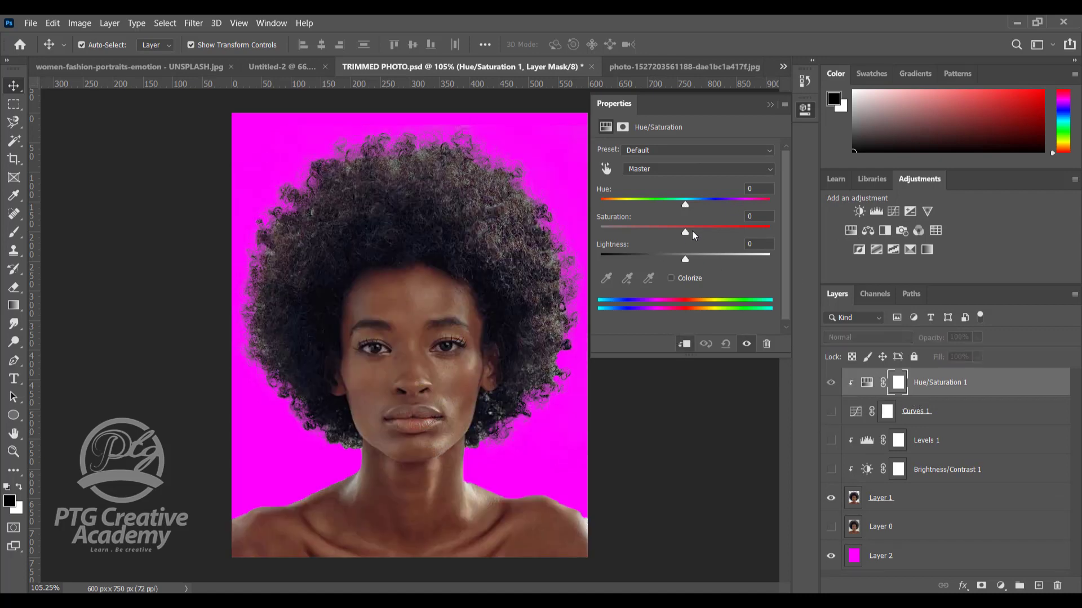
pyautogui.moveTo(683, 231); pyautogui.dragTo(727, 231)
pyautogui.moveTo(685, 204); pyautogui.dragTo(718, 210)
# Step: Move Hue/Saturation 1 directly above Layer 1 and delete the Curves 1, Levels 1 and Brightness/Contrast 1 layers
pyautogui.moveTo(870, 382); pyautogui.dragTo(947, 482)
pyautogui.moveTo(932, 386)
pyautogui.mouseDown()
pyautogui.moveTo(930, 408)
pyautogui.moveTo(944, 401)
pyautogui.mouseUp()
pyautogui.press('Delete')
pyautogui.press('Delete')
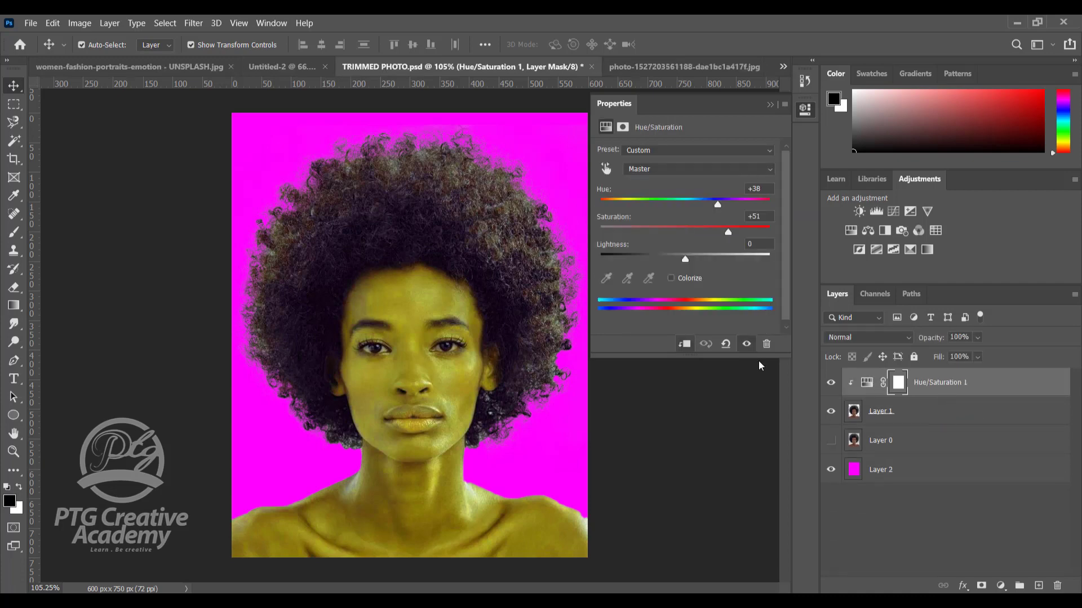
# Step: Set Hue/Saturation 1 to hue -61 and saturation +2, and add a Black & White adjustment layer kept hidden
pyautogui.moveTo(718, 204); pyautogui.dragTo(641, 206)
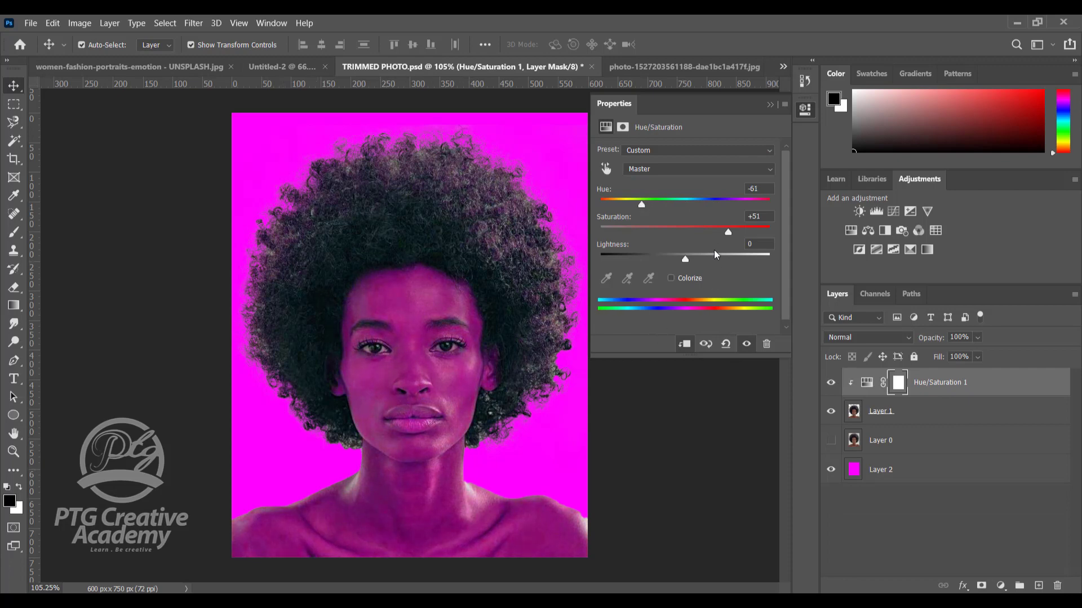
pyautogui.moveTo(729, 235); pyautogui.dragTo(688, 235)
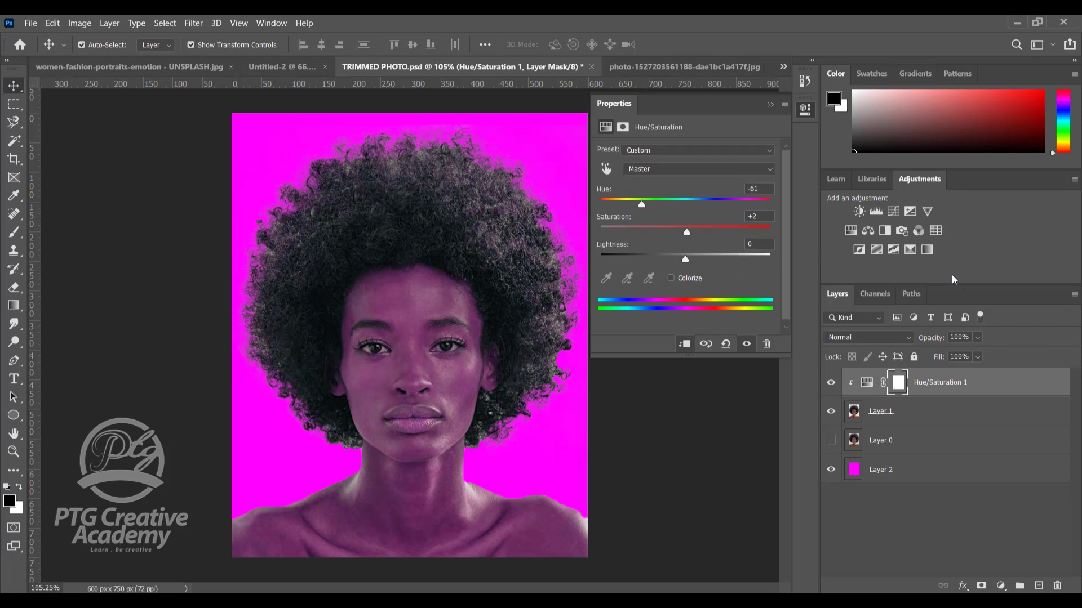
pyautogui.click(884, 231)
pyautogui.click(831, 382)
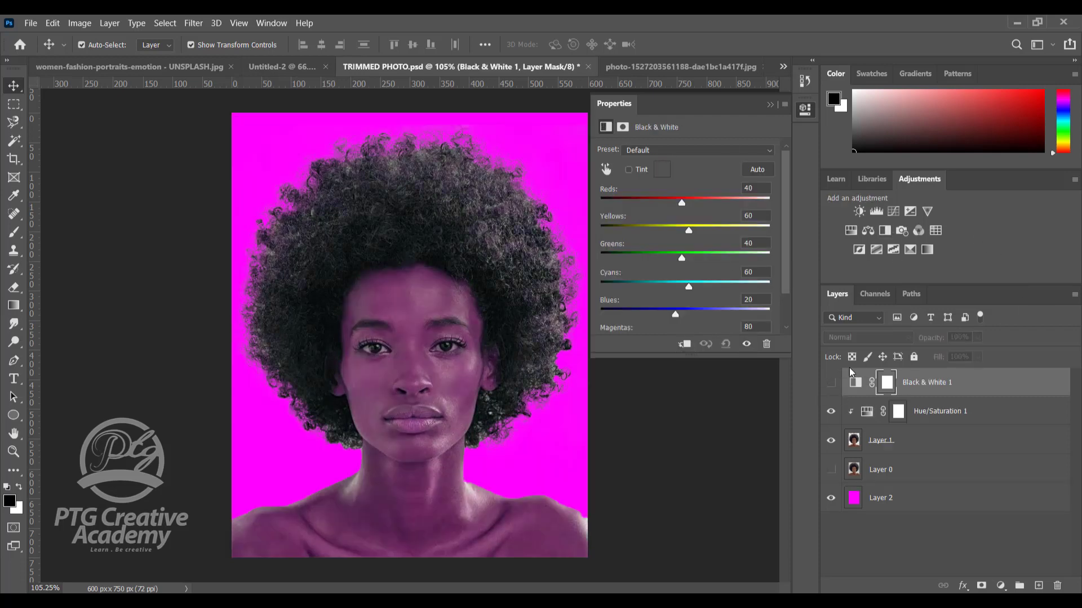
# Step: Add a Color Balance adjustment layer with Hue/Saturation 1 hidden, setting midtones to cyan-red +1, magenta-green -55 and yellow-blue +12
pyautogui.click(868, 230)
pyautogui.moveTo(667, 182); pyautogui.dragTo(685, 182)
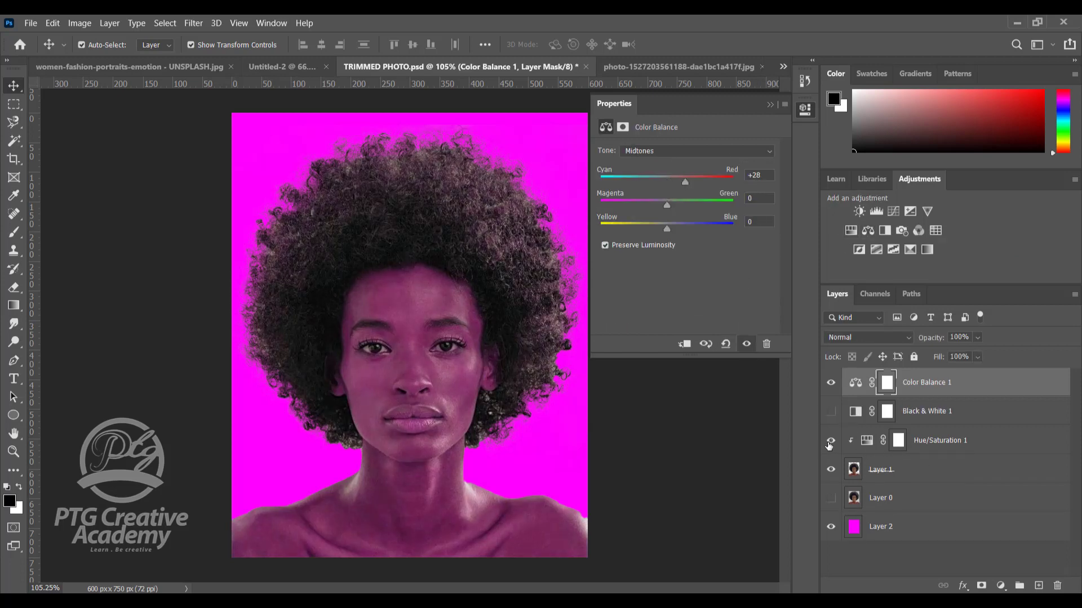
pyautogui.click(831, 440)
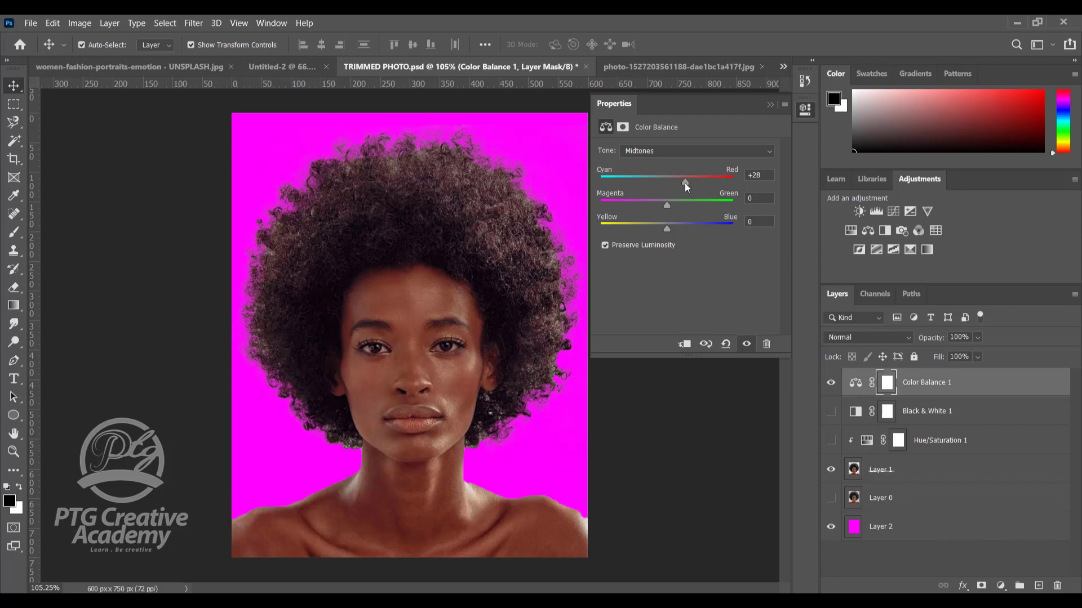
pyautogui.moveTo(727, 194); pyautogui.dragTo(675, 228)
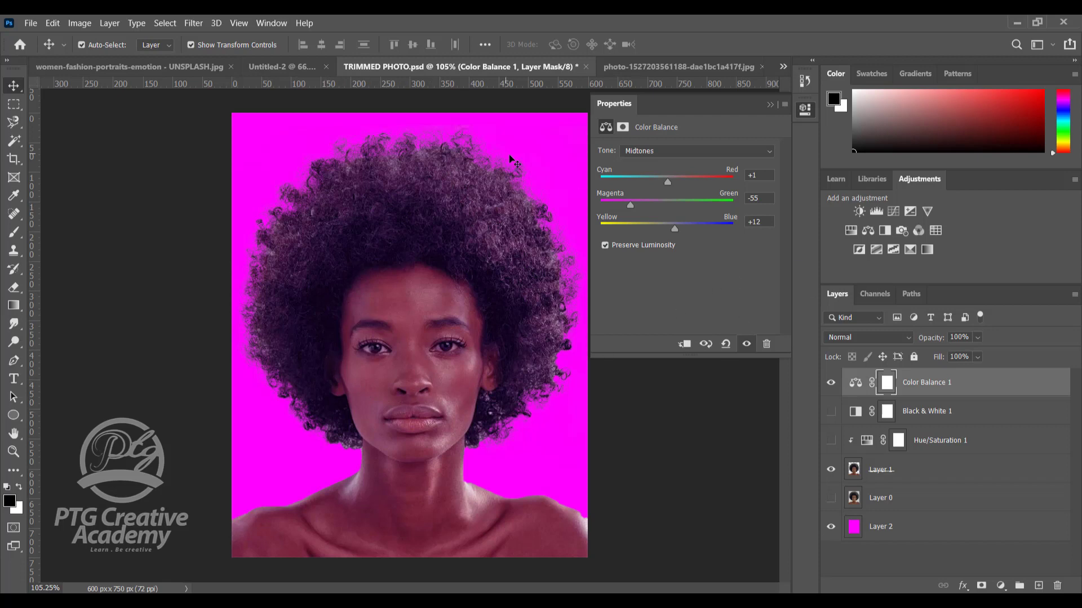
# Step: Add a second Black & White adjustment layer and hide both it and Color Balance 1
pyautogui.click(884, 231)
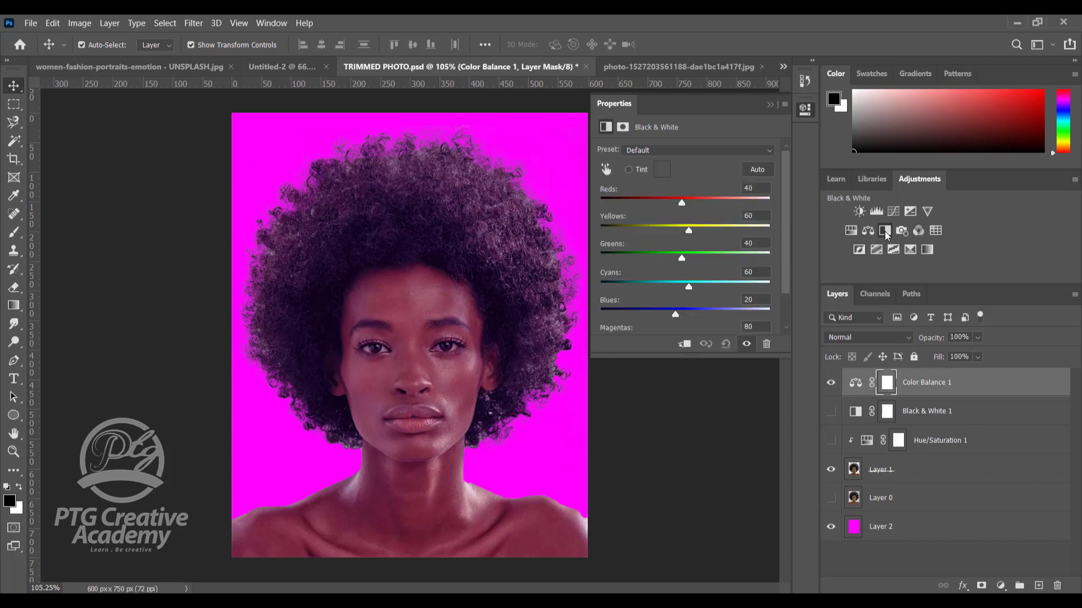
pyautogui.click(830, 383)
pyautogui.click(831, 412)
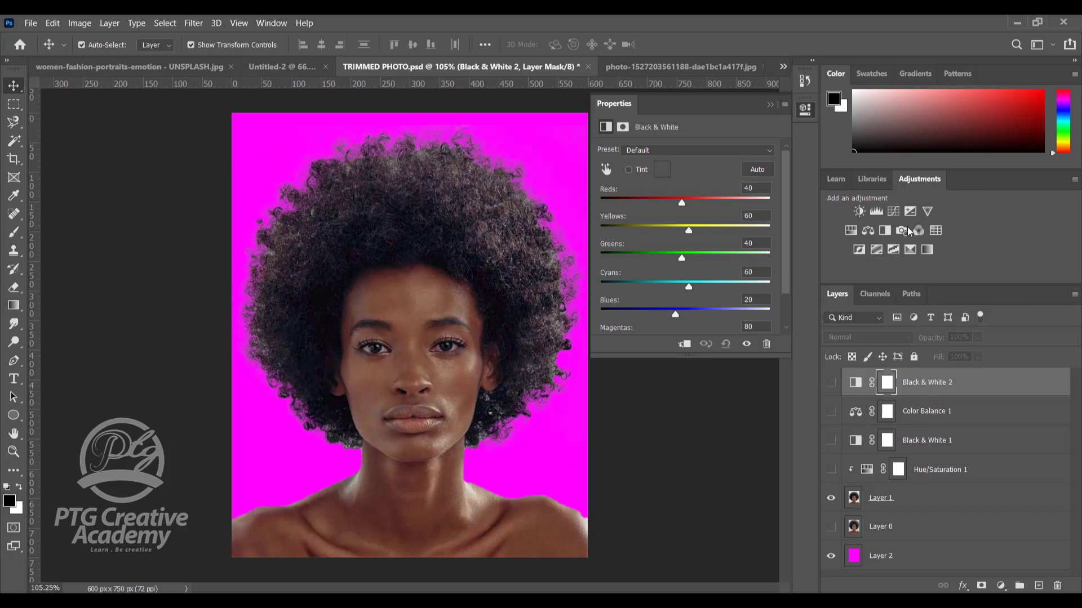
# Step: Add a third Black & White adjustment layer, try different red, yellow and green strengths, and restore its default values
pyautogui.click(884, 231)
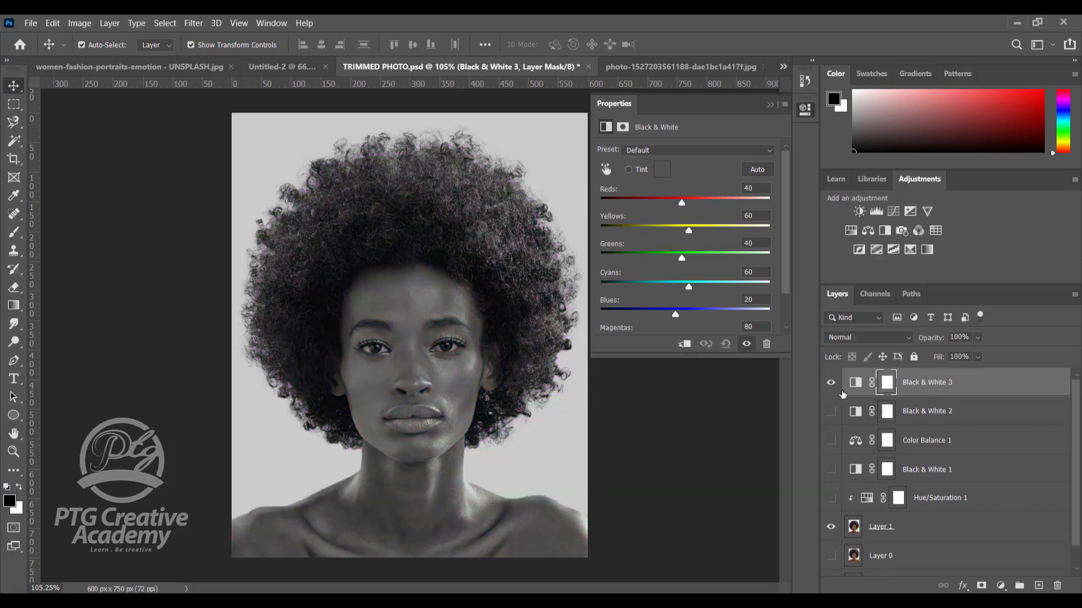
pyautogui.moveTo(684, 204); pyautogui.dragTo(791, 229)
pyautogui.moveTo(684, 259); pyautogui.dragTo(624, 263)
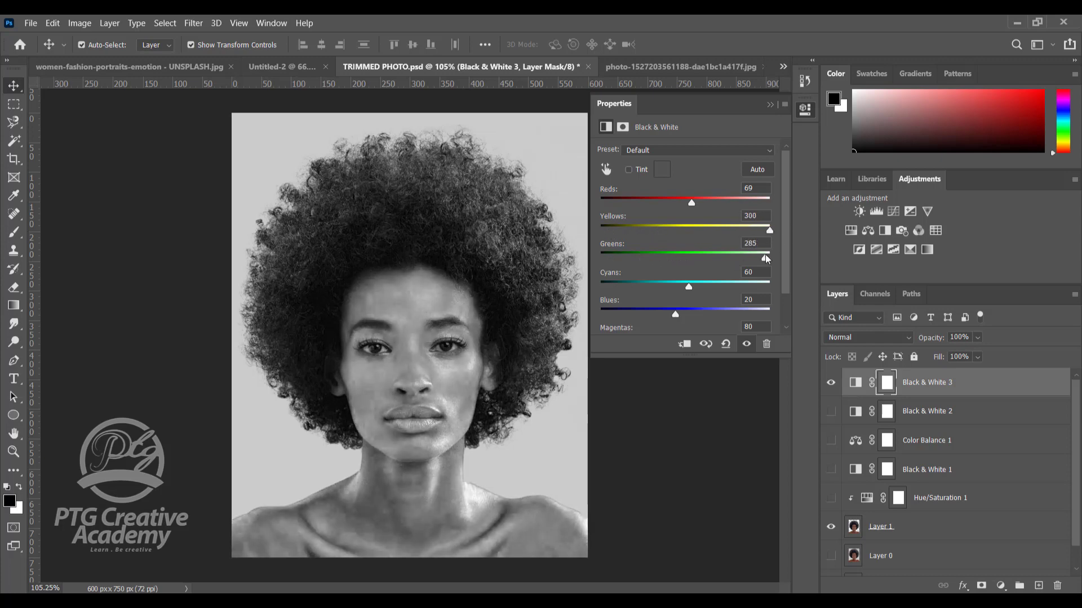
pyautogui.press('Delete')
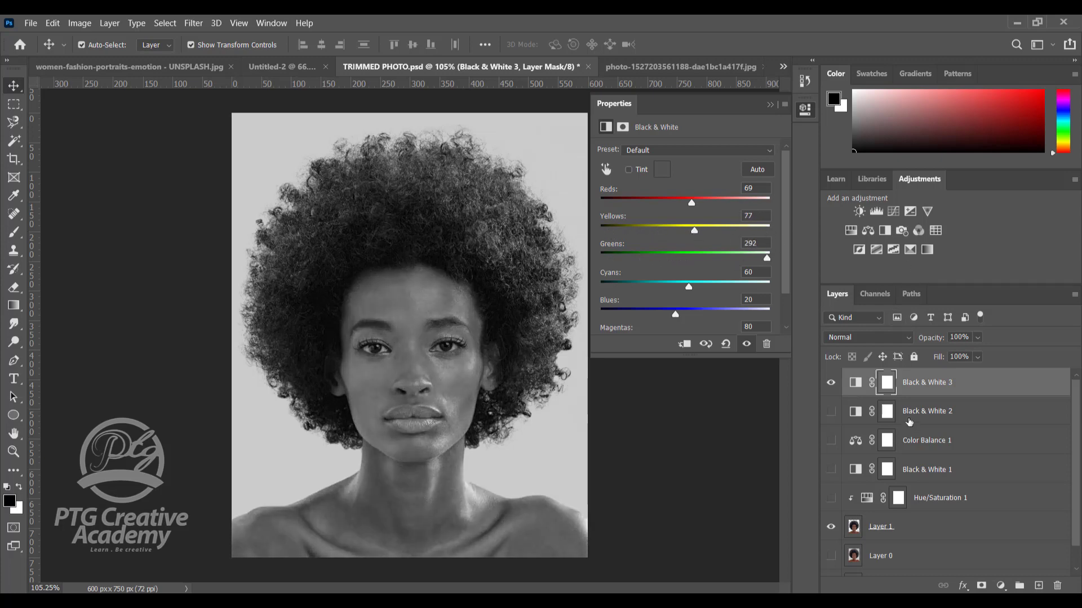
pyautogui.hotkey('ctrl', 'z')
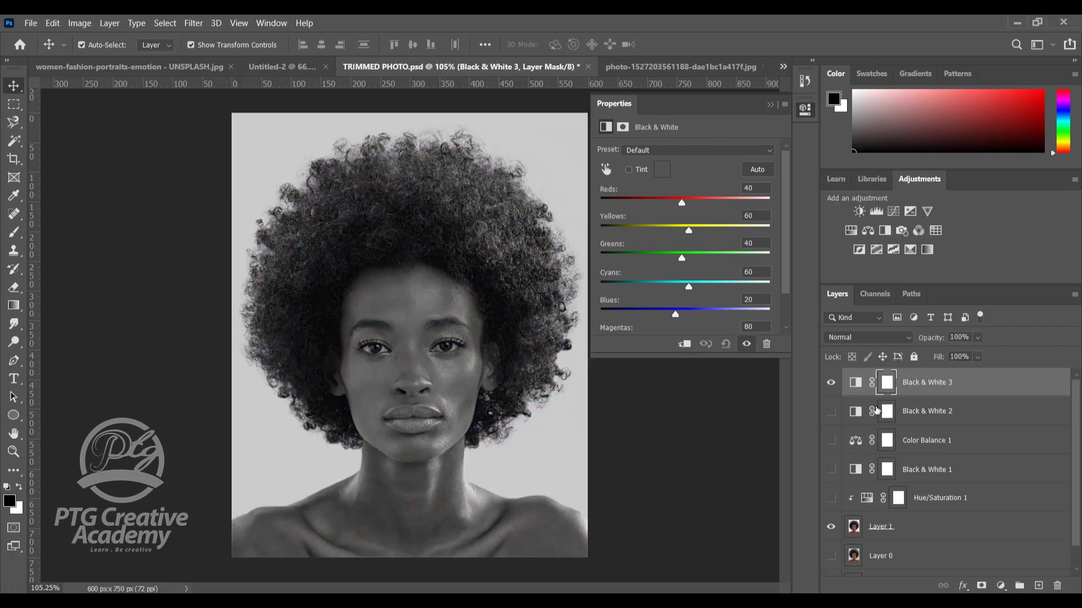
# Step: Set the reds of Black & White 3 to 83 and clip the adjustment directly to Layer 1
pyautogui.click(685, 344)
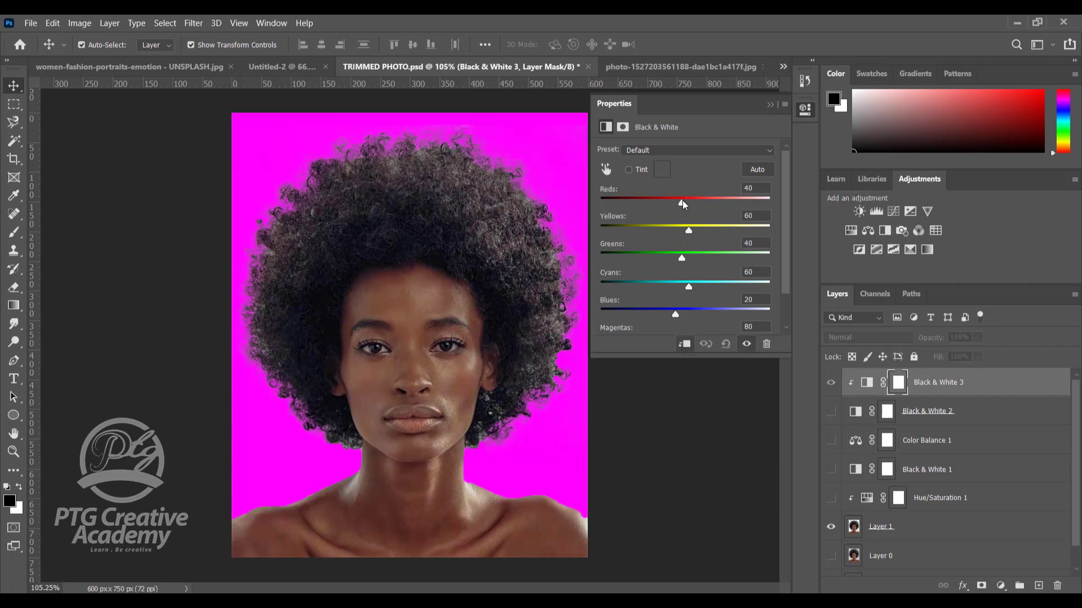
pyautogui.moveTo(681, 201); pyautogui.dragTo(697, 204)
pyautogui.moveTo(927, 383); pyautogui.dragTo(914, 508)
# Step: Delete the Black & White 2, Color Balance 1, Black & White 1 and Hue/Saturation 1 layers
pyautogui.click(946, 384)
pyautogui.press('Delete')
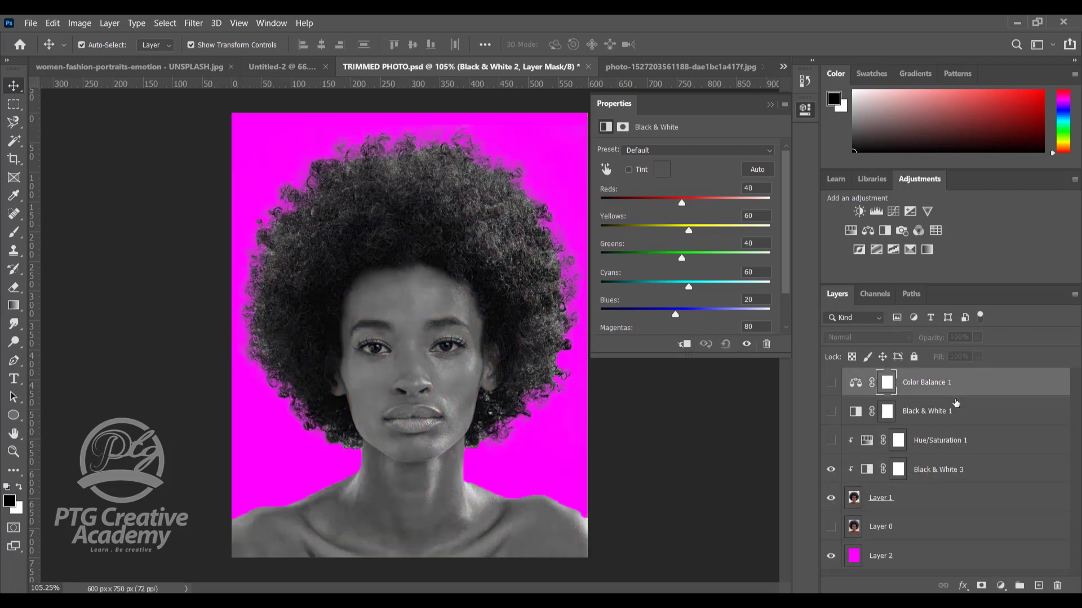
pyautogui.press('Delete')
pyautogui.press('Delete')
pyautogui.press('Delete')
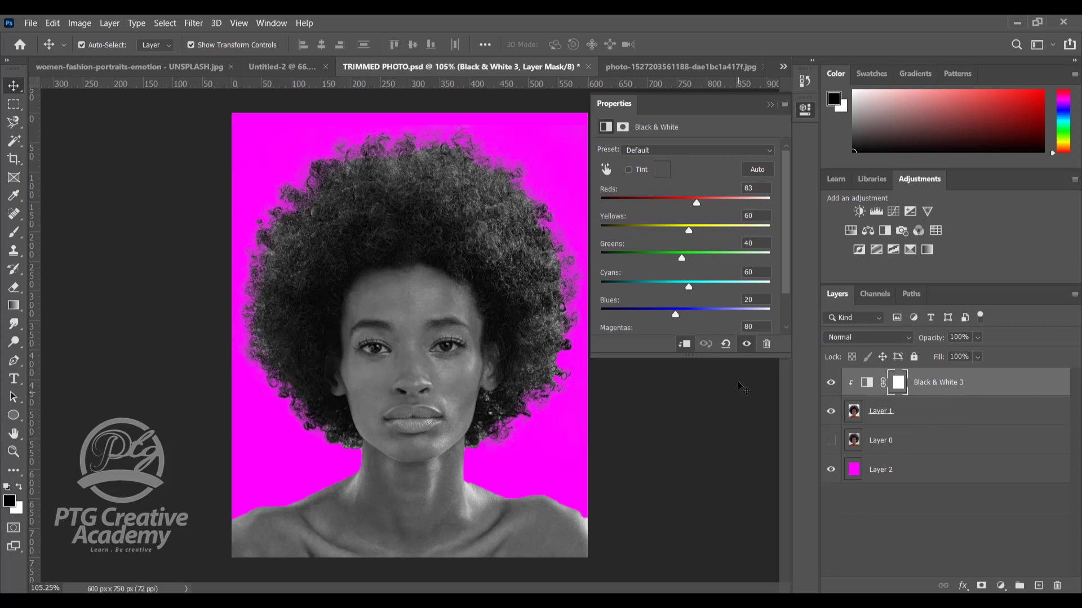
# Step: Try different colour channel strengths in the Black & White 3 adjustment and collapse its settings
pyautogui.moveTo(692, 234); pyautogui.dragTo(698, 204)
pyautogui.moveTo(682, 258); pyautogui.dragTo(669, 314)
pyautogui.click(769, 105)
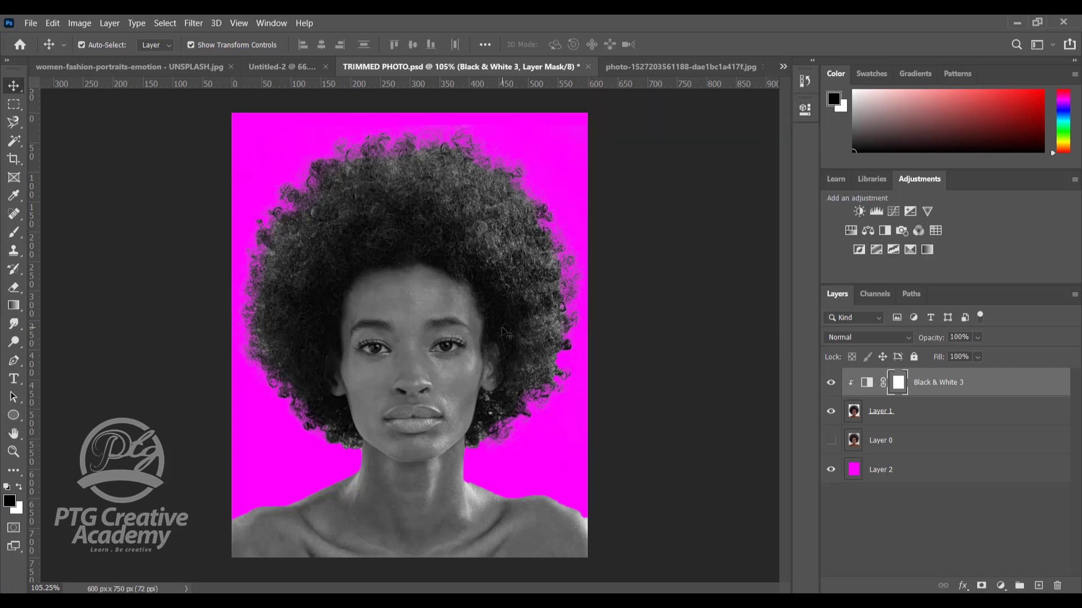